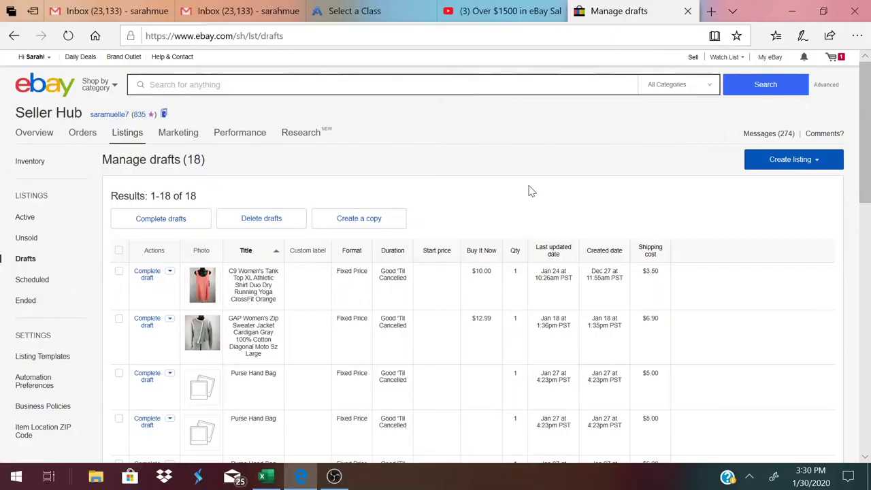
# Open the yellow-top 'Purse Hand Bag' draft as a Sell similar form with 9 photos.
pyautogui.scroll(-5, 561, 252)
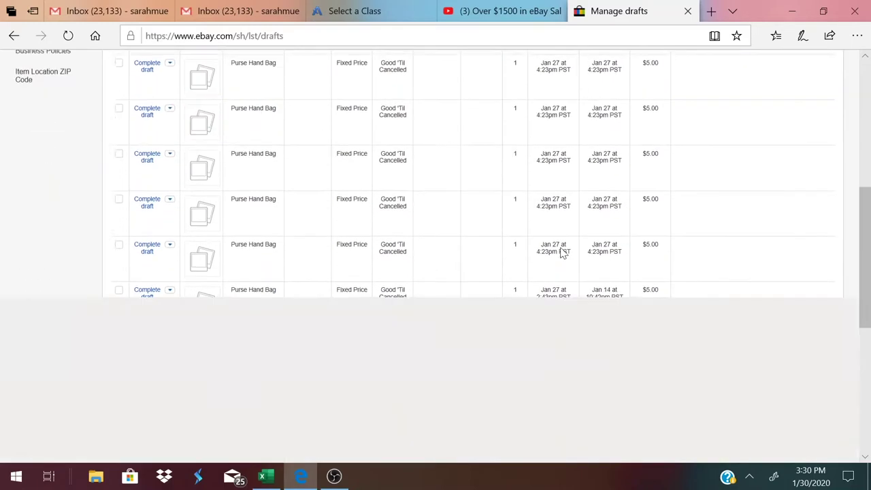
pyautogui.scroll(-4, 561, 251)
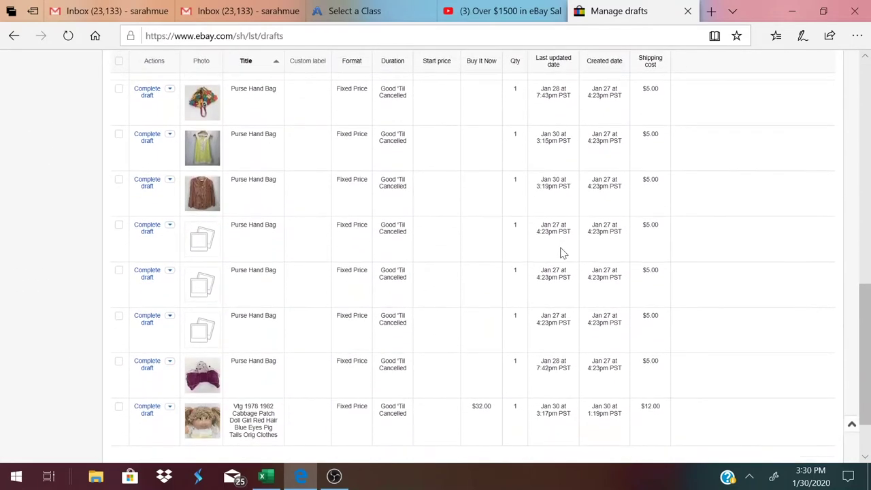
pyautogui.click(149, 141)
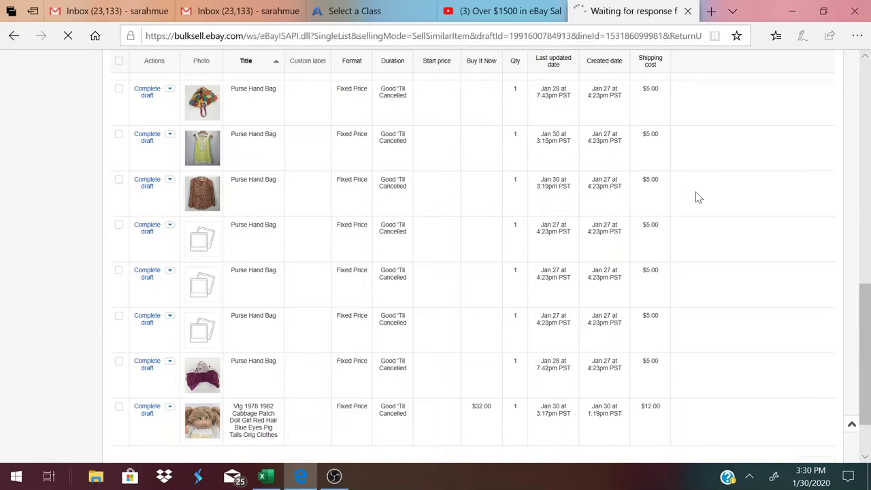
pyautogui.scroll(-1, 698, 197)
pyautogui.scroll(-4, 698, 197)
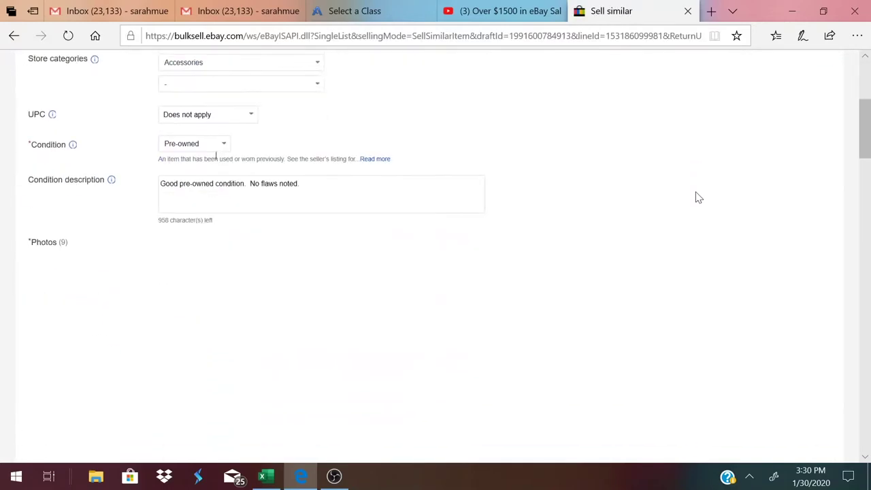
pyautogui.scroll(4, 697, 197)
pyautogui.scroll(2, 698, 198)
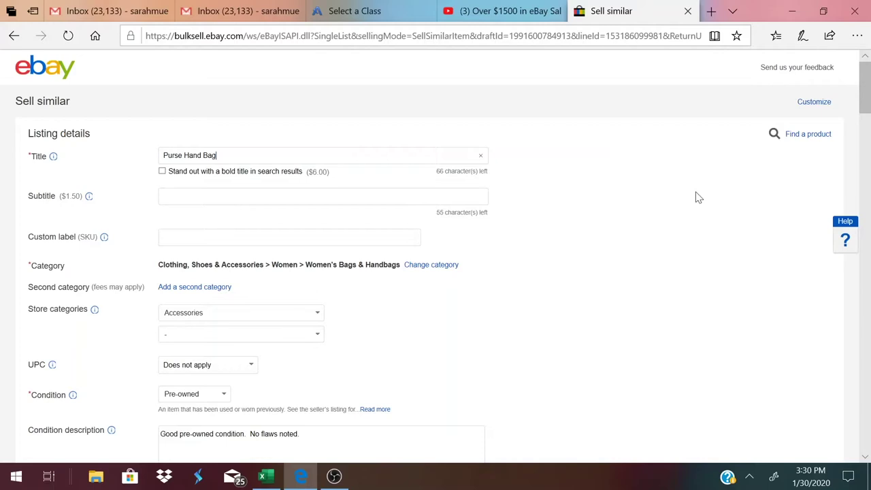
pyautogui.scroll(-1, 698, 197)
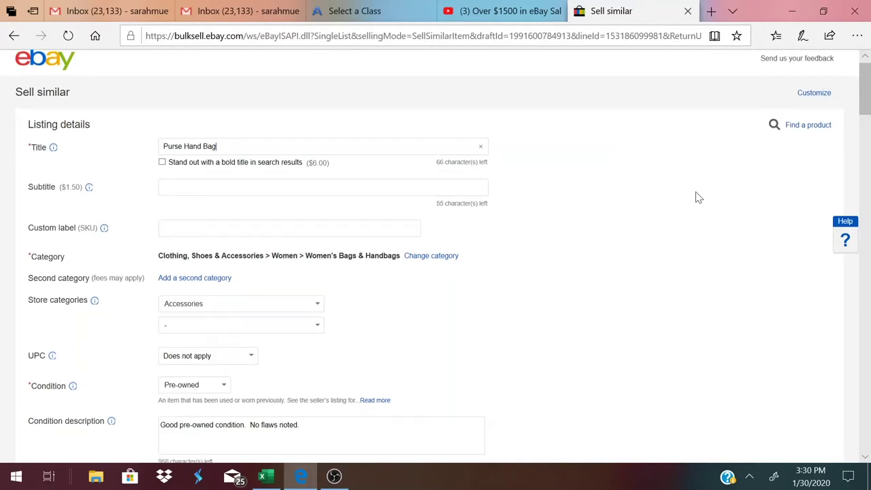
pyautogui.scroll(-5, 698, 198)
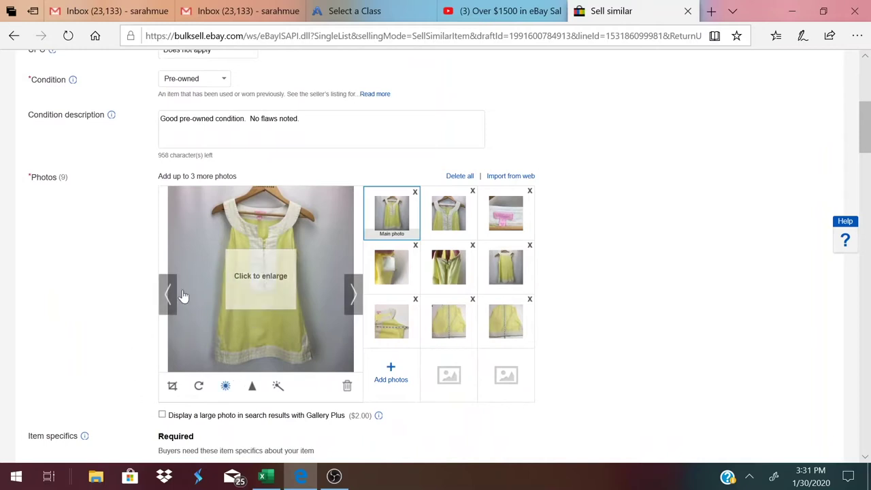
# Set the main photo's brightness to 12 and contrast to 32, and save the edit.
pyautogui.click(226, 386)
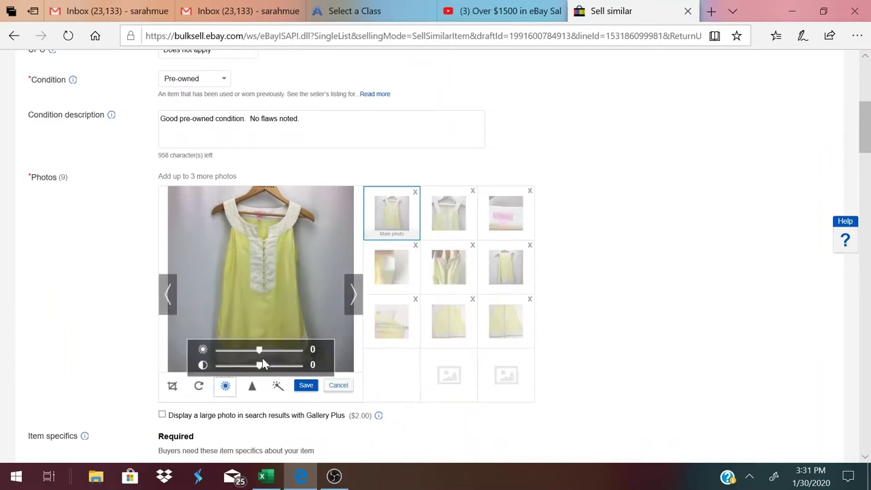
pyautogui.moveTo(260, 356); pyautogui.dragTo(271, 355)
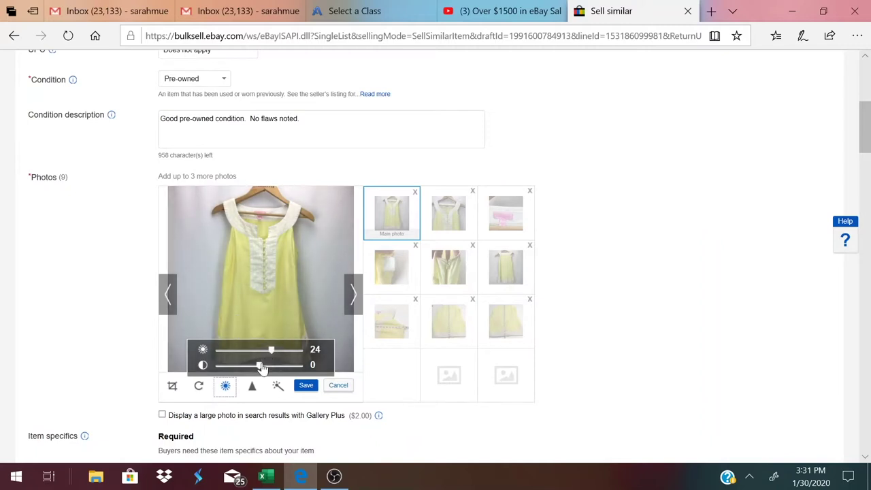
pyautogui.moveTo(259, 368); pyautogui.dragTo(279, 371)
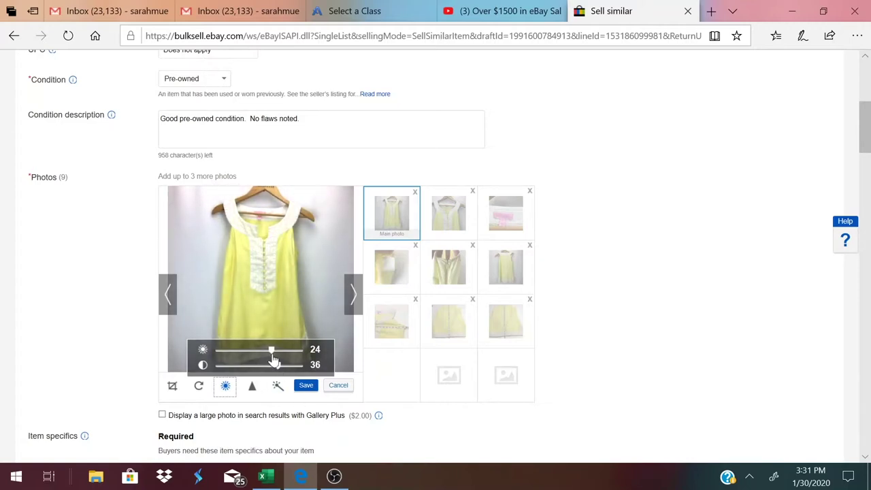
pyautogui.moveTo(272, 351)
pyautogui.mouseDown()
pyautogui.moveTo(281, 371)
pyautogui.moveTo(266, 352)
pyautogui.mouseUp()
pyautogui.click(306, 385)
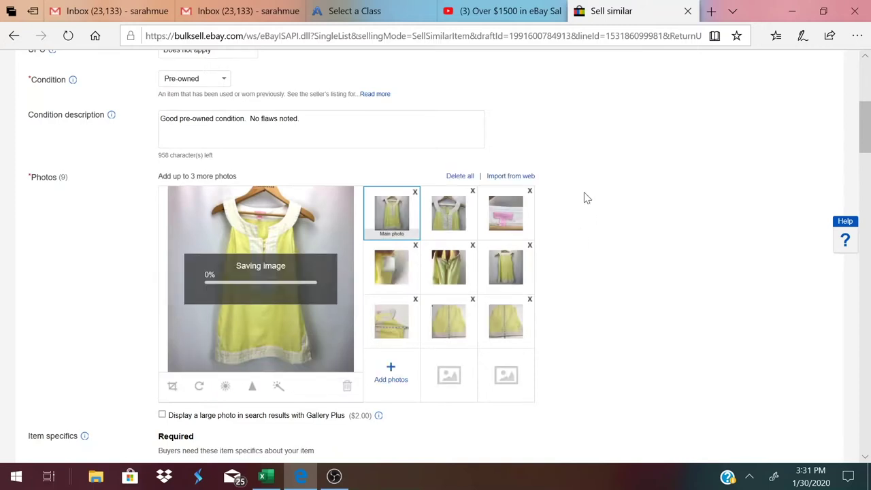
# Preview the second through dress-on-hanger photos, including the brand label and zipper shots.
pyautogui.click(453, 223)
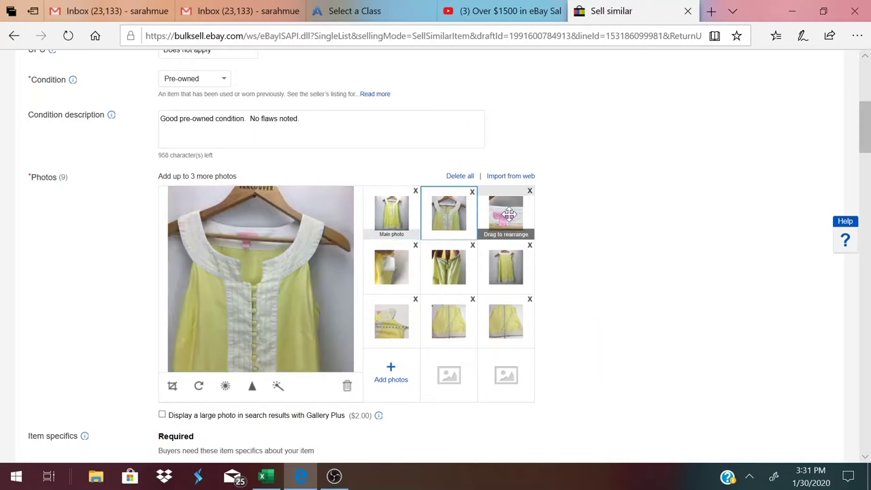
pyautogui.click(509, 215)
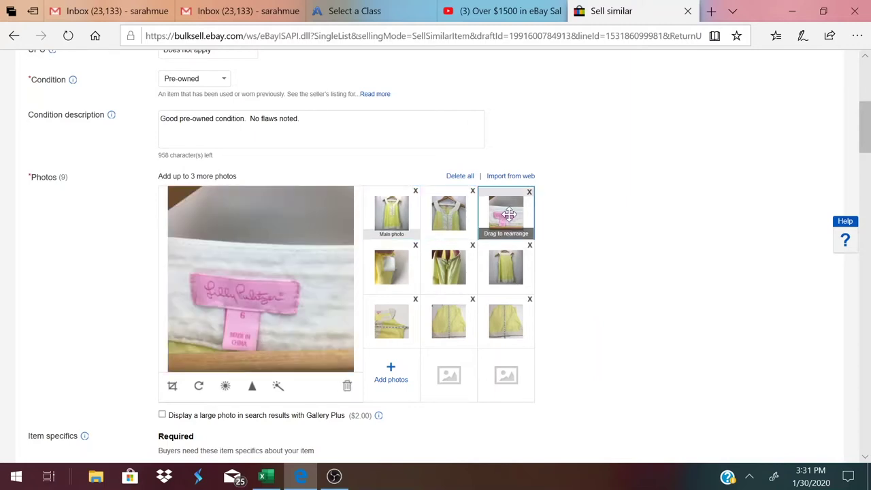
pyautogui.click(404, 268)
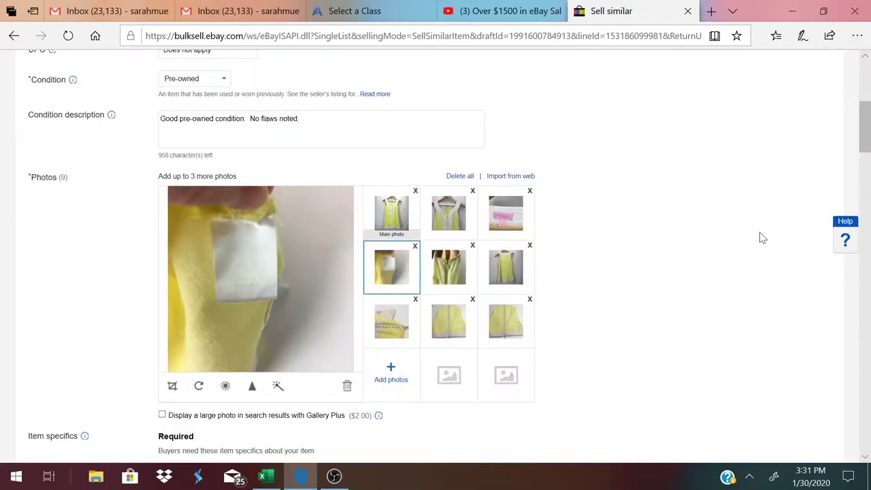
pyautogui.click(449, 273)
pyautogui.click(506, 267)
# Compare the tape-measure photos and delete the duplicate full-length one, leaving 8 photos.
pyautogui.click(402, 317)
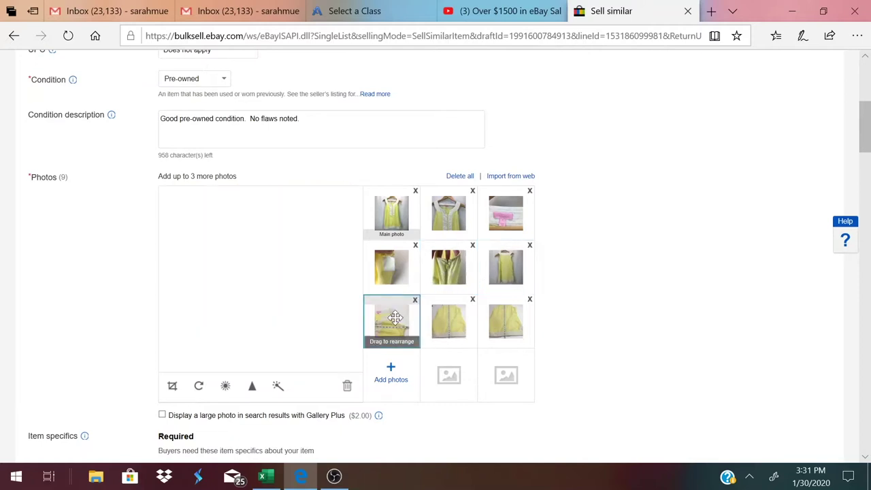
pyautogui.click(450, 333)
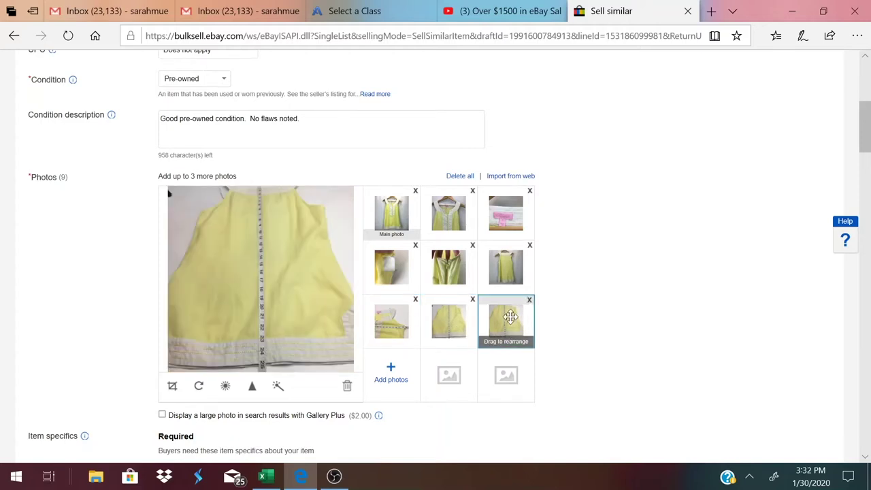
pyautogui.click(510, 318)
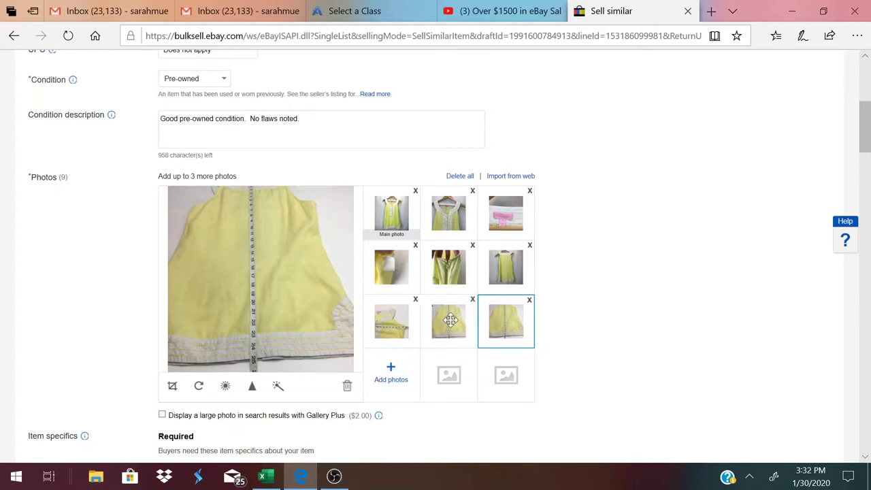
pyautogui.click(472, 301)
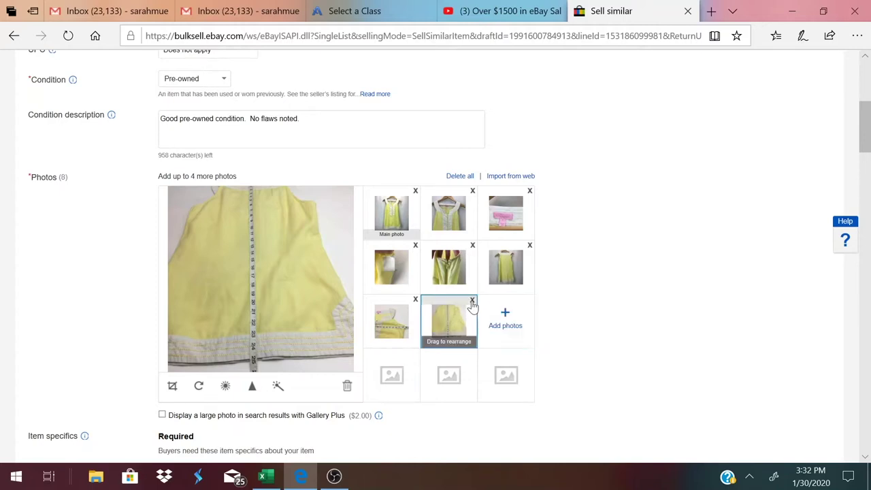
# Check the brand name on the label photo.
pyautogui.scroll(5, 584, 318)
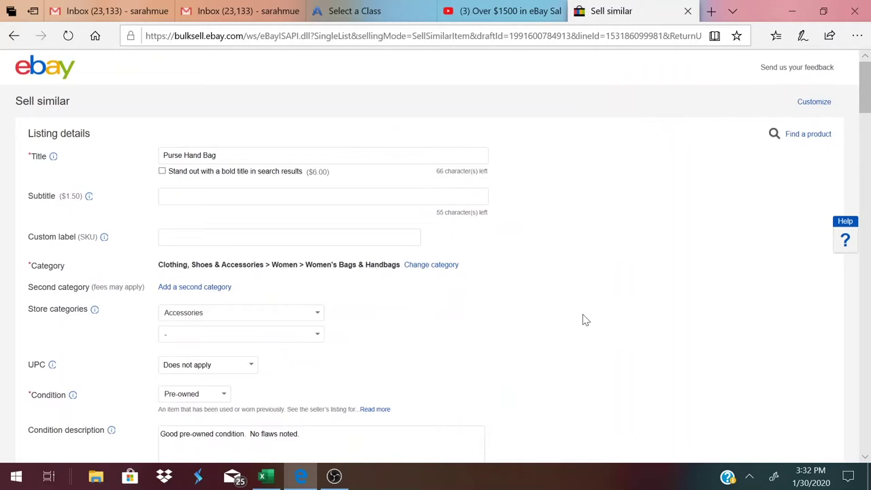
pyautogui.scroll(-3, 358, 267)
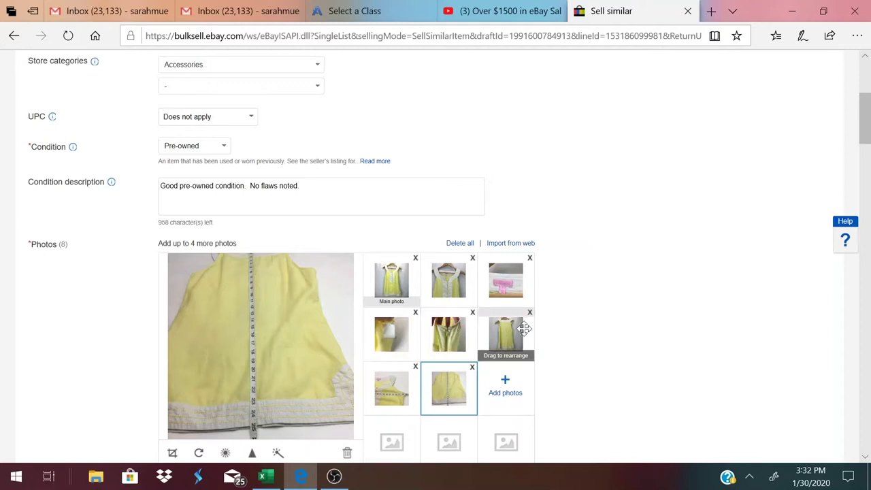
pyautogui.click(506, 272)
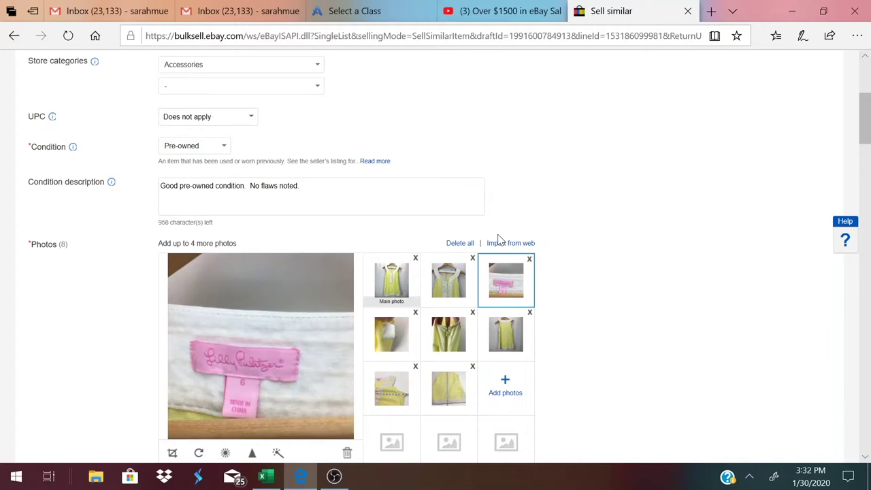
# Replace the title 'Purse Hand Bag' with 'Lilly Pulitzer'.
pyautogui.scroll(2, 498, 240)
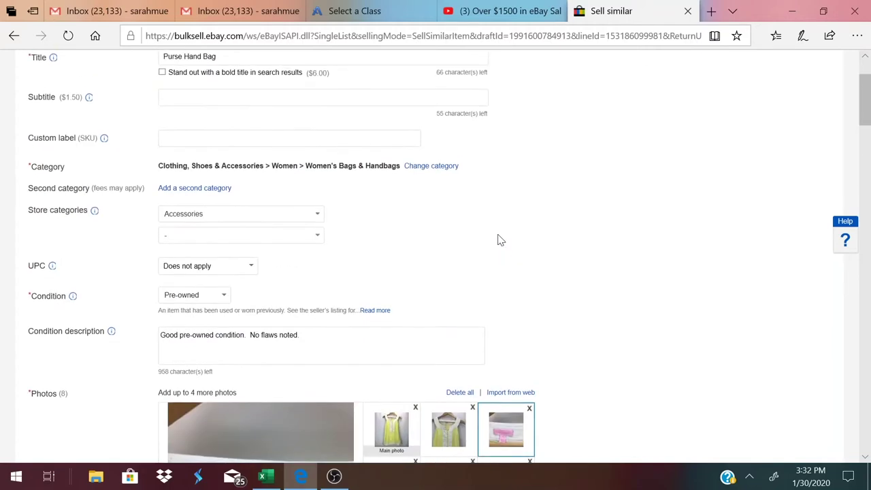
pyautogui.scroll(2, 293, 214)
pyautogui.moveTo(218, 156); pyautogui.dragTo(144, 163)
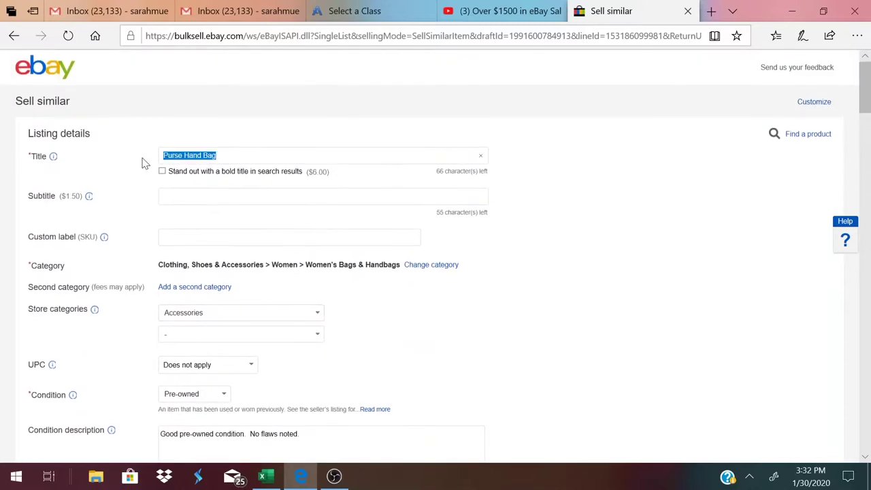
pyautogui.write('Lilly')
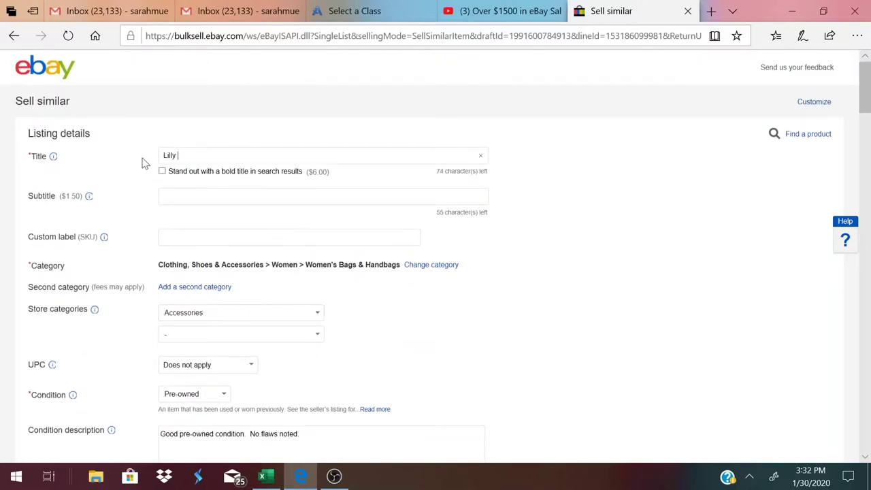
pyautogui.write(' Pulitzer')
pyautogui.scroll(-15, 481, 304)
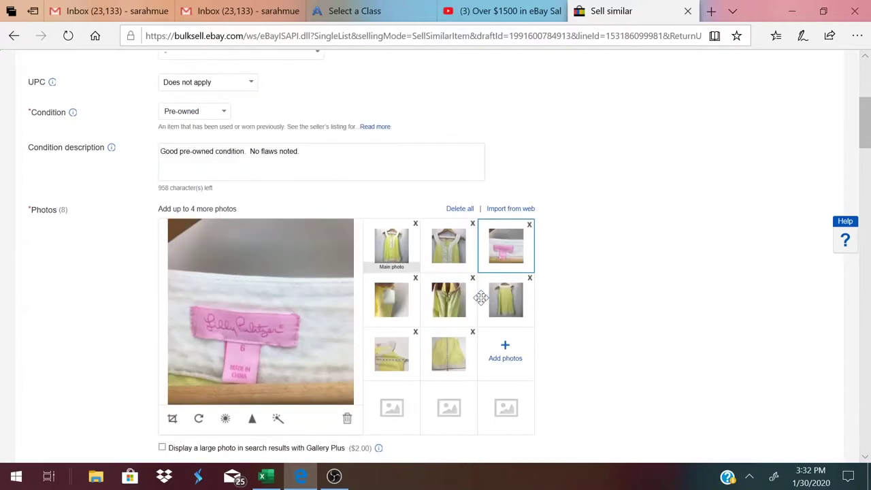
pyautogui.scroll(-15, 483, 303)
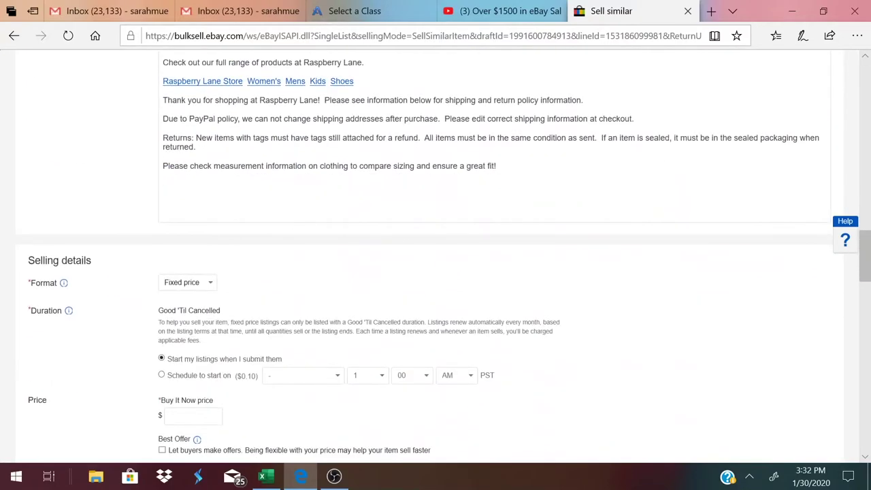
pyautogui.scroll(20, 356, 162)
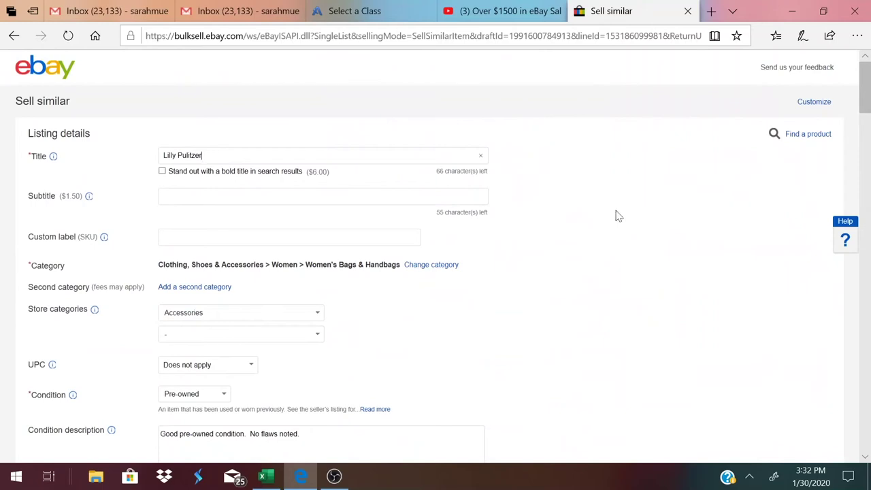
pyautogui.scroll(-3, 616, 216)
pyautogui.scroll(2, 616, 216)
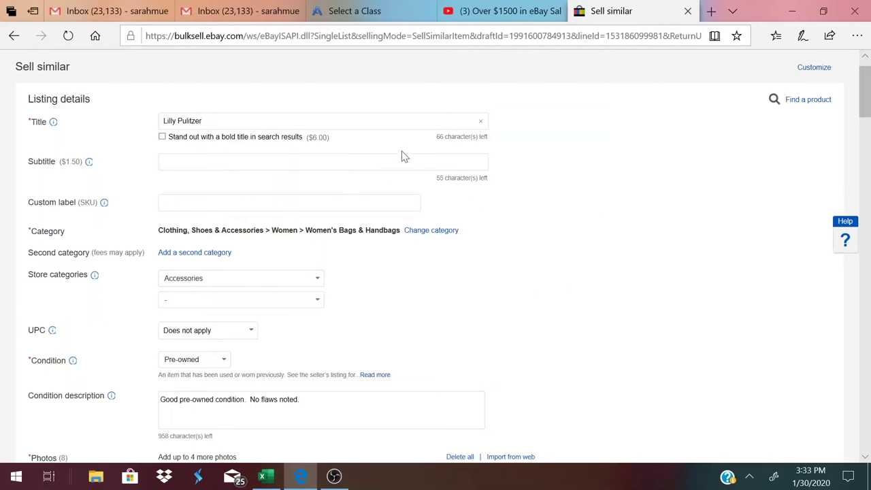
# Extend the title with 'Women's Top Sleeveless Yellow White Linen'.
pyautogui.write("Women's Top Sleeveless Yellow")
pyautogui.scroll(-4, 584, 227)
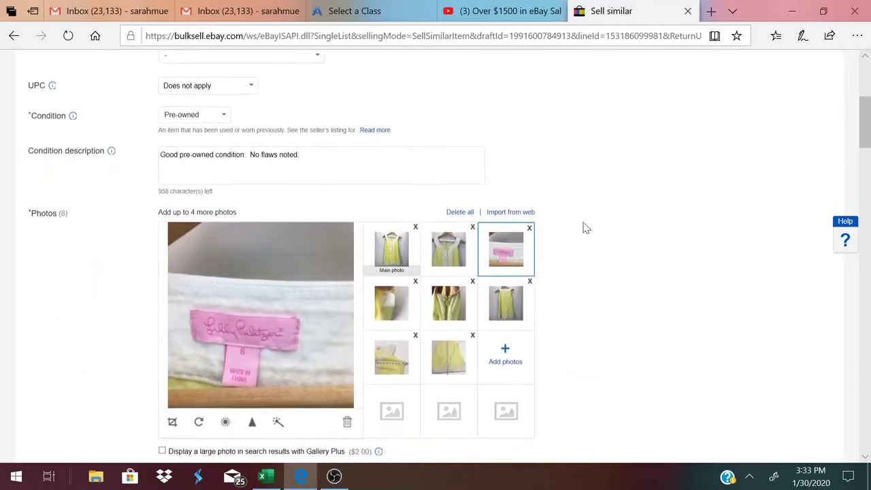
pyautogui.scroll(5, 583, 228)
pyautogui.write('Linen')
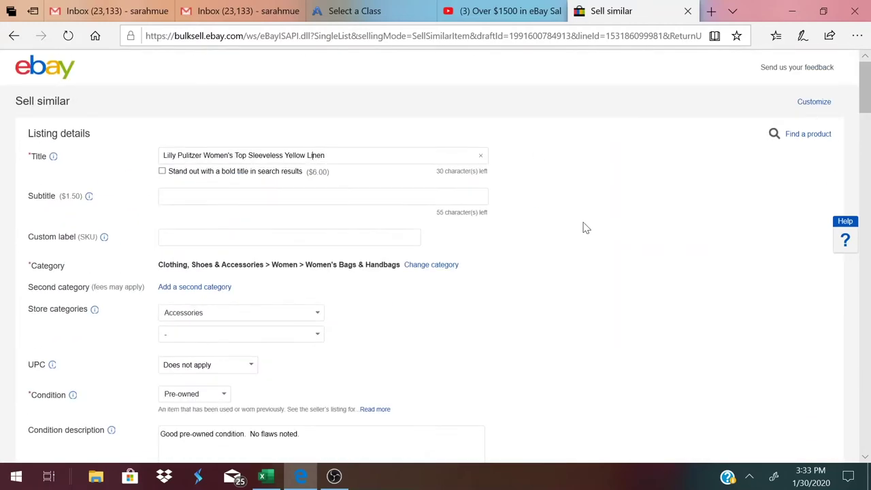
pyautogui.write('W')
pyautogui.press('BackSpace')
pyautogui.press('BackSpace')
pyautogui.write('White L')
# Check the main photo and insert 'Tunic' after 'Top' in the title.
pyautogui.scroll(-5, 704, 323)
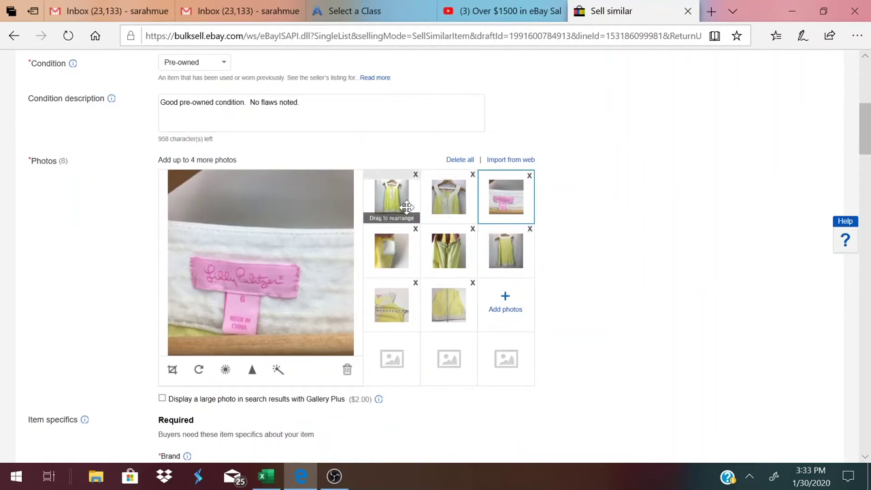
pyautogui.click(405, 206)
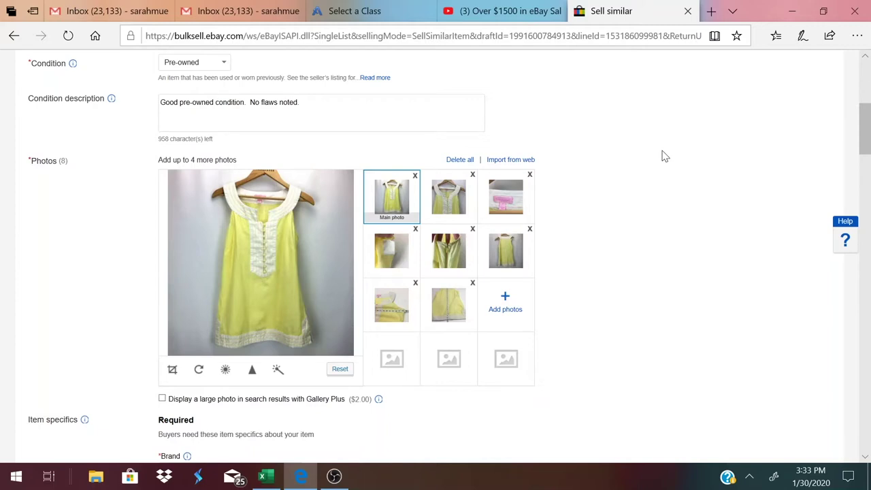
pyautogui.scroll(5, 665, 156)
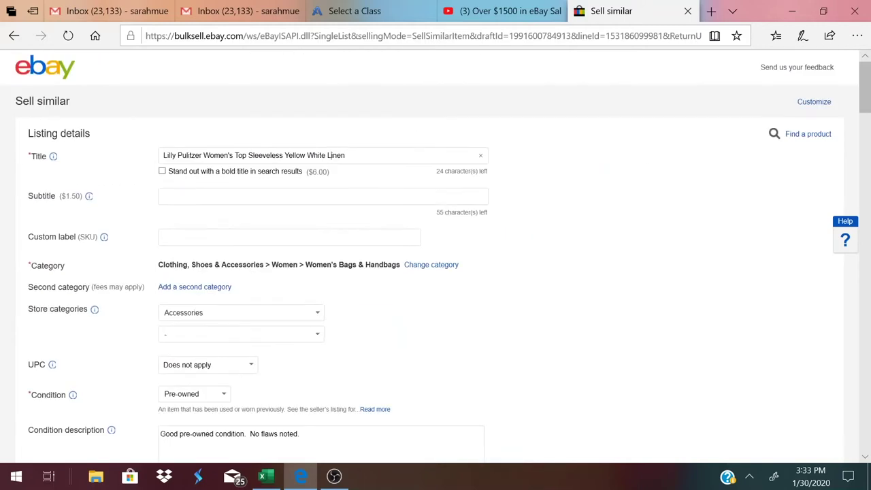
pyautogui.click(246, 155)
pyautogui.write('Tunic')
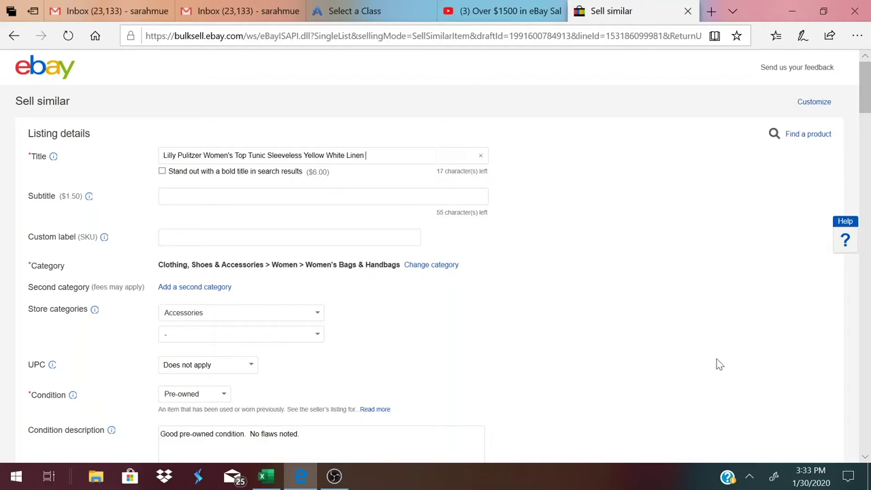
pyautogui.scroll(-3, 715, 361)
pyautogui.scroll(-1, 721, 365)
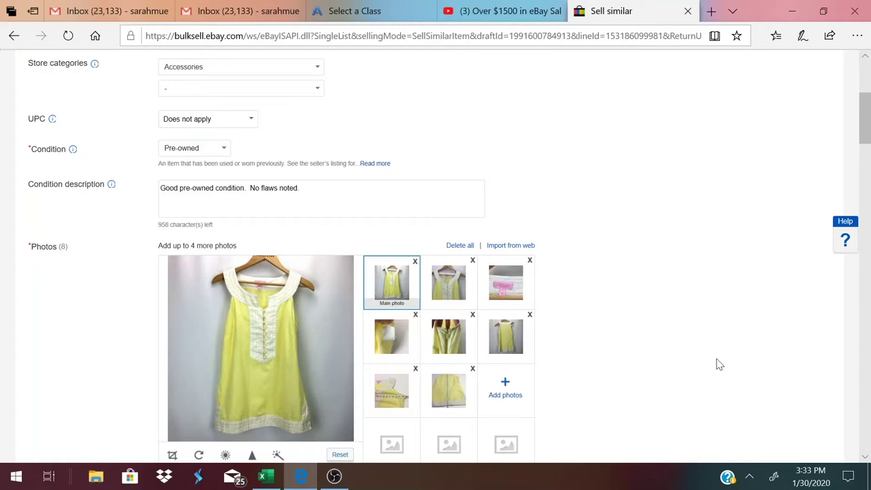
pyautogui.scroll(3, 720, 365)
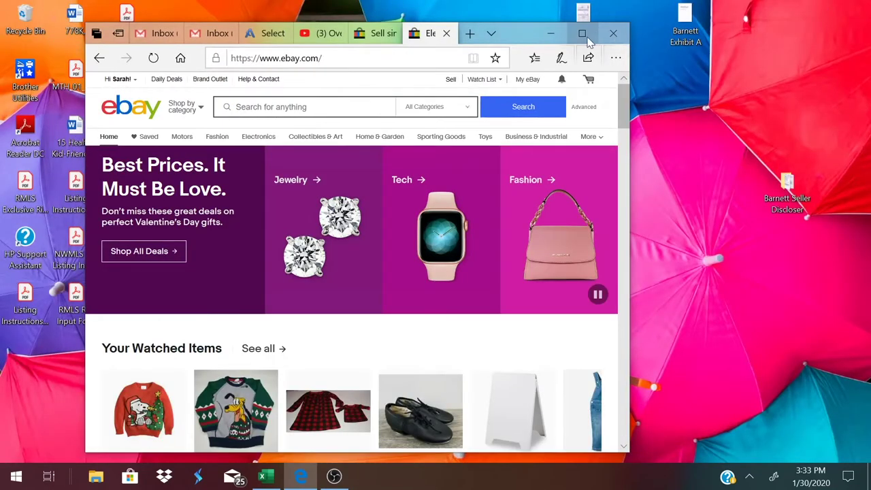
# Run an advanced eBay search for sold listings of 'Lilly Pulitzer sleeveless top linen'.
pyautogui.click(583, 40)
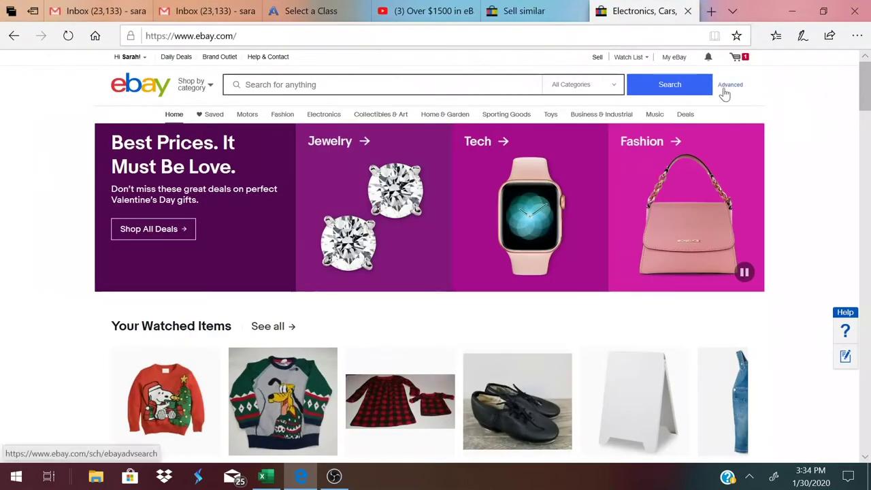
pyautogui.click(729, 85)
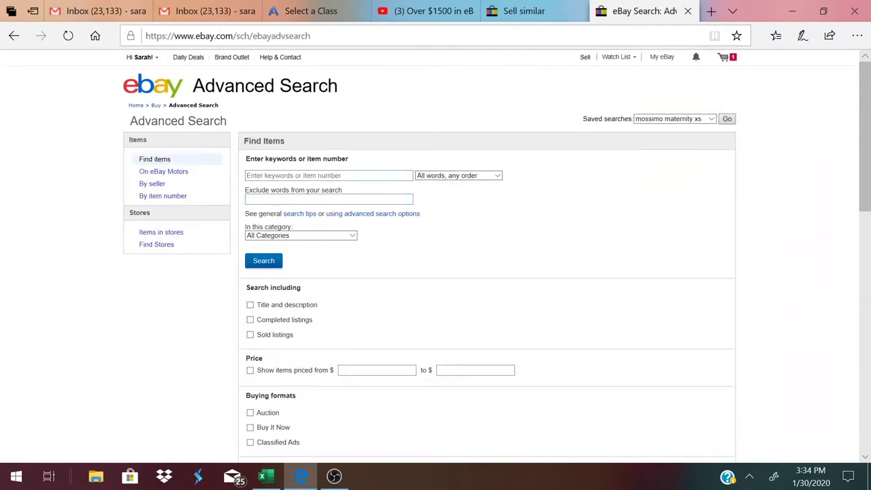
pyautogui.click(329, 175)
pyautogui.write('Lilly Pulitzer')
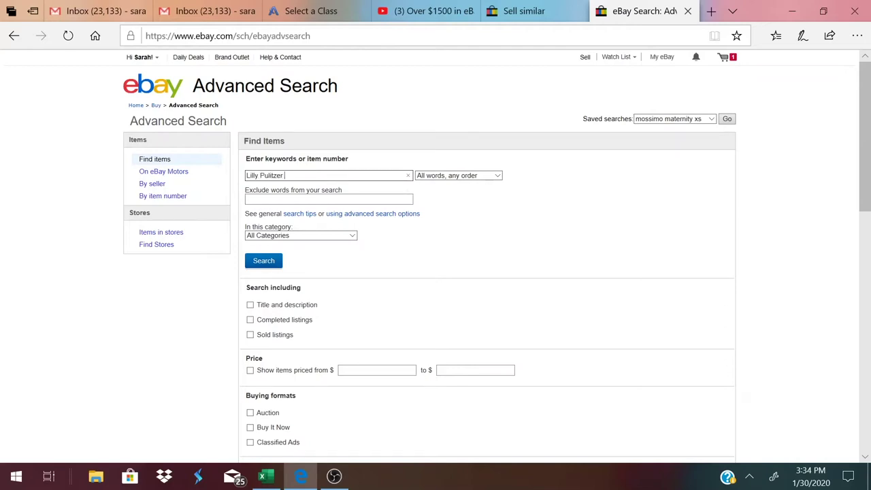
pyautogui.write(' sleeveless top linene')
pyautogui.click(251, 335)
pyautogui.click(265, 261)
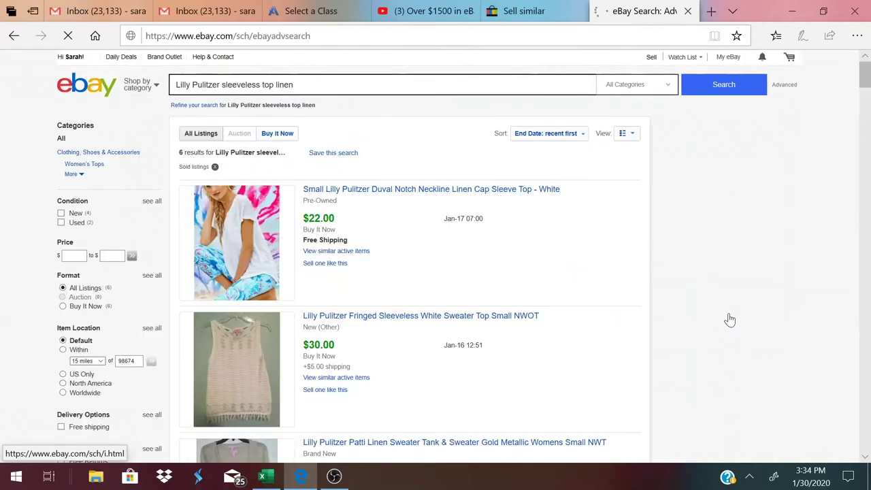
# Review the 6 sold results, priced from $16.49 to $124.95.
pyautogui.scroll(-1, 729, 320)
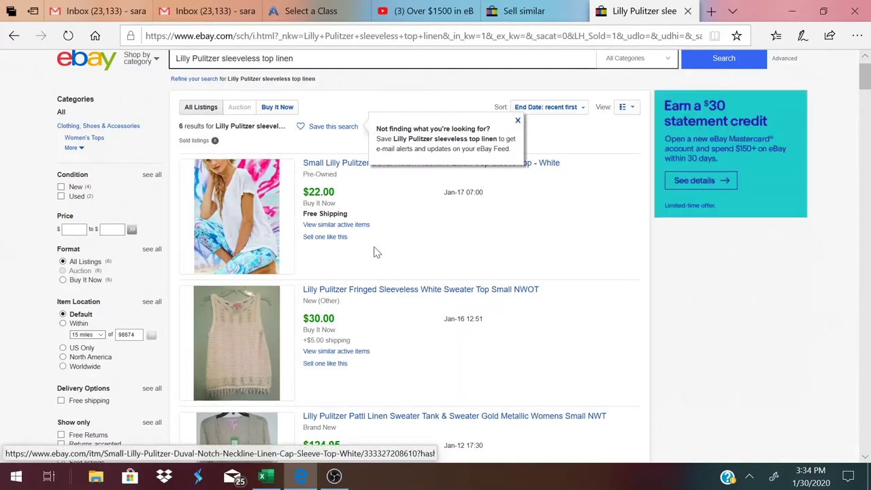
pyautogui.scroll(-2, 624, 296)
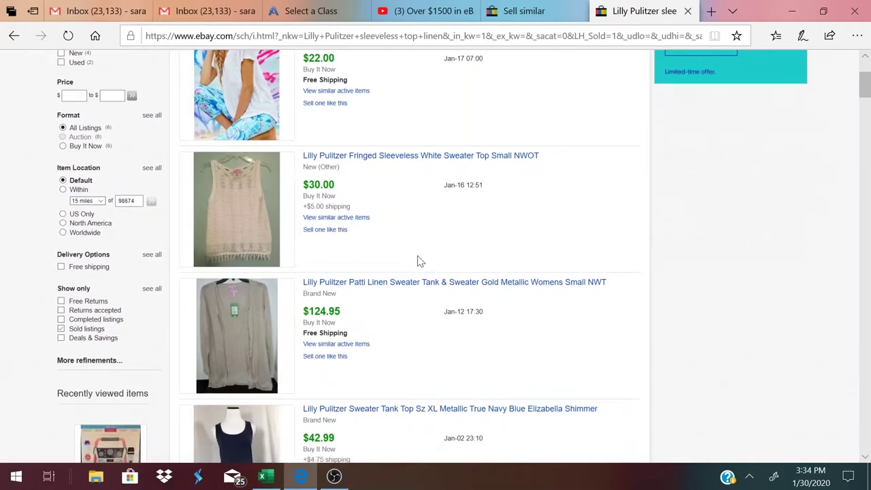
pyautogui.scroll(-1, 418, 260)
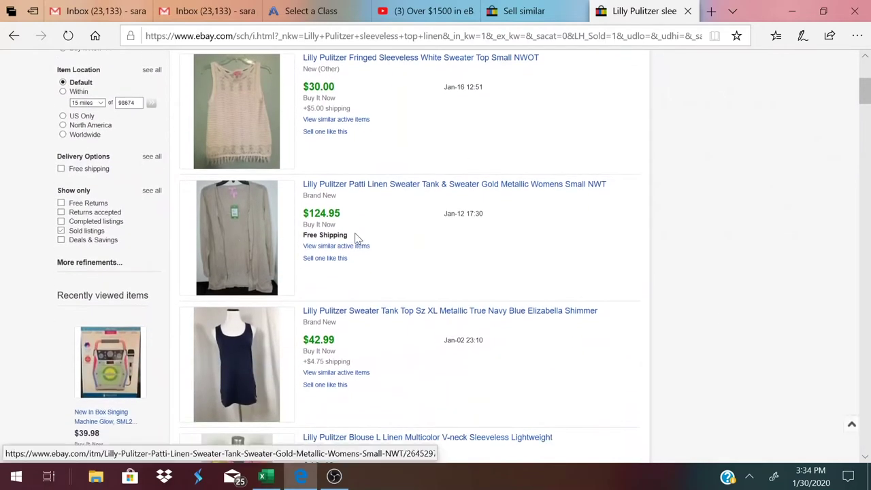
pyautogui.scroll(-1, 373, 247)
pyautogui.scroll(-1, 374, 248)
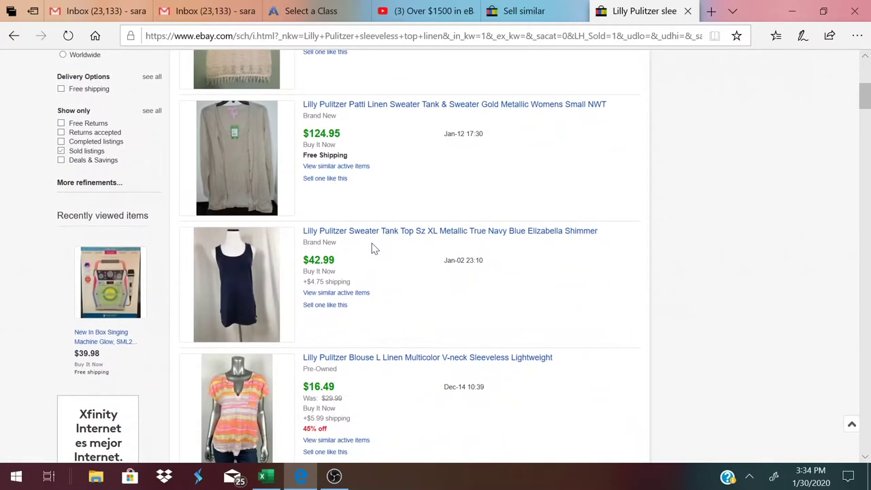
pyautogui.scroll(-1, 373, 249)
pyautogui.scroll(-5, 373, 249)
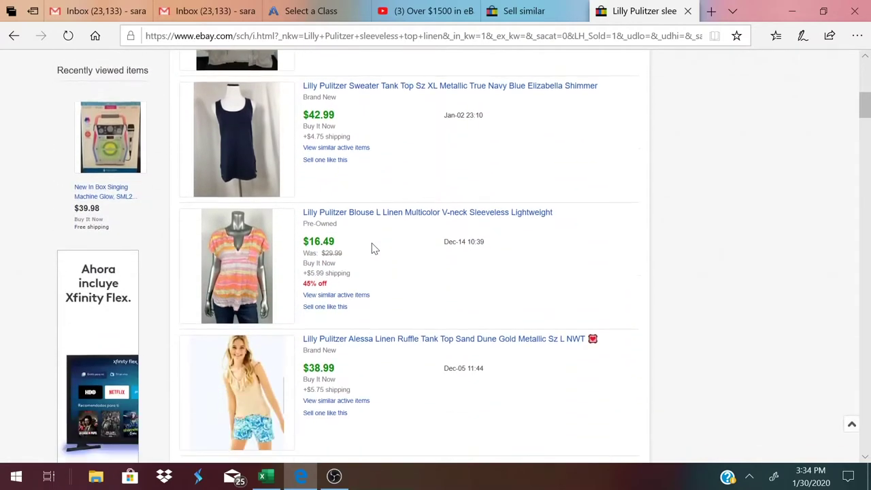
pyautogui.scroll(10, 373, 248)
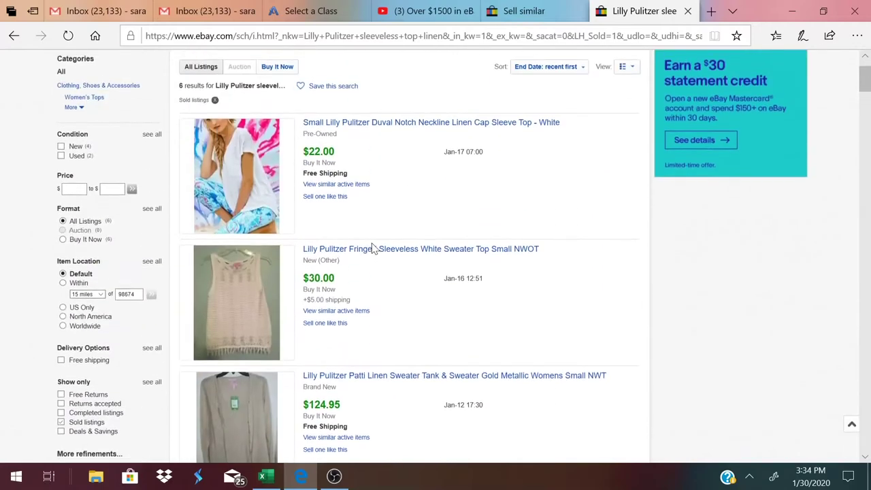
pyautogui.click(294, 84)
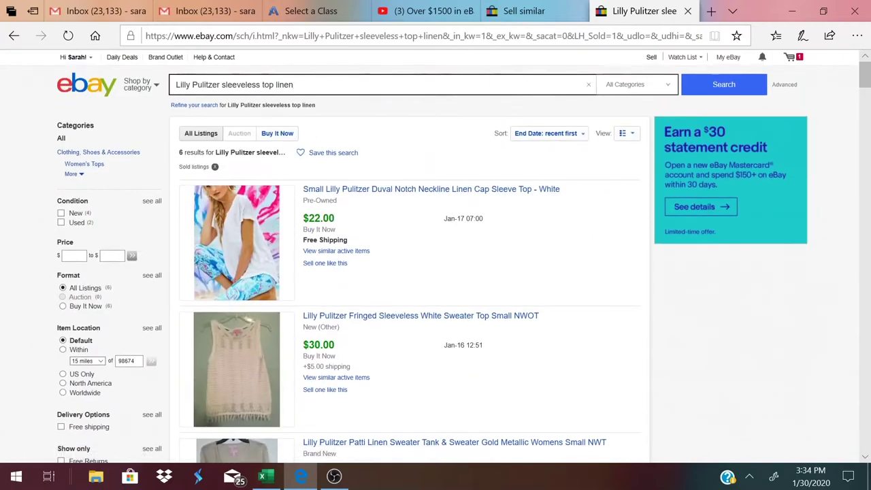
# Add 'tunic' to the sold-listings search and review results priced $4.25 to $71.00.
pyautogui.write('tunic')
pyautogui.press('Return')
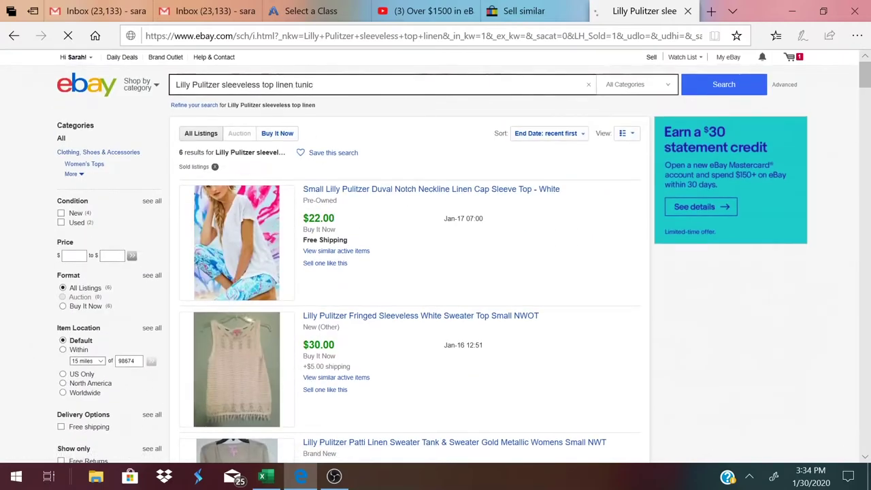
pyautogui.scroll(-4, 621, 365)
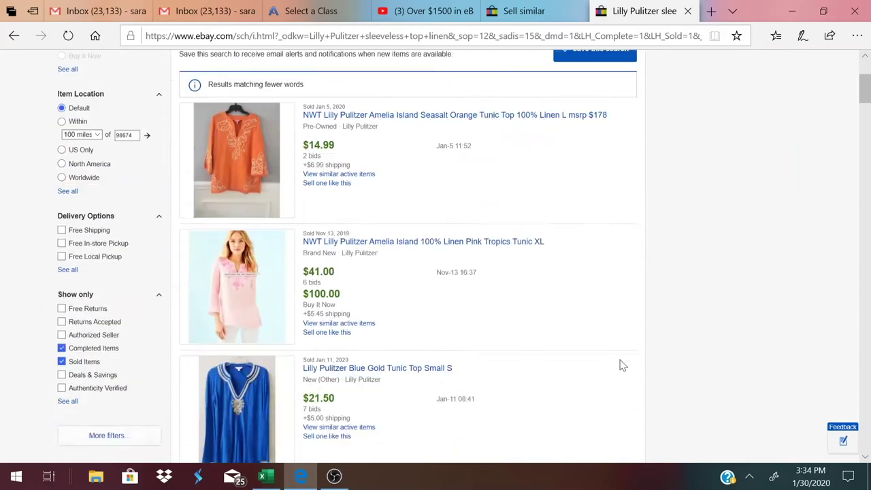
pyautogui.scroll(-3, 621, 365)
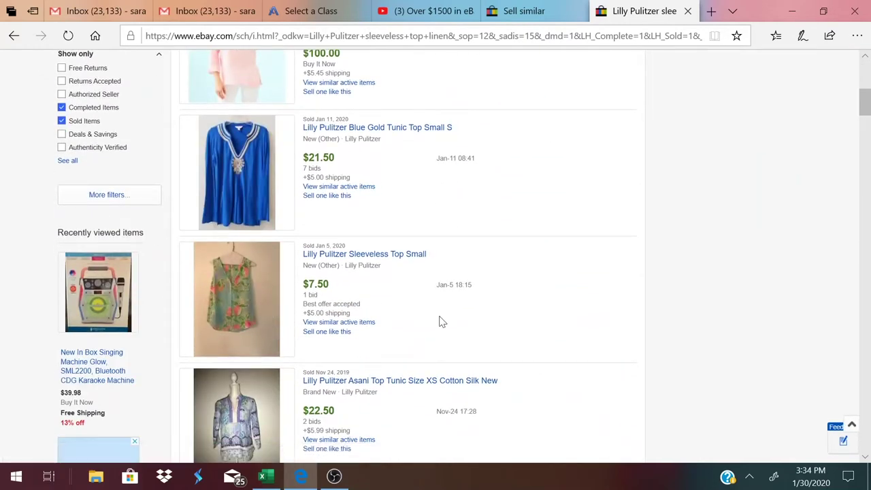
pyautogui.scroll(-3, 589, 326)
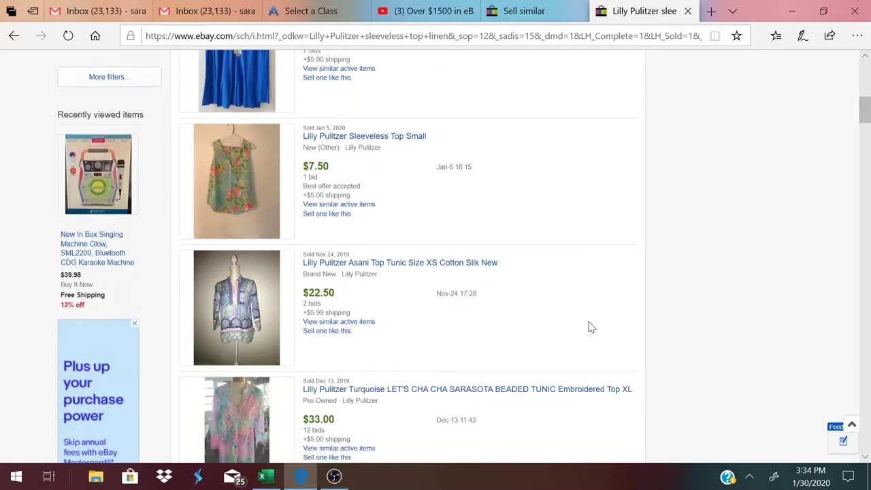
pyautogui.scroll(-5, 590, 328)
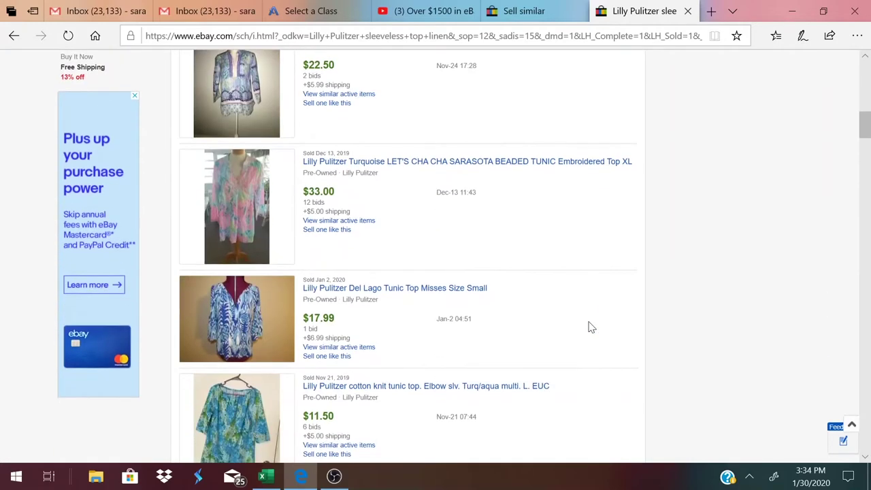
pyautogui.scroll(-4, 591, 328)
pyautogui.scroll(-2, 591, 327)
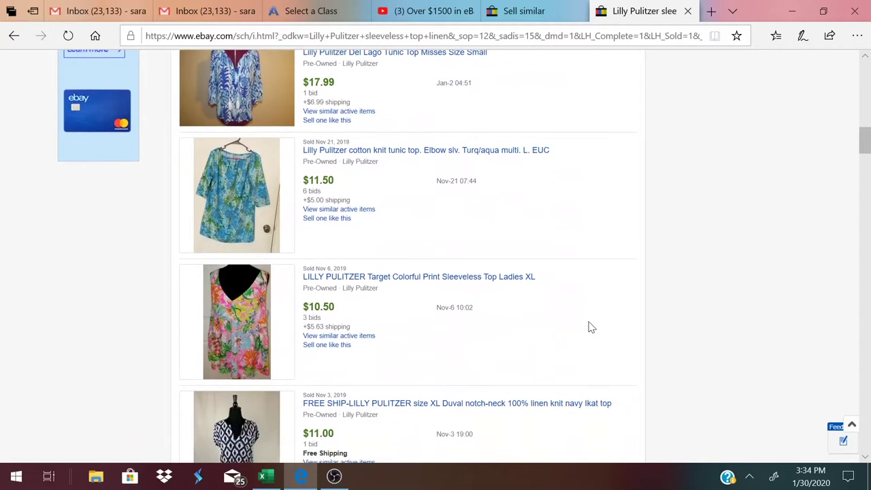
pyautogui.scroll(-2, 591, 328)
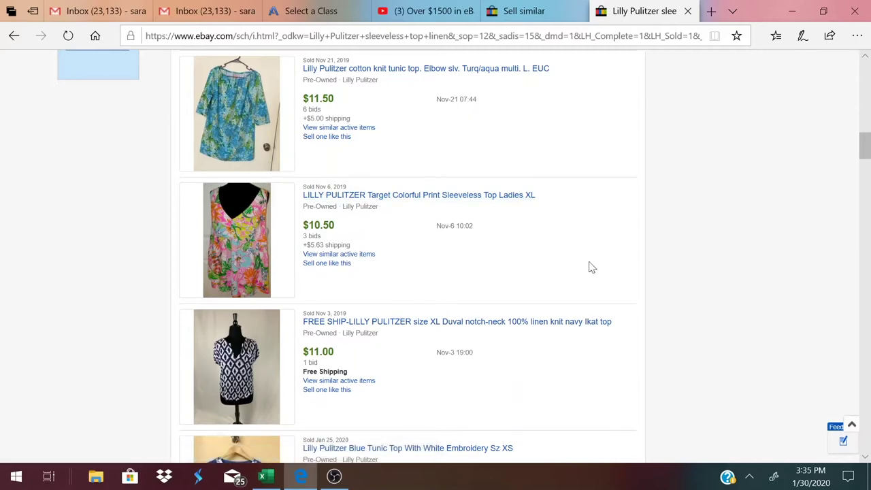
pyautogui.scroll(-3, 591, 268)
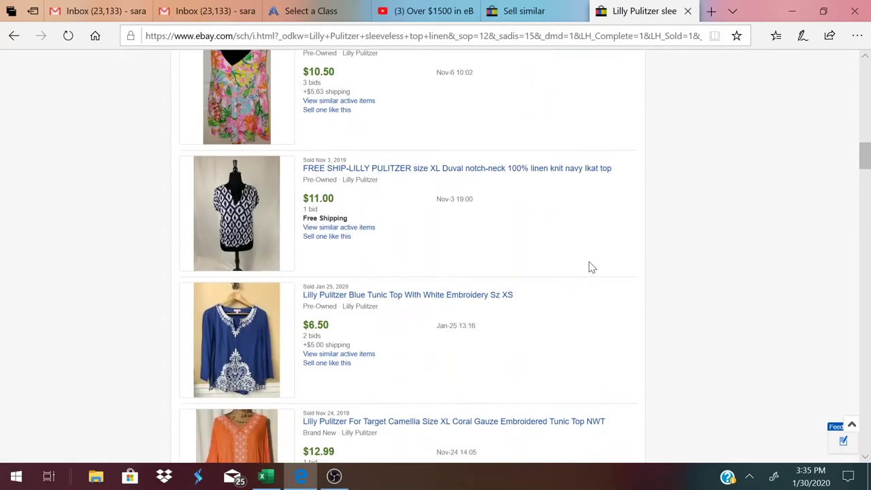
pyautogui.scroll(-6, 592, 268)
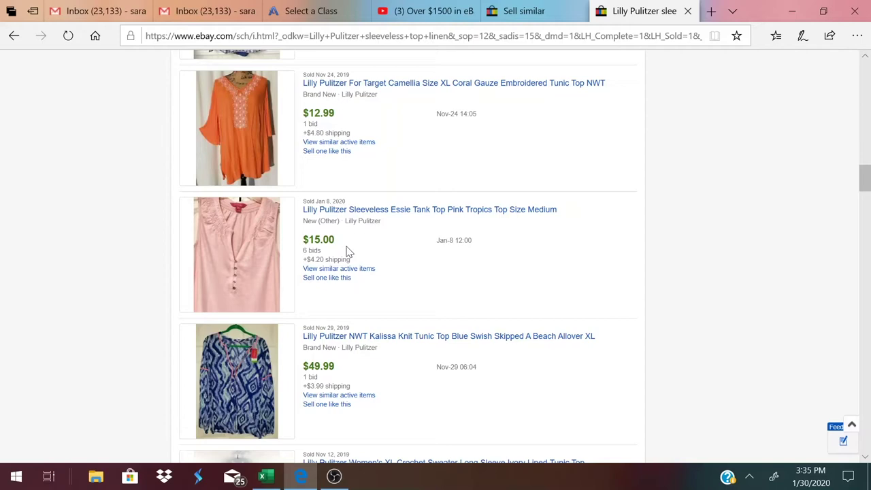
pyautogui.scroll(-2, 576, 300)
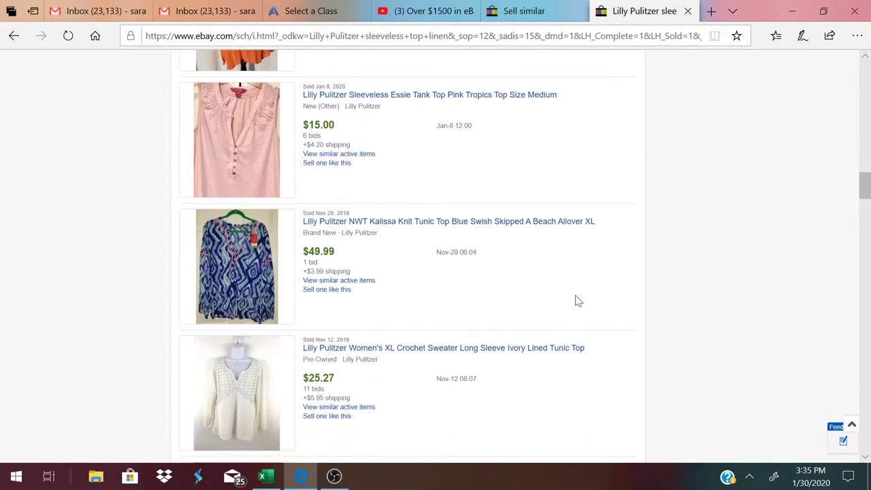
pyautogui.scroll(-7, 576, 300)
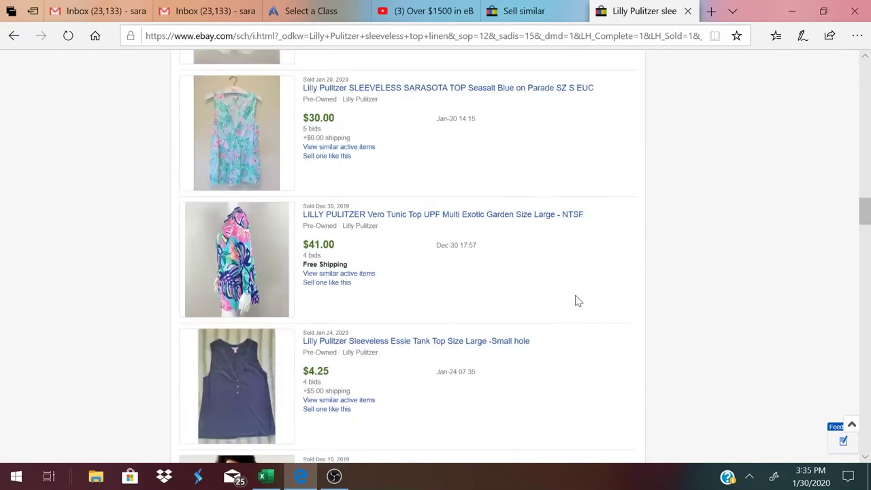
pyautogui.scroll(-3, 576, 300)
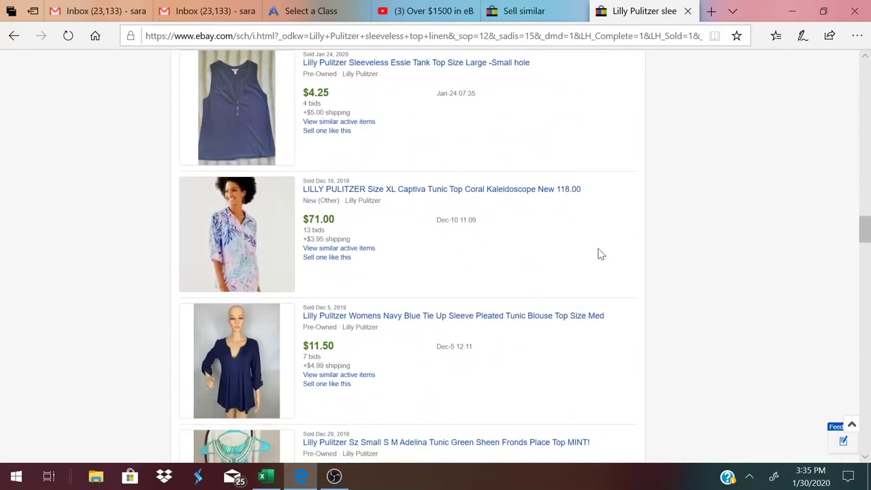
pyautogui.scroll(-4, 616, 244)
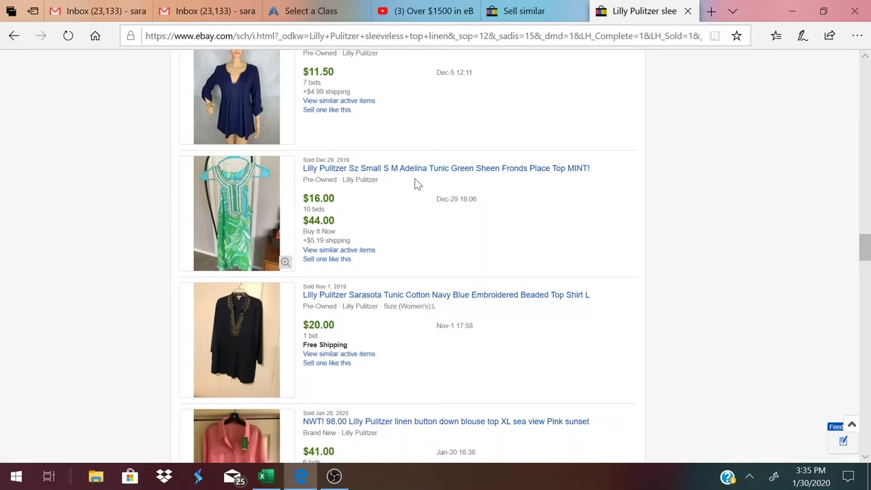
# Open a new tab and go to the Google home page.
pyautogui.click(711, 10)
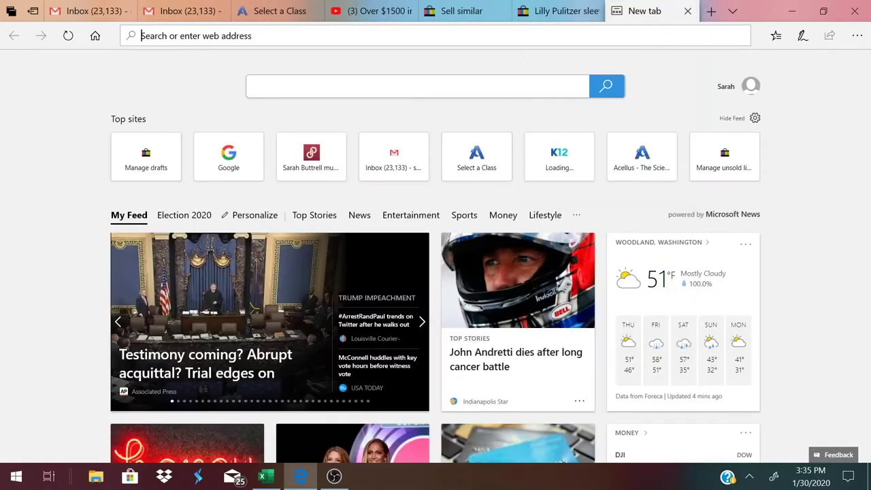
pyautogui.write('goj')
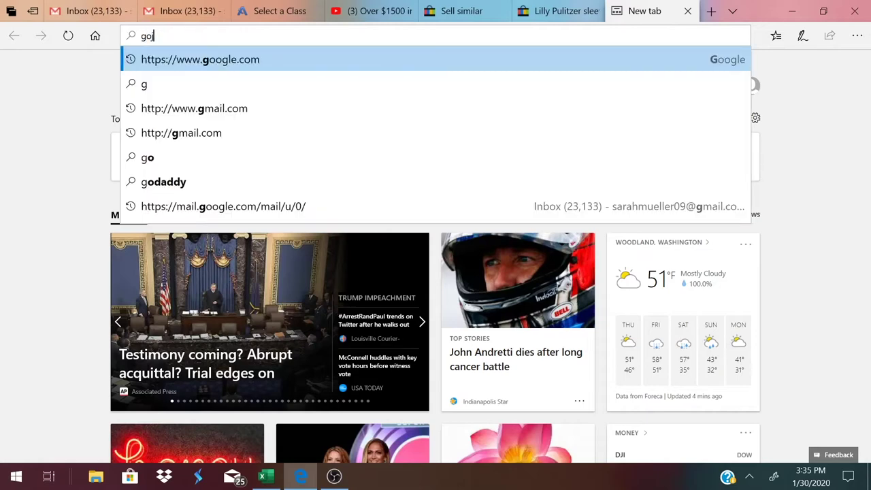
pyautogui.press('BackSpace')
pyautogui.press('BackSpace')
pyautogui.write('oo')
pyautogui.press('Return')
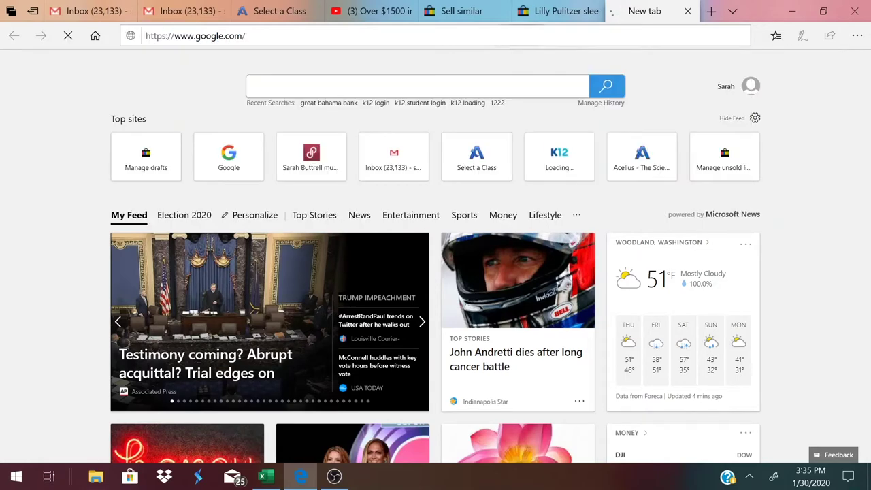
# Search Google for 'lilly pulitzer adelina top' and review shopping listings priced $59.00 to $135.95.
pyautogui.write('li')
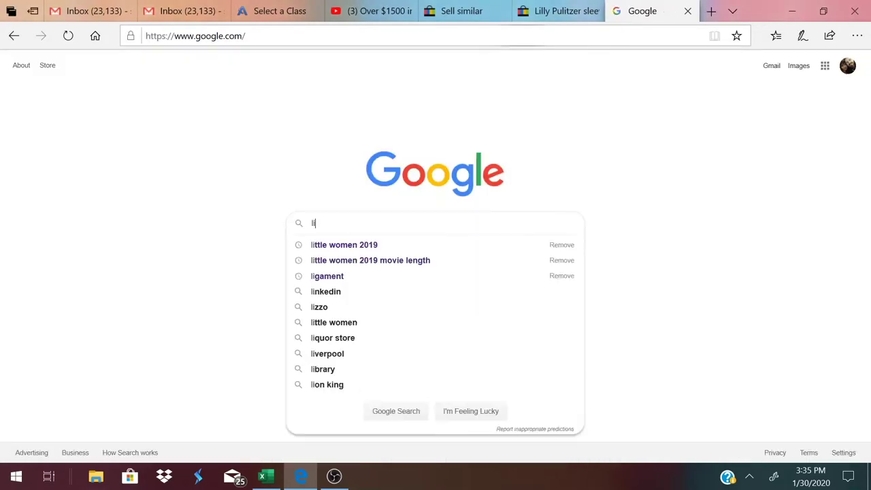
pyautogui.write('lly pulitzer')
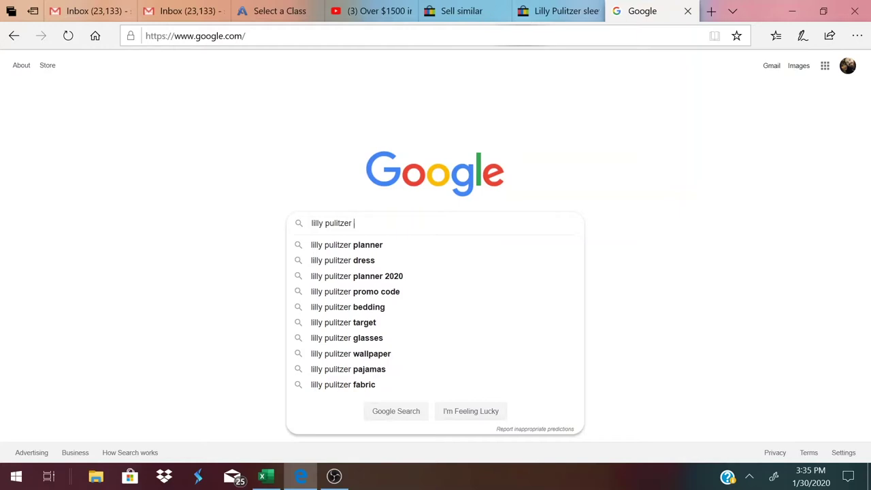
pyautogui.click(551, 11)
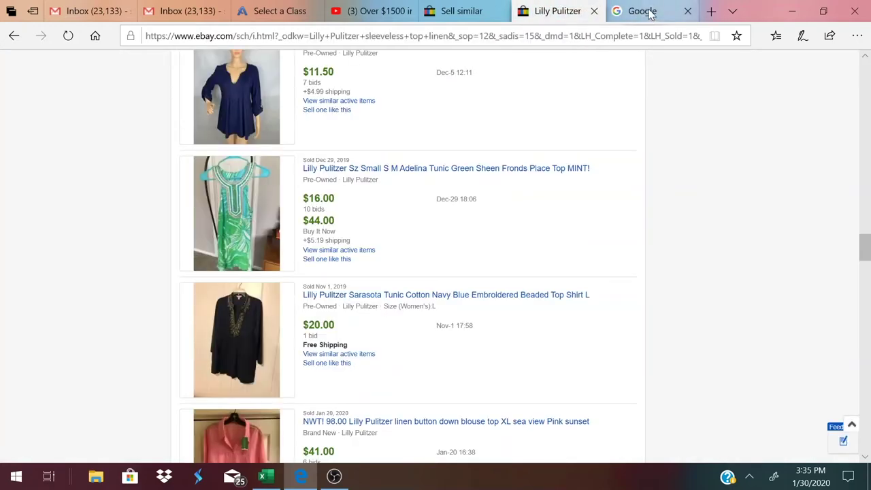
pyautogui.click(650, 13)
pyautogui.write('ad')
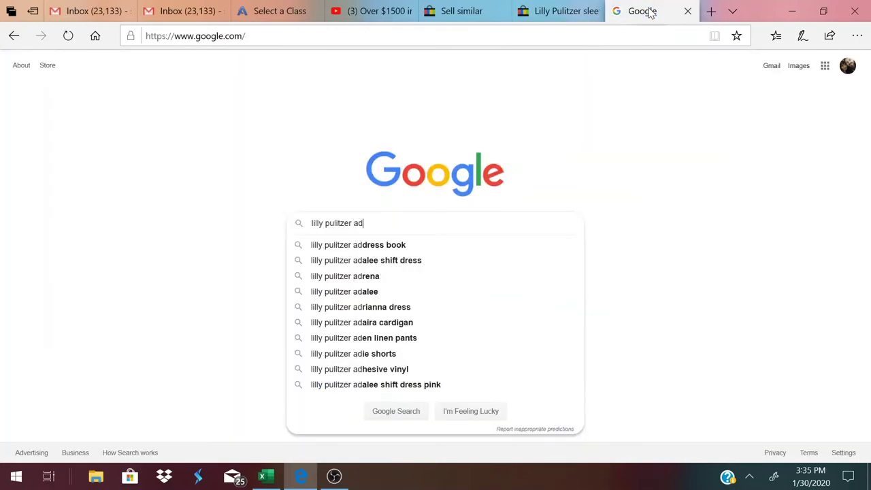
pyautogui.write('elina')
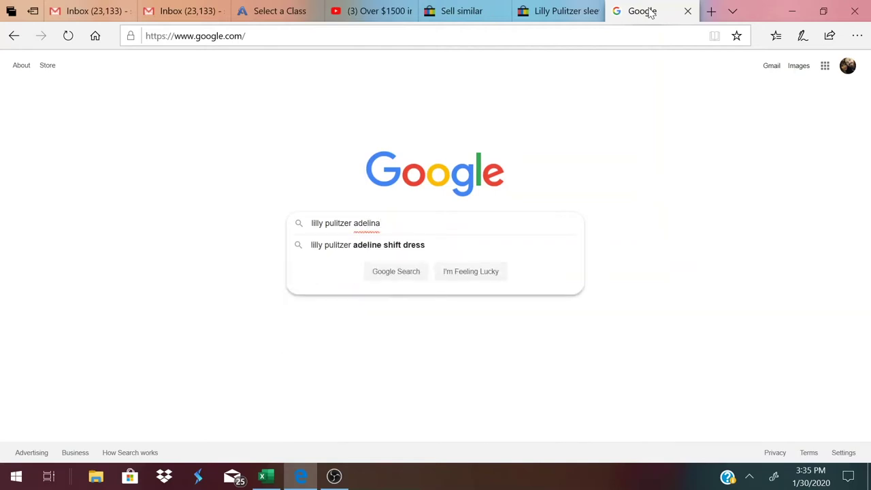
pyautogui.write(' dress')
pyautogui.press('BackSpace')
pyautogui.press('BackSpace')
pyautogui.press('BackSpace')
pyautogui.press('BackSpace')
pyautogui.press('BackSpace')
pyautogui.write('top')
pyautogui.press('Return')
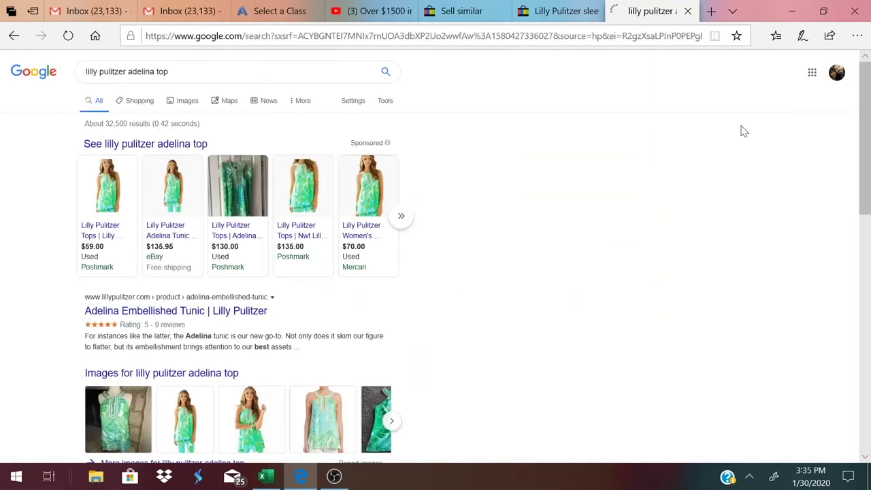
pyautogui.scroll(-3, 839, 205)
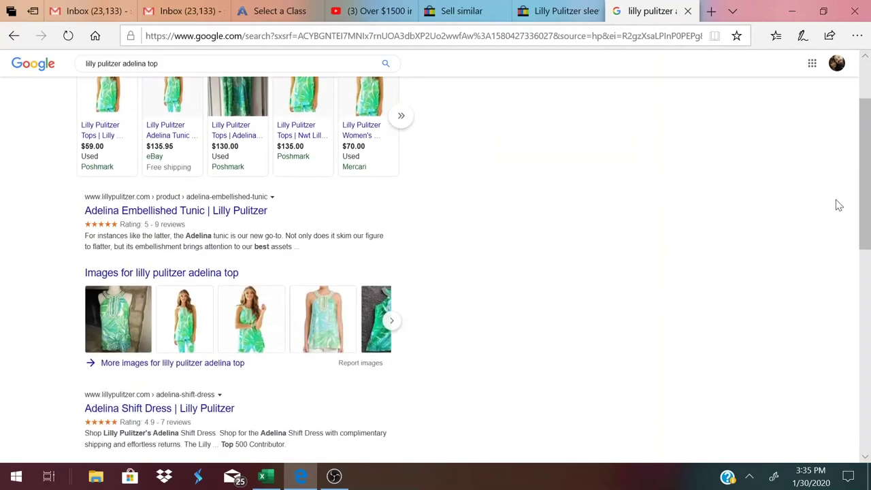
pyautogui.scroll(-2, 839, 205)
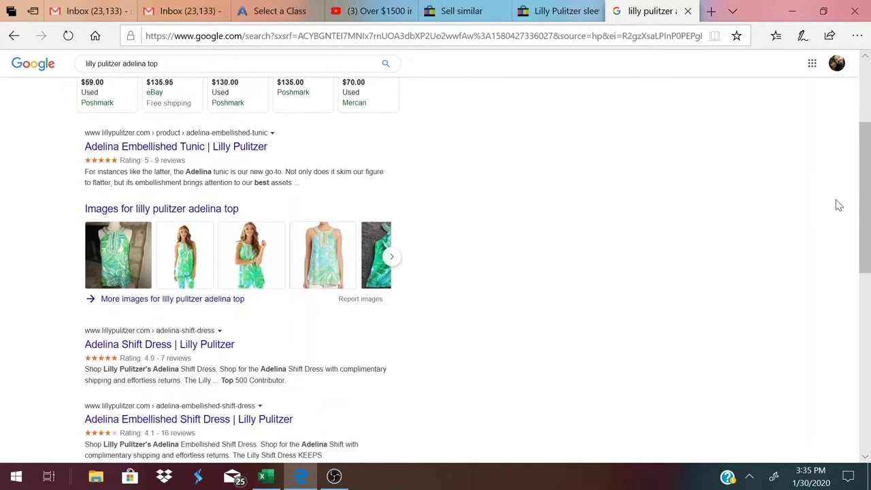
pyautogui.scroll(3, 838, 205)
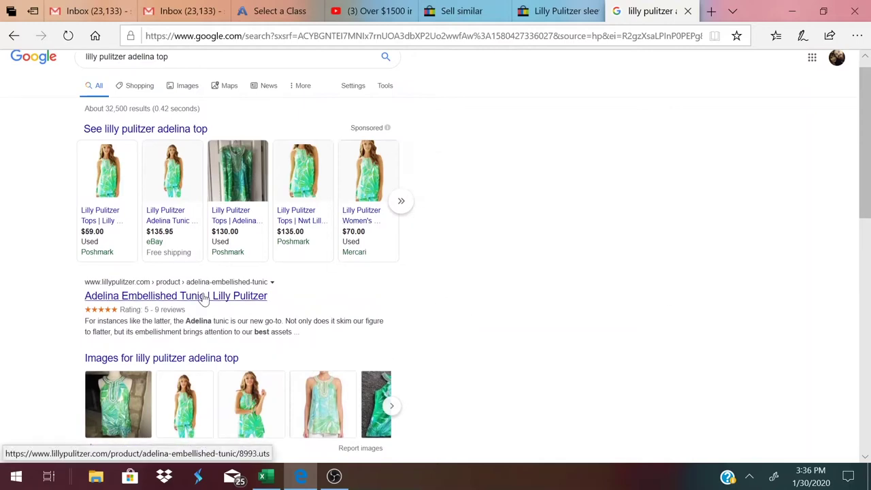
pyautogui.scroll(-10, 585, 262)
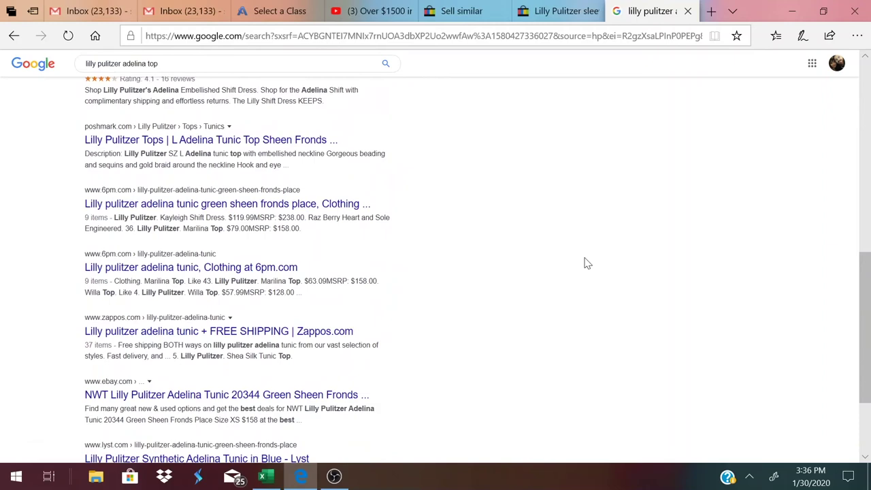
pyautogui.scroll(10, 585, 262)
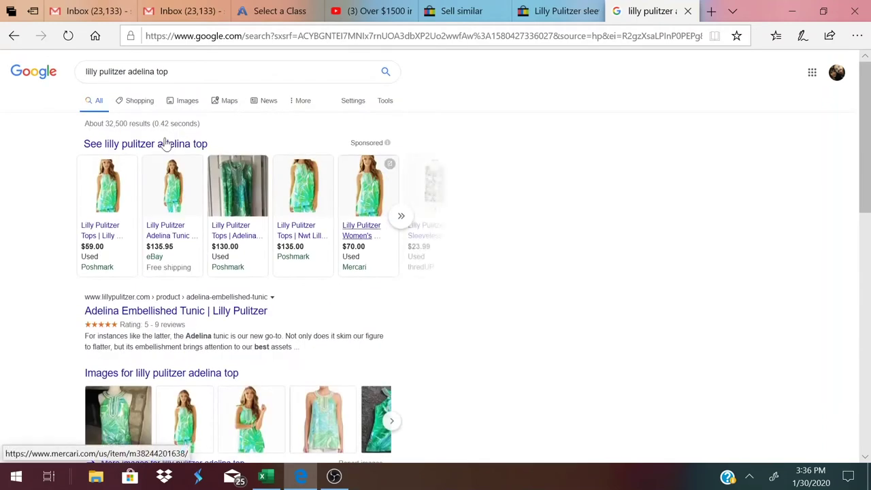
# Switch to image results and search 'lilly pulitzer adelina top yellow'.
pyautogui.click(181, 107)
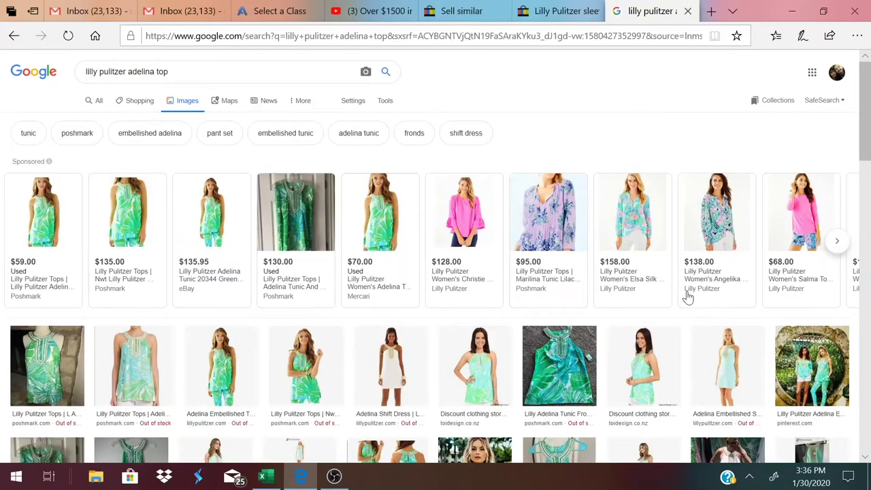
pyautogui.scroll(-3, 689, 297)
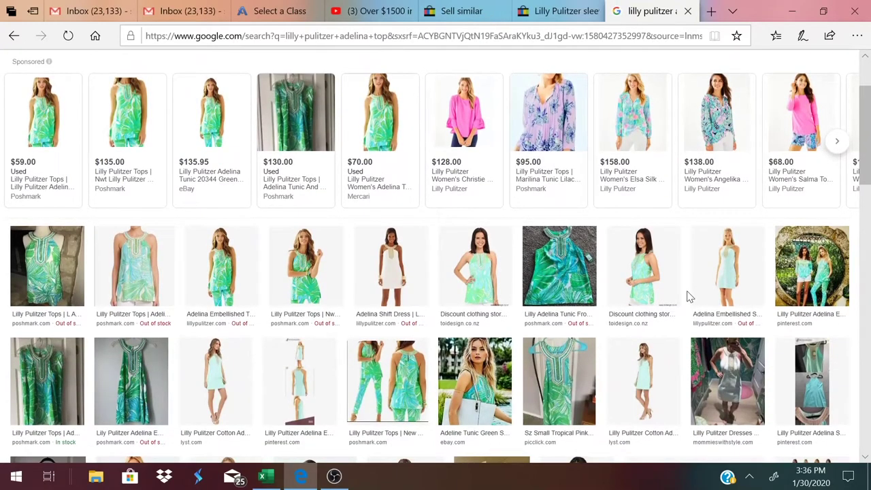
pyautogui.scroll(3, 689, 297)
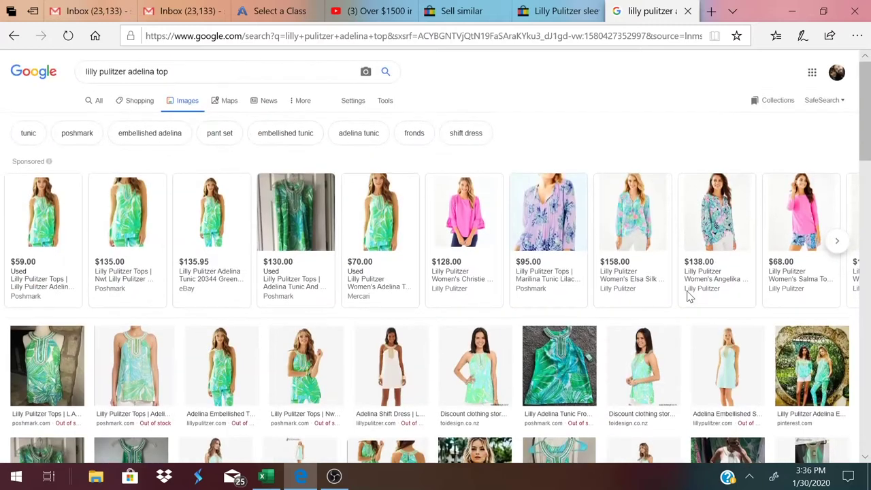
pyautogui.click(225, 72)
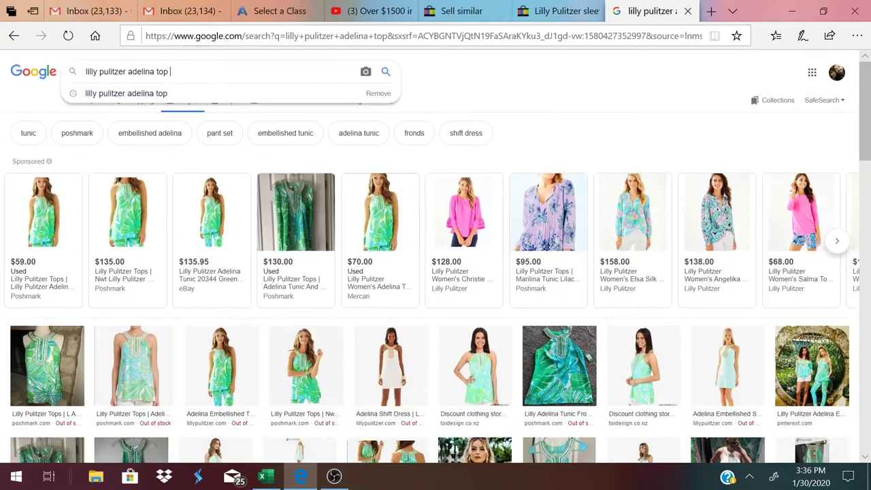
pyautogui.write('yellow')
pyautogui.press('Return')
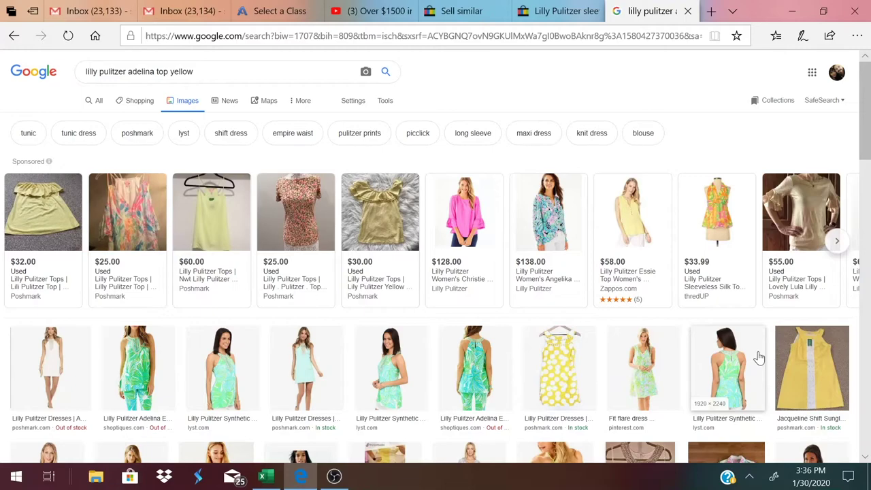
# Browse the image grid and preview the green Zeppy.io Lilly Pulitzer tunic.
pyautogui.scroll(-2, 759, 357)
pyautogui.scroll(-1, 759, 358)
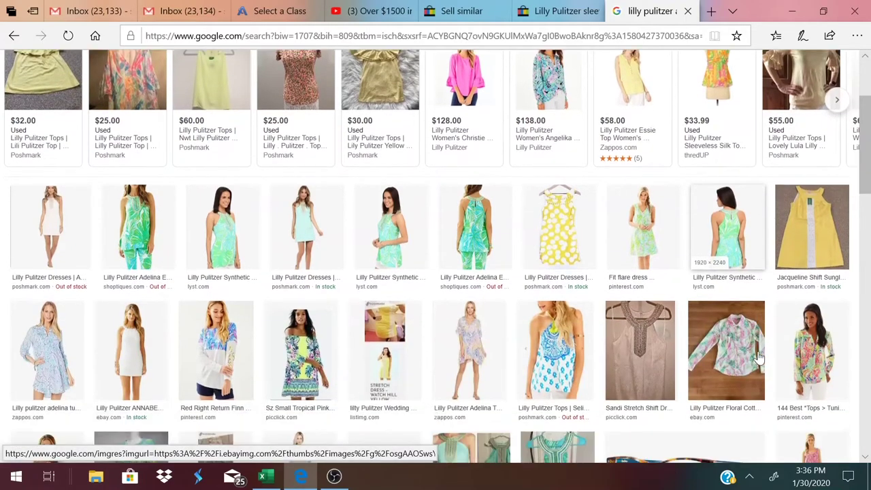
pyautogui.scroll(-6, 759, 358)
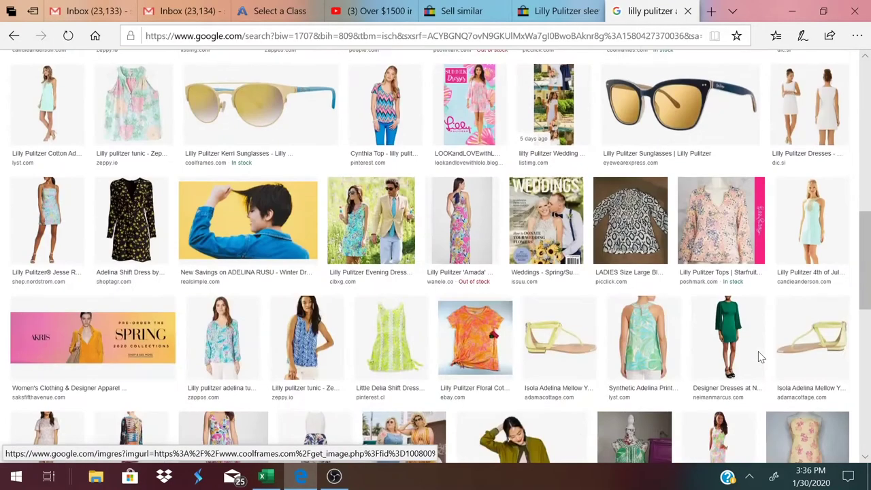
pyautogui.scroll(-5, 760, 356)
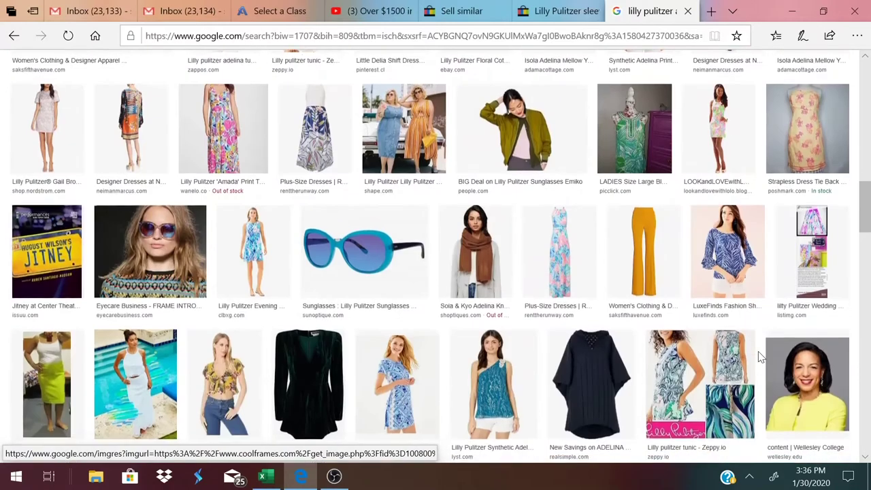
pyautogui.scroll(-3, 761, 357)
pyautogui.scroll(-4, 759, 357)
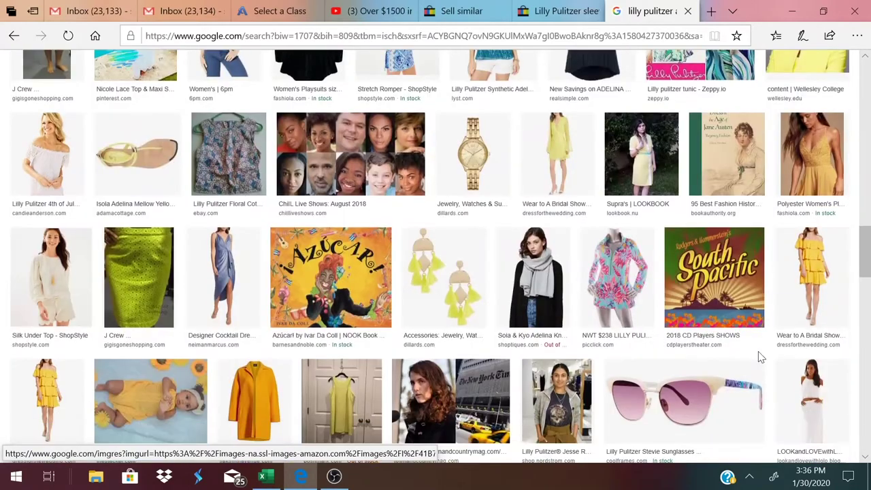
pyautogui.scroll(-1, 761, 357)
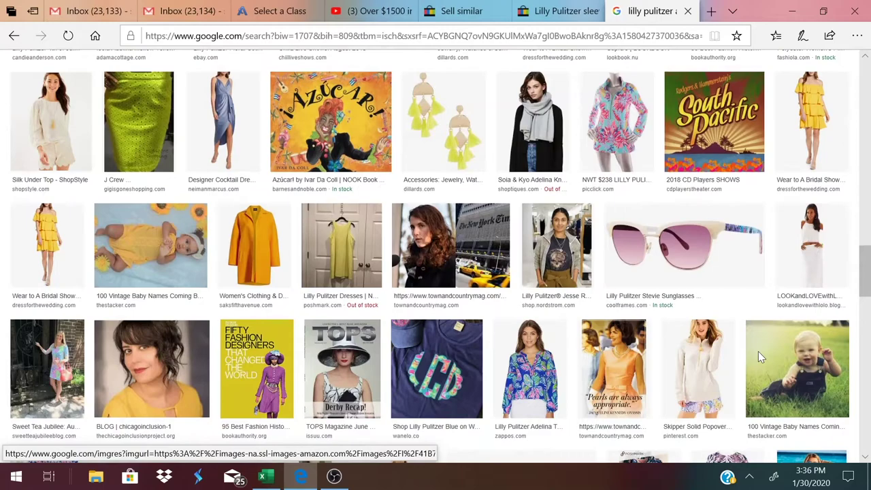
pyautogui.scroll(-7, 760, 357)
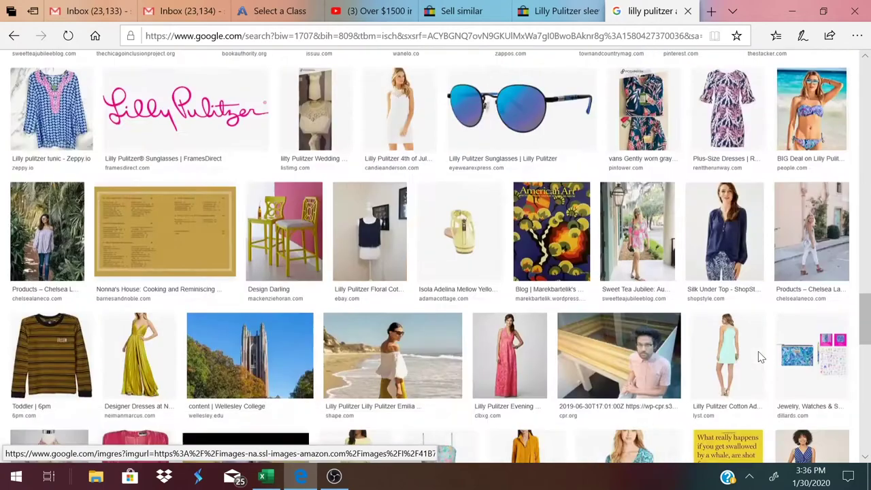
pyautogui.scroll(-4, 759, 358)
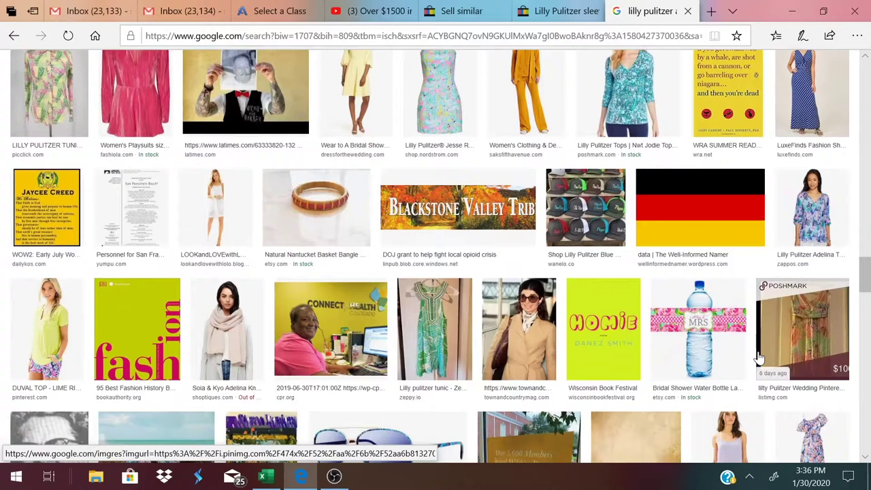
pyautogui.click(446, 352)
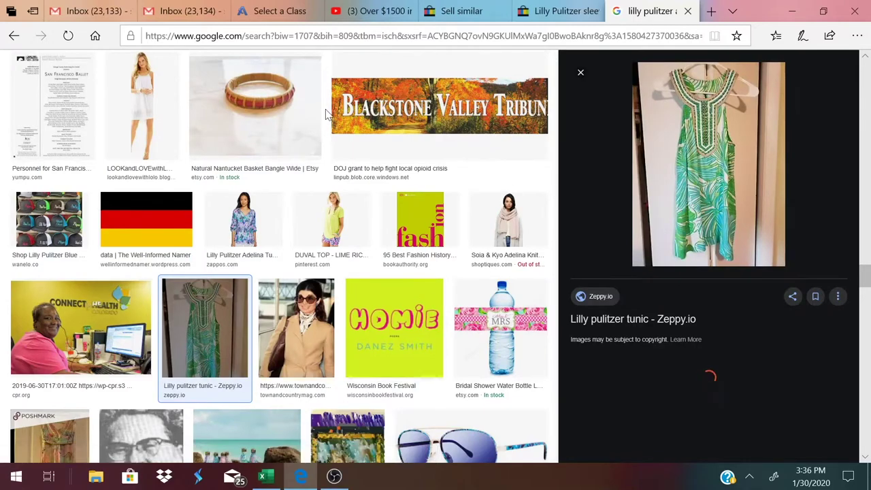
# Compare the Sell similar form against the Lilly Pulitzer sold listings.
pyautogui.scroll(-10, 215, 315)
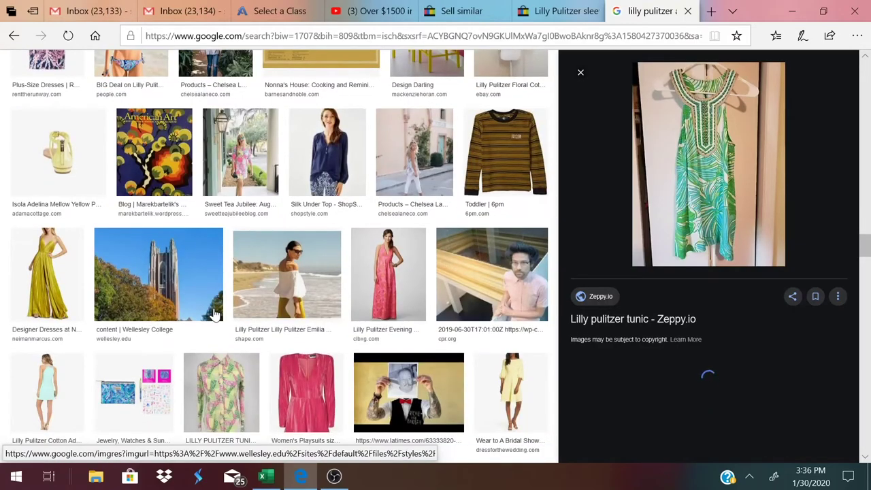
pyautogui.scroll(10, 215, 315)
pyautogui.click(462, 11)
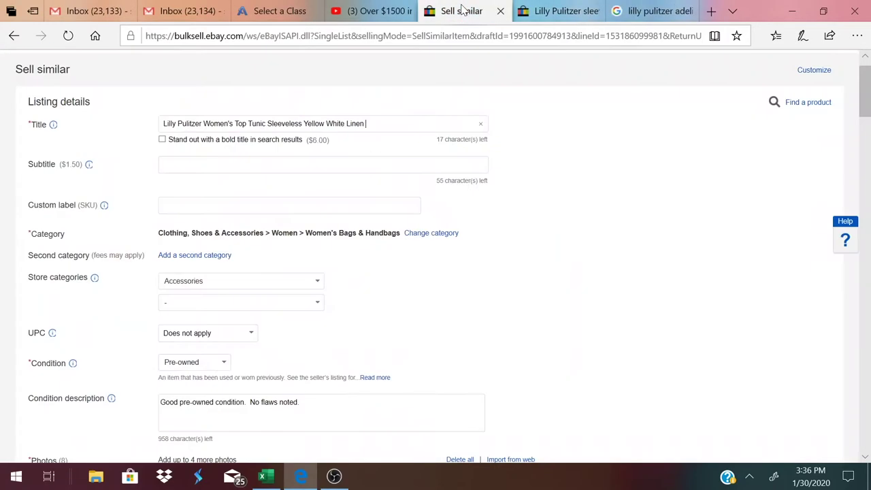
pyautogui.click(545, 11)
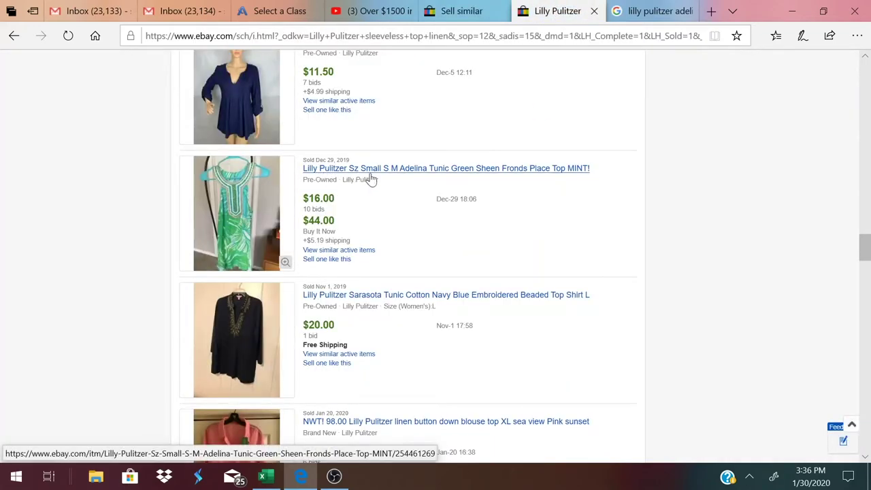
pyautogui.click(466, 13)
# Check the size-tag photo and add '6 Small' after 'Top' in the title.
pyautogui.scroll(-5, 468, 274)
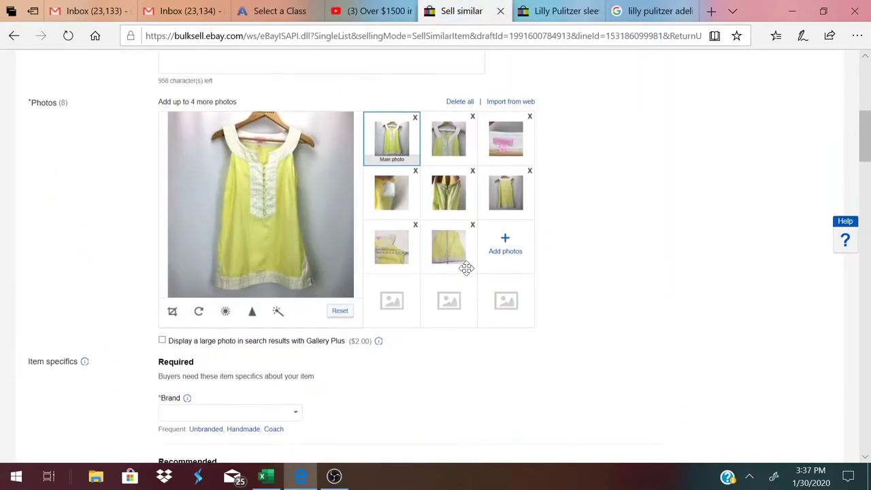
pyautogui.click(519, 144)
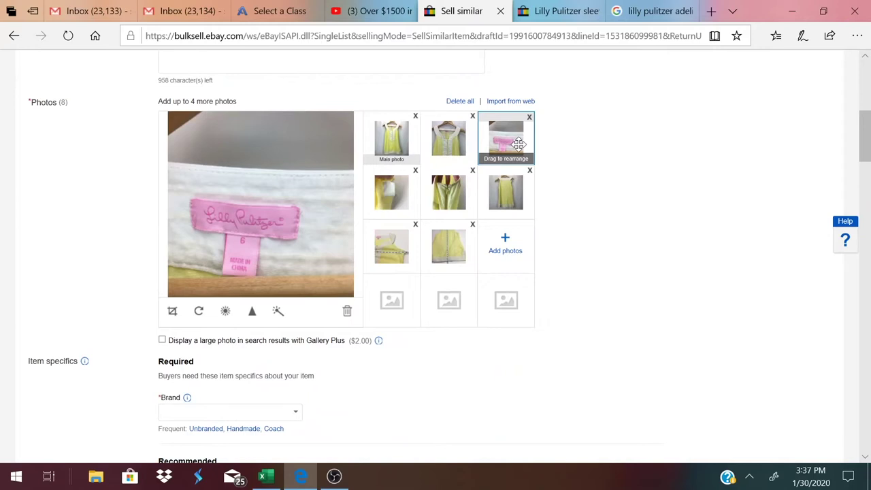
pyautogui.scroll(6, 519, 146)
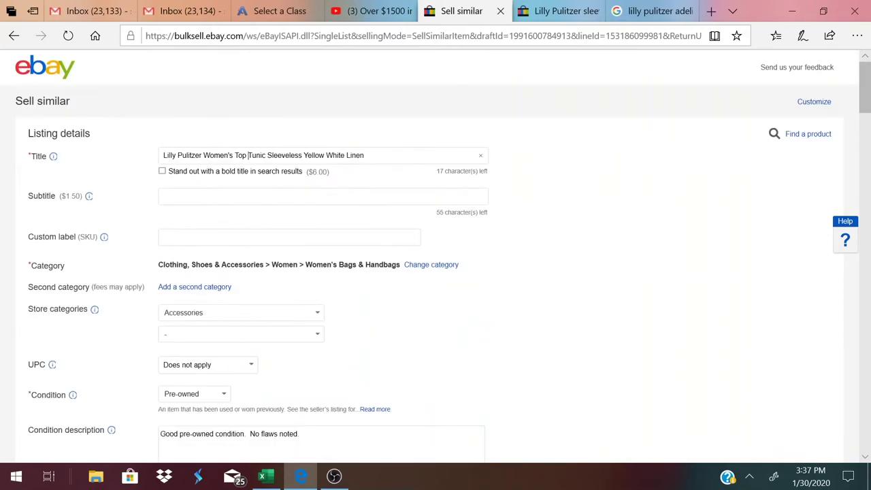
pyautogui.write('6 Small')
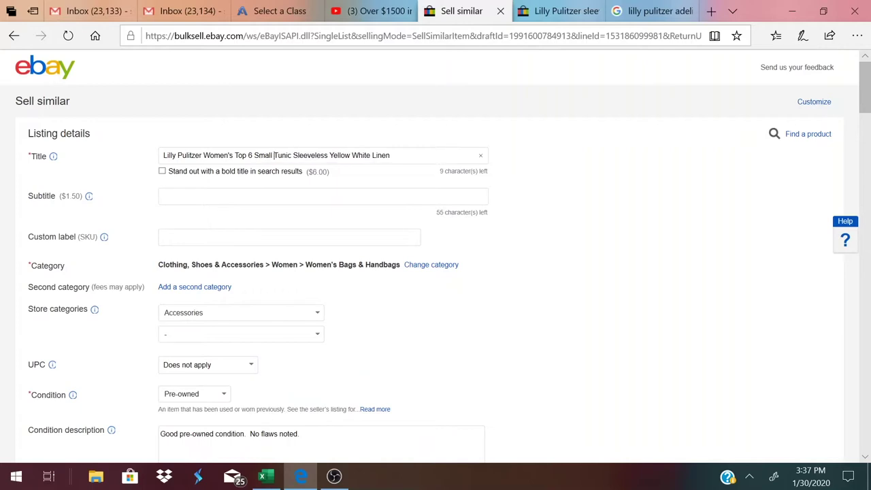
pyautogui.scroll(-1, 502, 257)
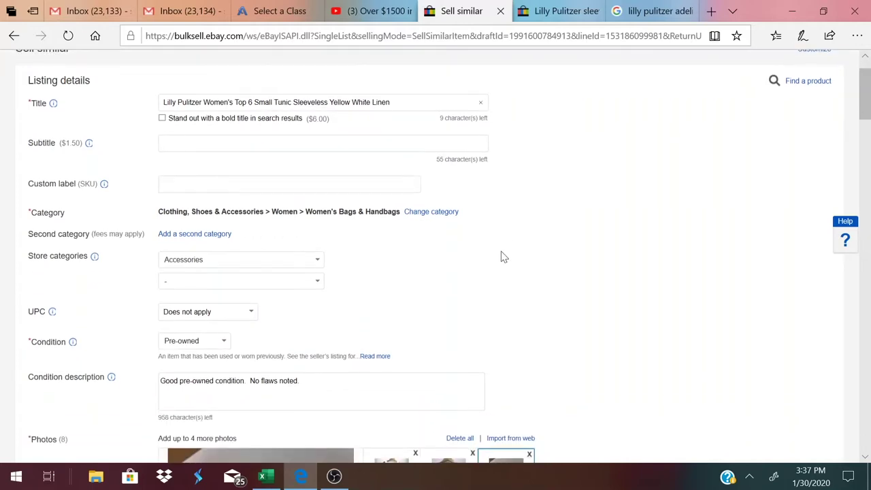
pyautogui.click(548, 11)
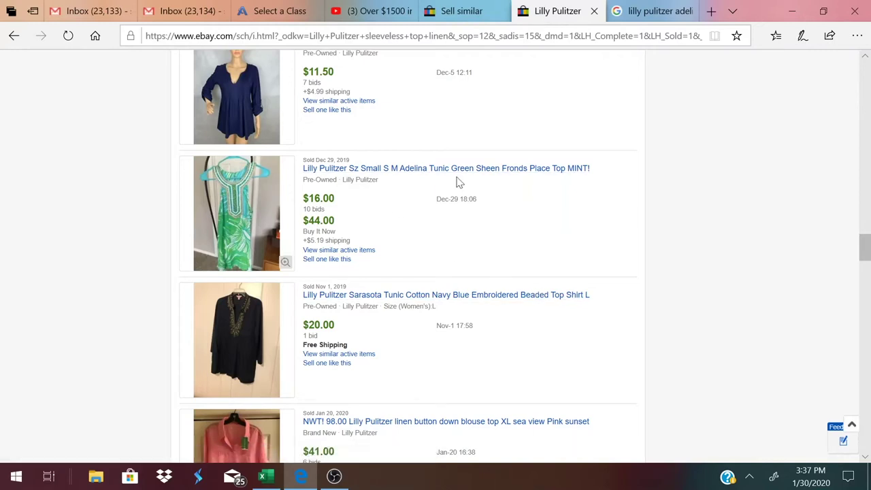
# Scroll through the sold Lilly Pulitzer tops to compare their selling prices.
pyautogui.scroll(-10, 458, 182)
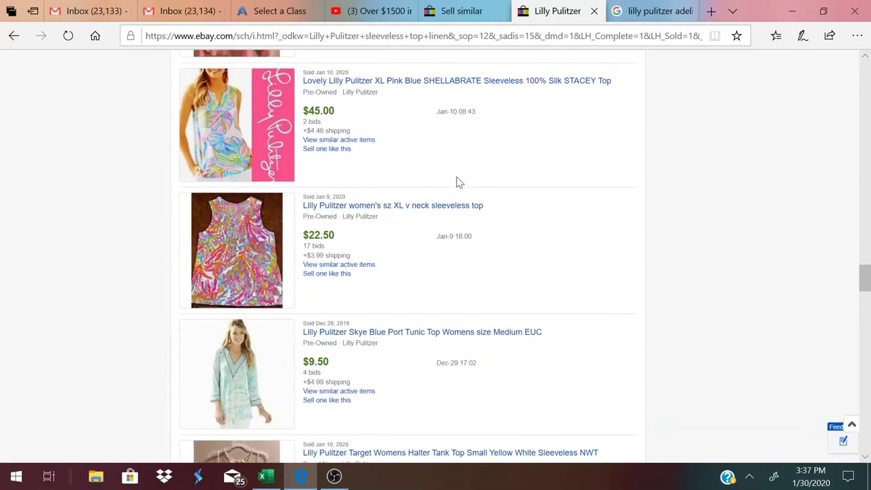
pyautogui.scroll(-5, 458, 182)
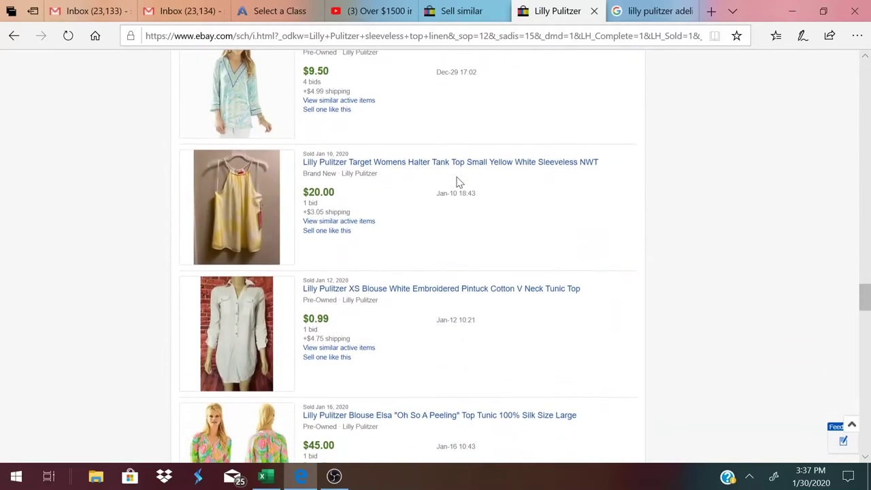
pyautogui.scroll(-5, 458, 181)
pyautogui.scroll(-3, 457, 182)
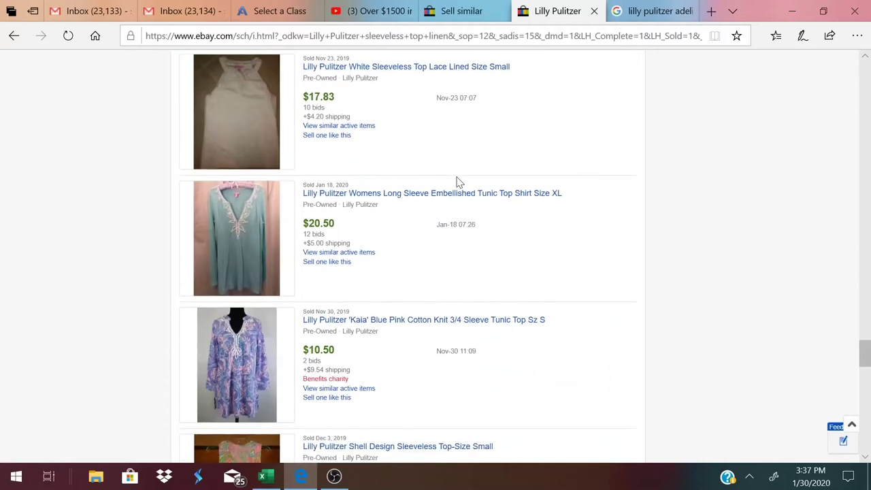
pyautogui.scroll(-5, 457, 182)
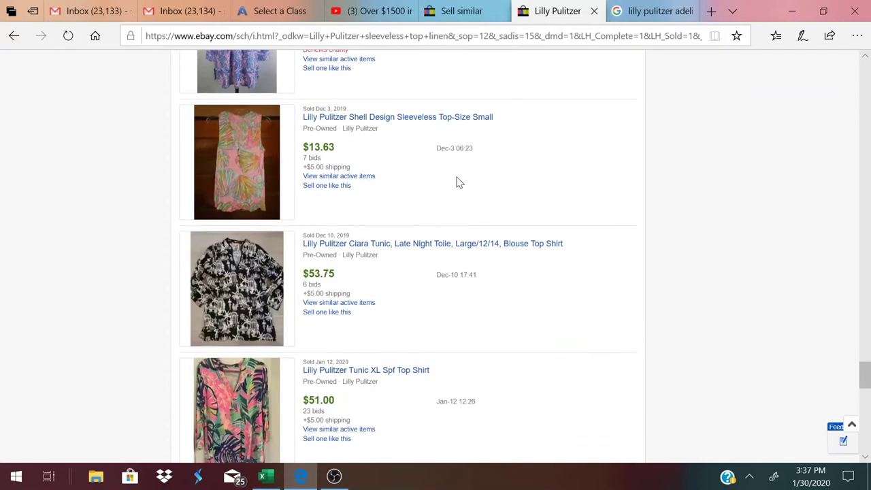
pyautogui.scroll(-1, 458, 181)
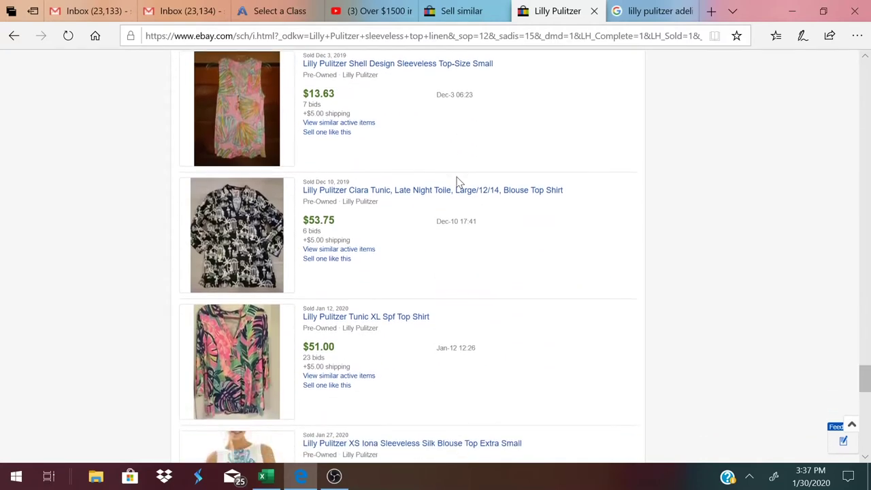
pyautogui.scroll(-1, 457, 182)
pyautogui.scroll(-6, 458, 181)
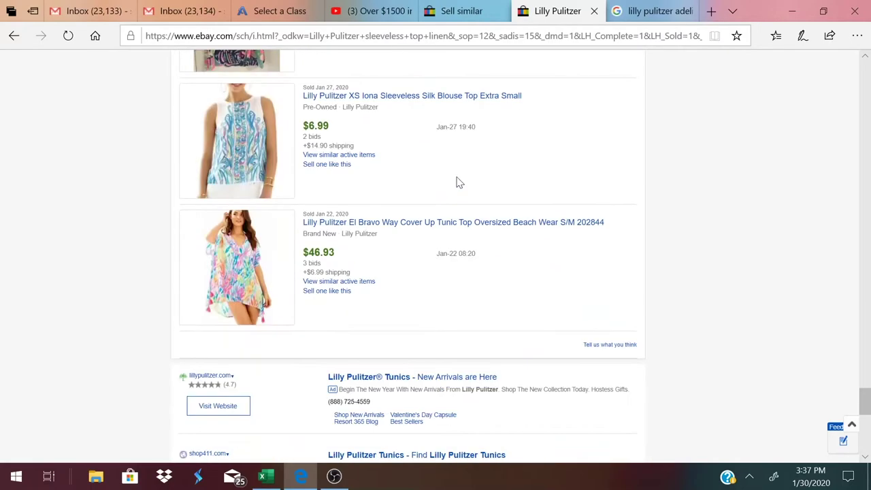
pyautogui.scroll(20, 458, 181)
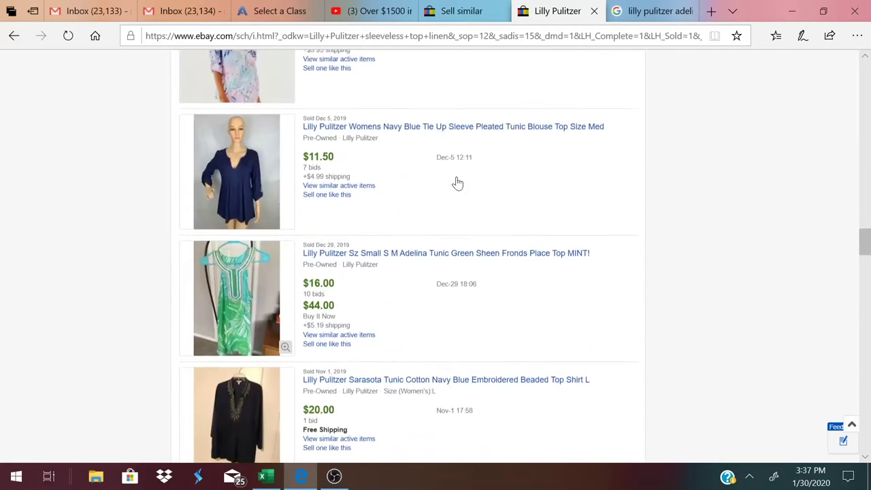
pyautogui.scroll(15, 457, 182)
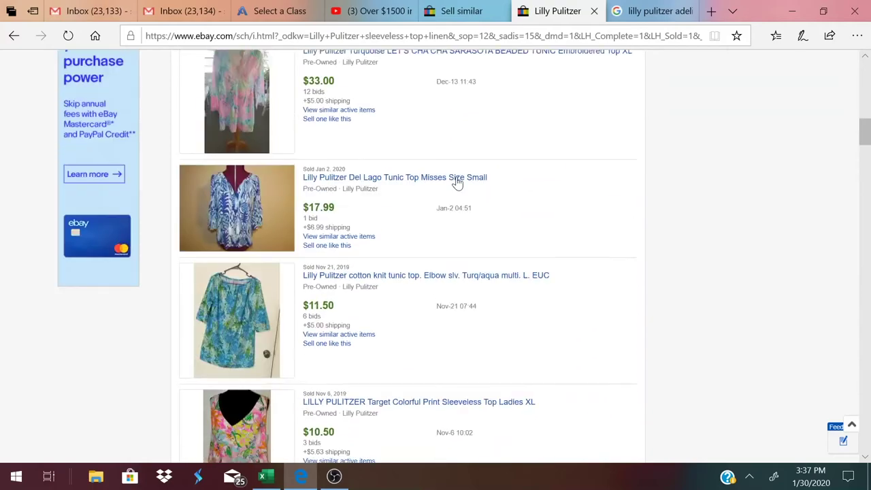
pyautogui.scroll(-10, 457, 183)
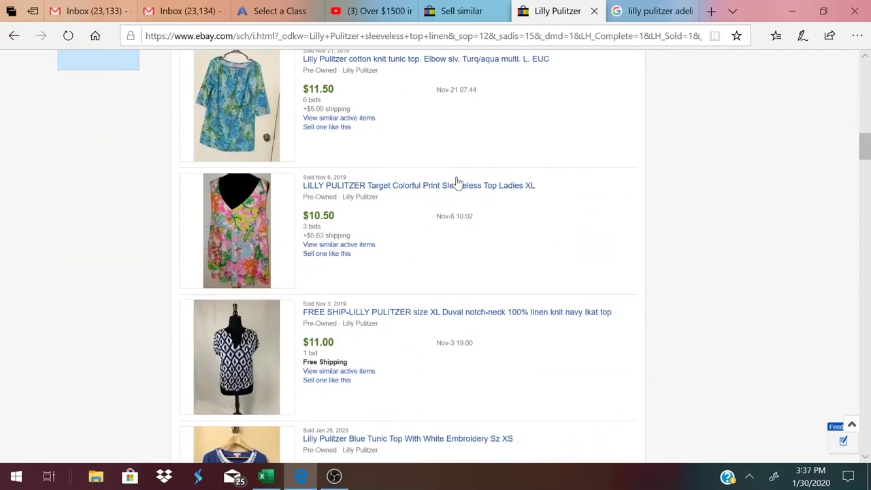
pyautogui.scroll(-3, 457, 183)
pyautogui.scroll(2, 458, 182)
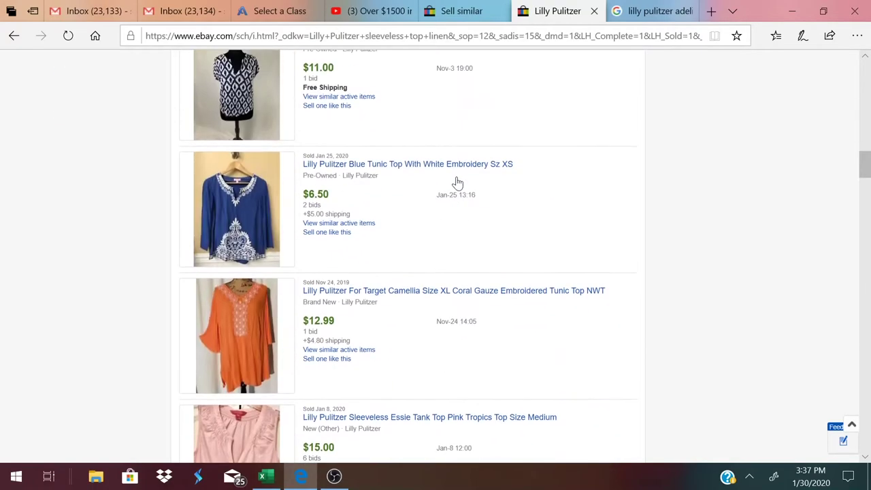
pyautogui.scroll(-5, 457, 181)
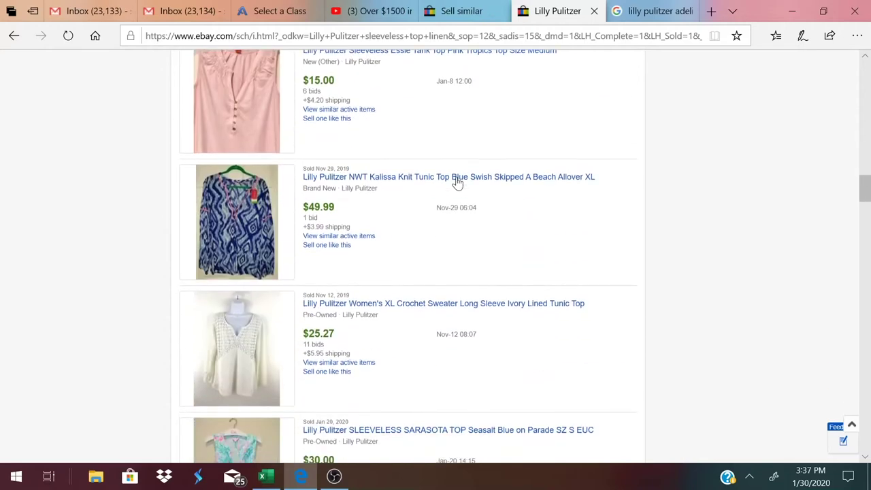
pyautogui.scroll(1, 570, 241)
pyautogui.scroll(-2, 570, 241)
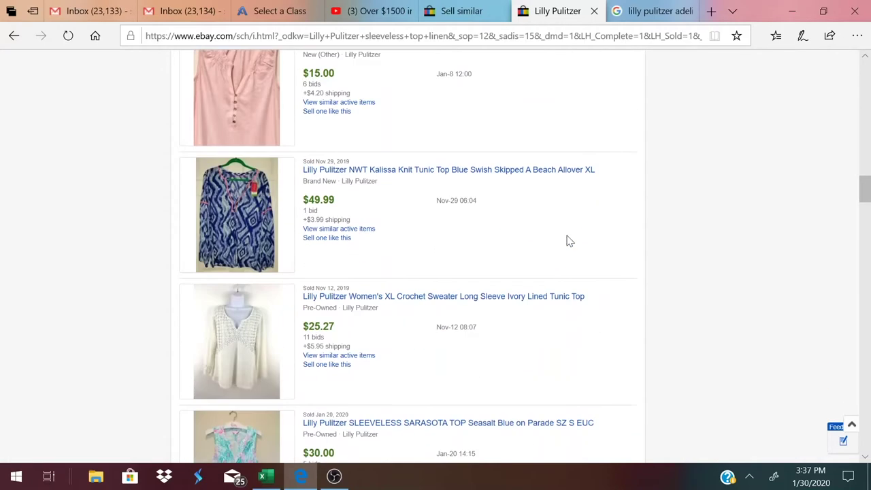
pyautogui.scroll(-2, 570, 241)
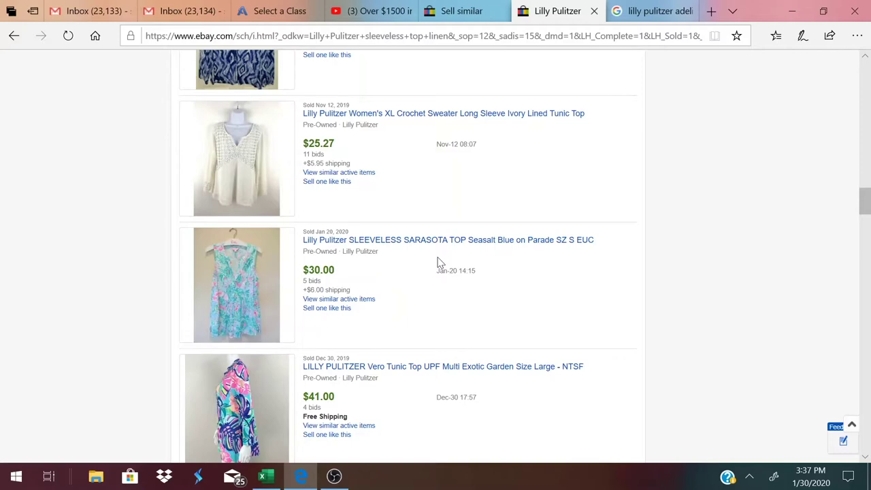
pyautogui.scroll(-2, 613, 272)
# Preview the second listing photo and recheck the sold Lilly Pulitzer listings.
pyautogui.click(458, 10)
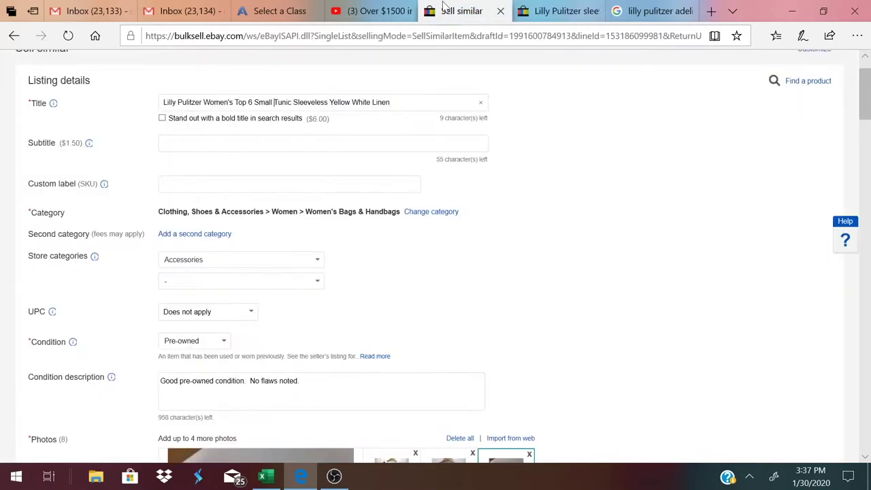
pyautogui.scroll(-4, 504, 326)
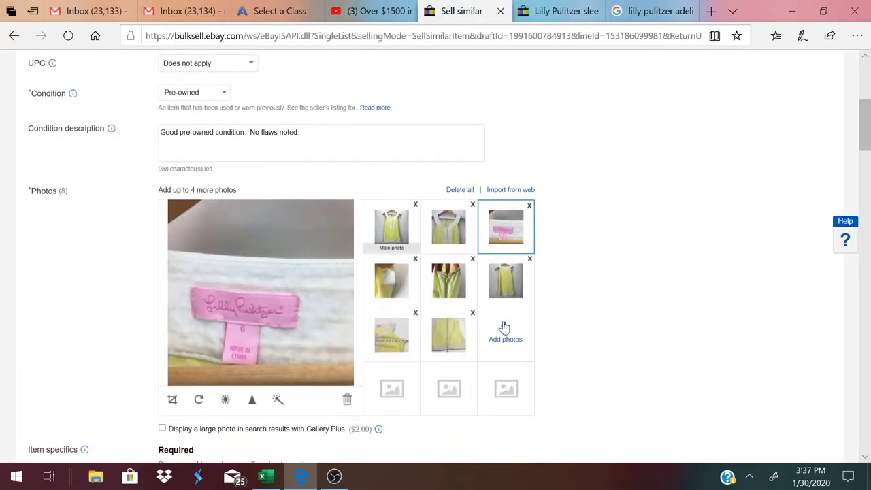
pyautogui.click(440, 227)
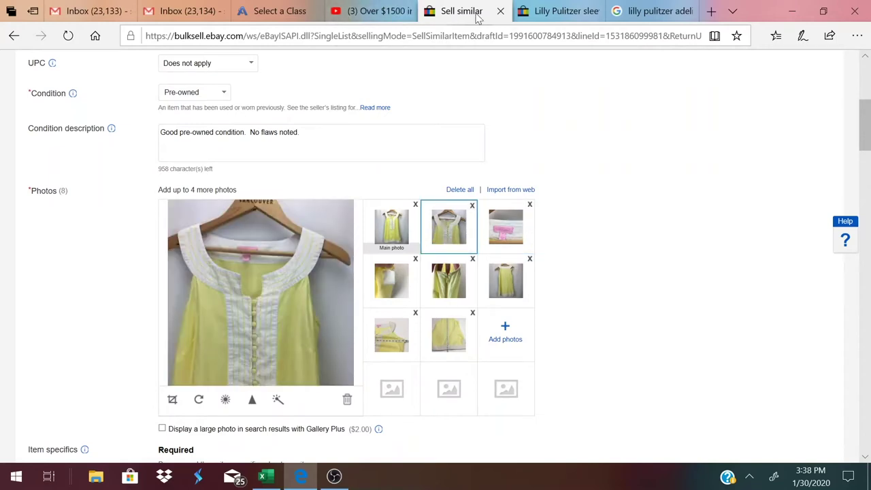
pyautogui.moveTo(540, 23)
pyautogui.moveTo(277, 11)
pyautogui.click(545, 13)
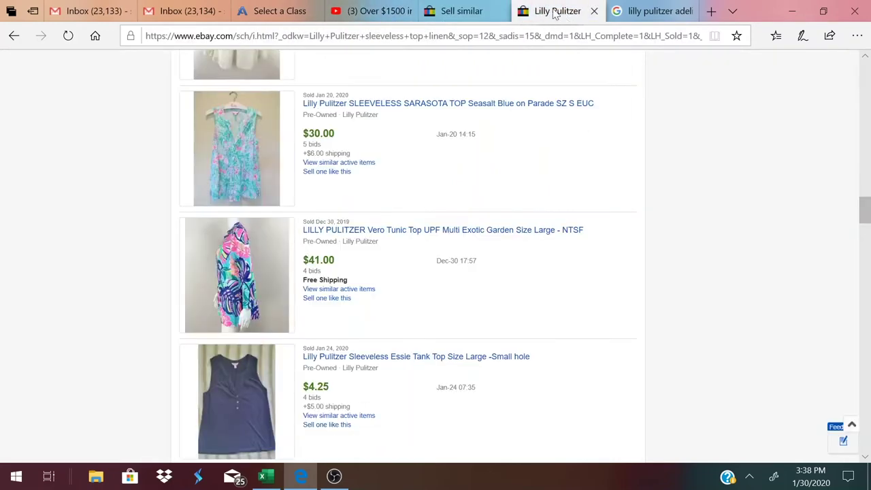
pyautogui.click(480, 13)
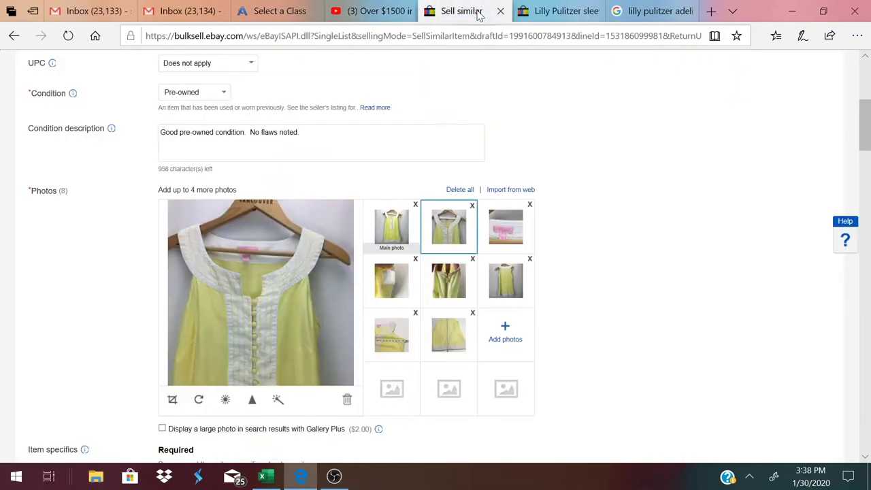
pyautogui.scroll(5, 436, 272)
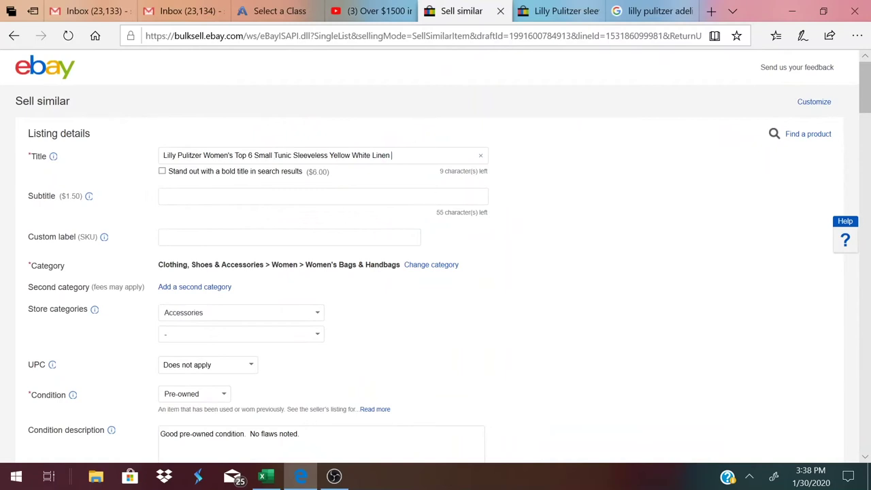
# Append 'Boat Neck' to the title after 'Linen' and rework the size word 'Small' to fit.
pyautogui.write('Boat NEck')
pyautogui.press('BackSpace')
pyautogui.press('BackSpace')
pyautogui.press('BackSpace')
pyautogui.press('BackSpace')
pyautogui.write('Neck')
pyautogui.tripleClick(412, 158)
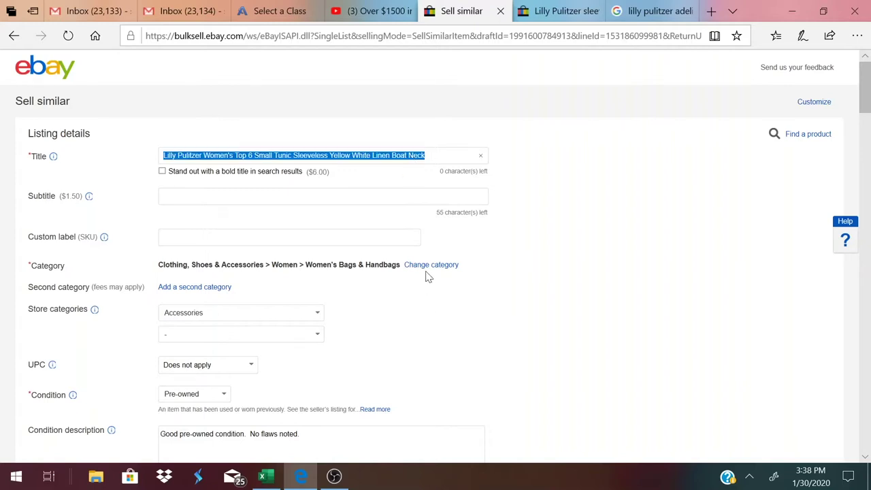
pyautogui.click(288, 151)
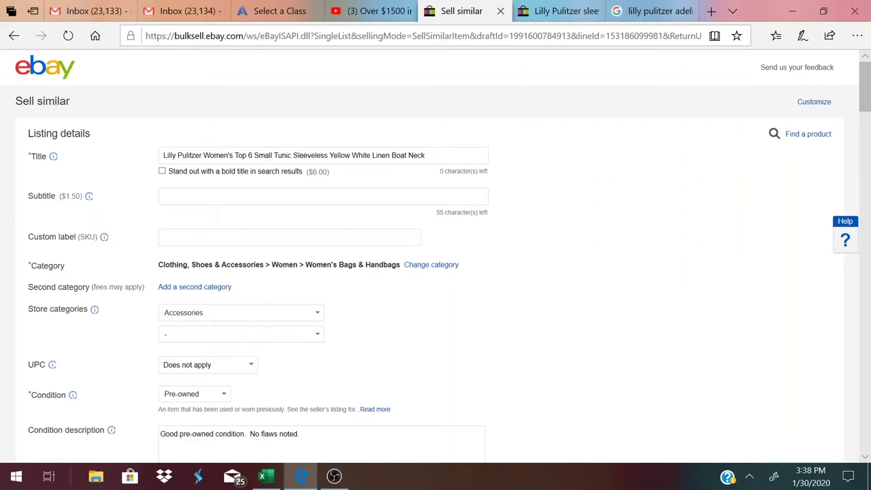
pyautogui.moveTo(274, 156); pyautogui.dragTo(258, 155)
pyautogui.press('BackSpace')
pyautogui.write('S')
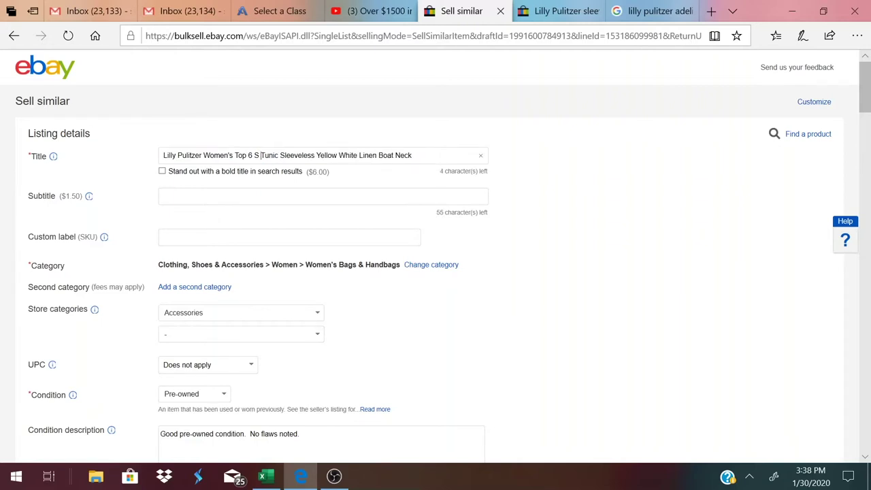
pyautogui.write('mall')
# Switch to the suggested Clothing, Shoes & Accessories > Women > Women's Clothing > Tops category.
pyautogui.click(429, 267)
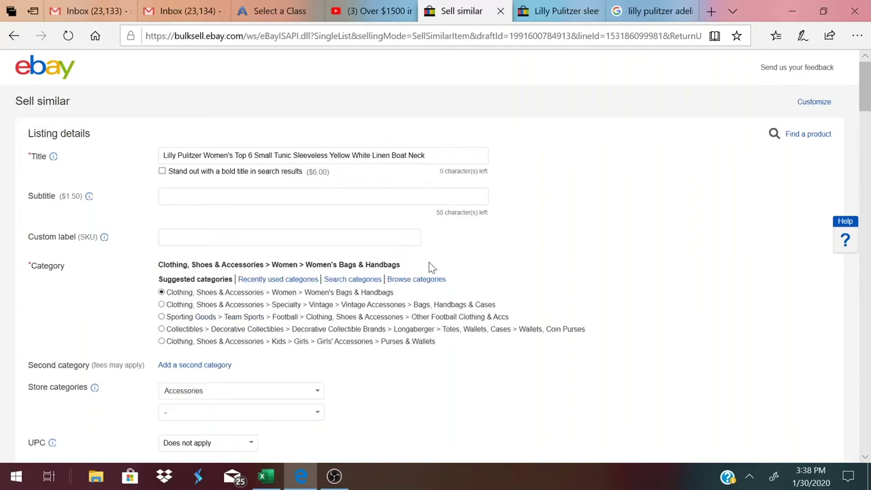
pyautogui.click(162, 293)
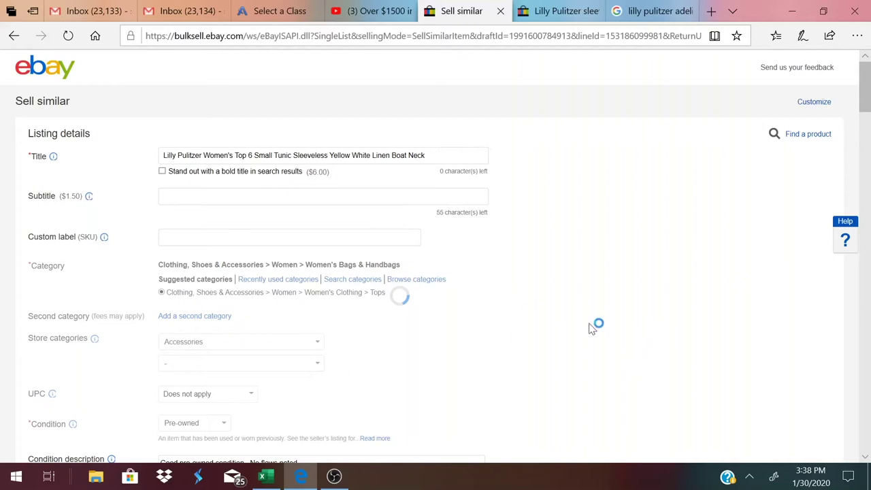
pyautogui.scroll(-3, 591, 328)
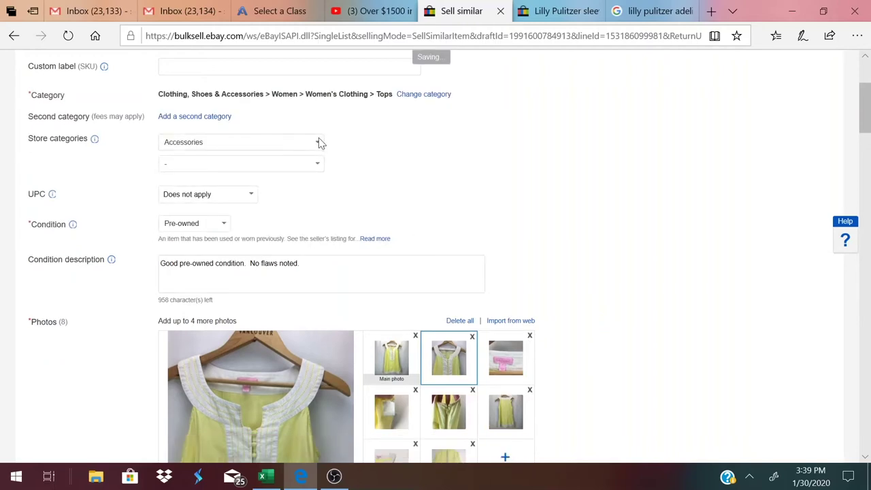
# Choose the Women's > Tops & Blouses store category and scroll down to item specifics.
pyautogui.click(320, 143)
pyautogui.scroll(-10, 259, 306)
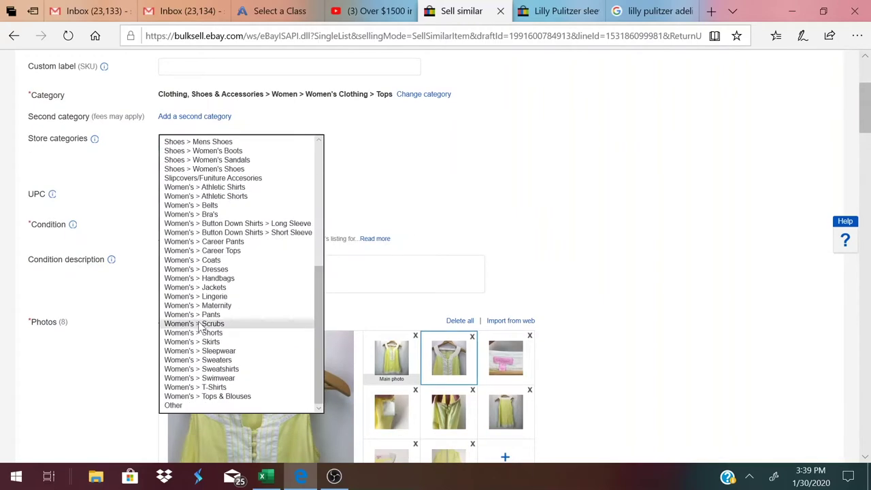
pyautogui.click(225, 396)
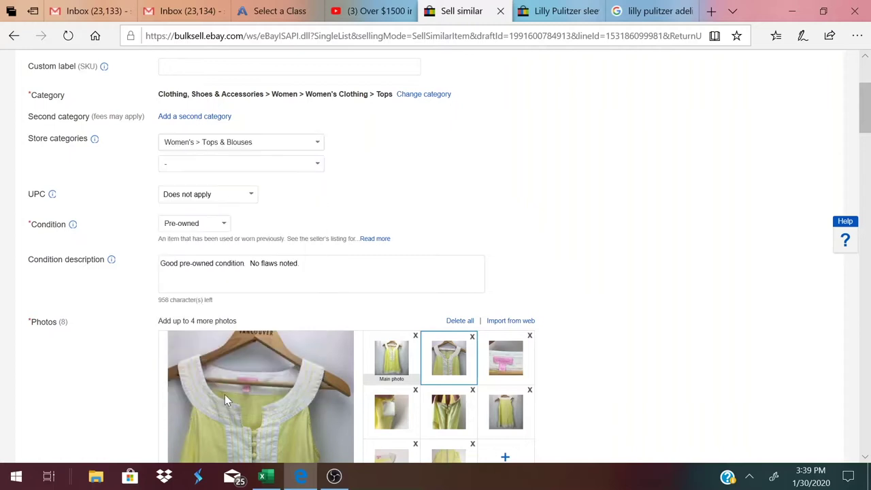
pyautogui.scroll(-3, 502, 249)
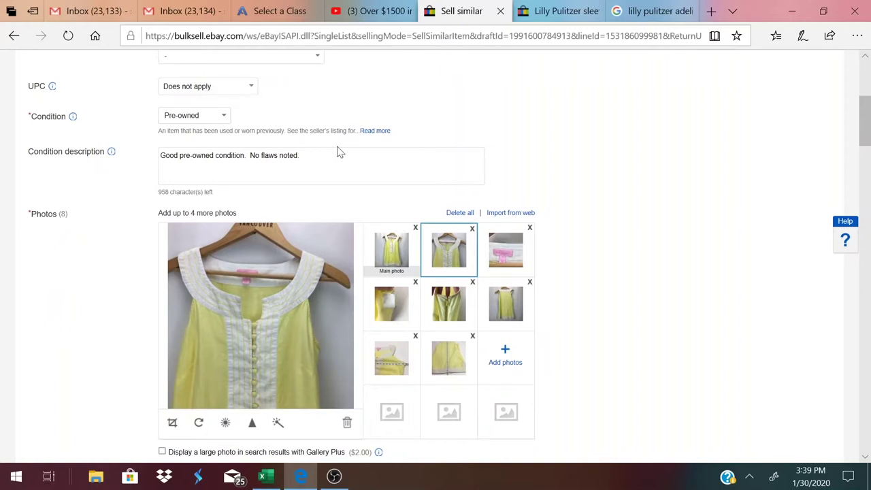
pyautogui.scroll(-1, 336, 152)
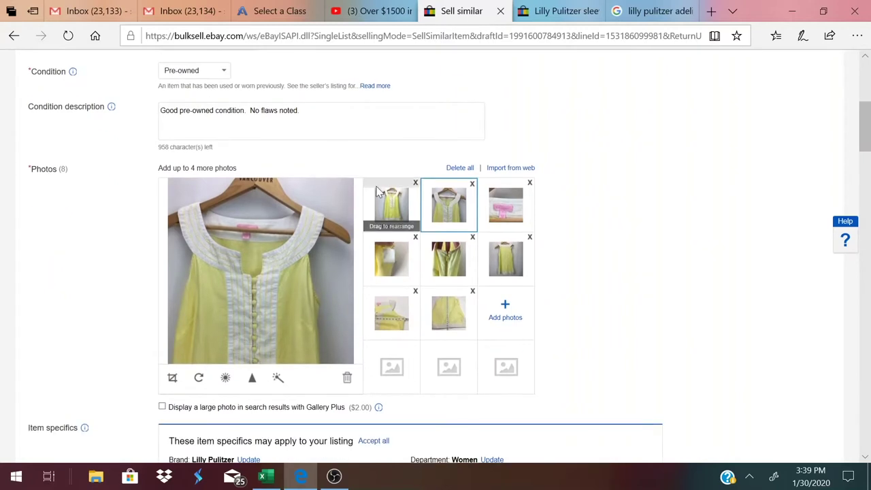
pyautogui.scroll(-3, 507, 208)
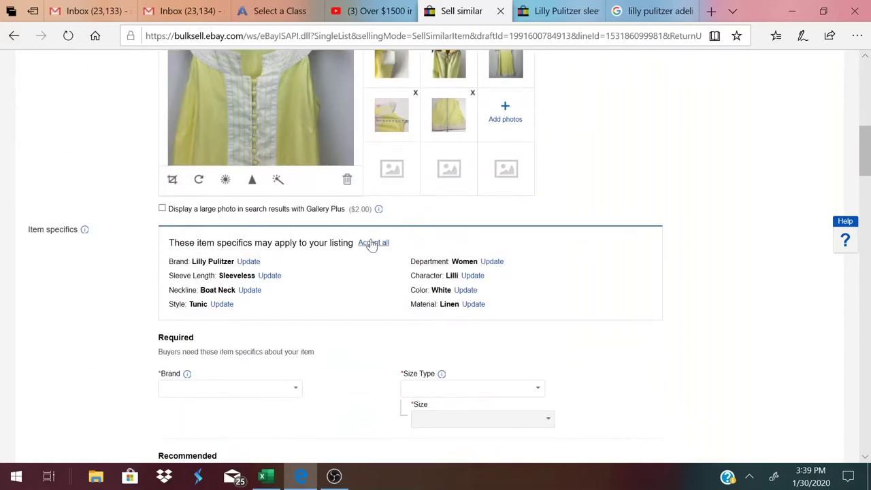
# Apply the suggested item specifics, then set size type Regular and size 6.
pyautogui.click(371, 243)
pyautogui.scroll(-2, 617, 243)
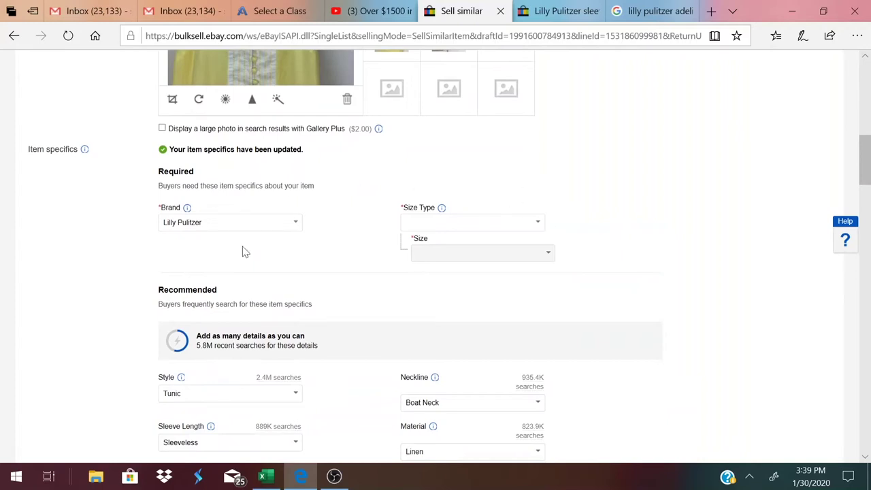
pyautogui.click(542, 225)
pyautogui.click(436, 313)
pyautogui.click(548, 232)
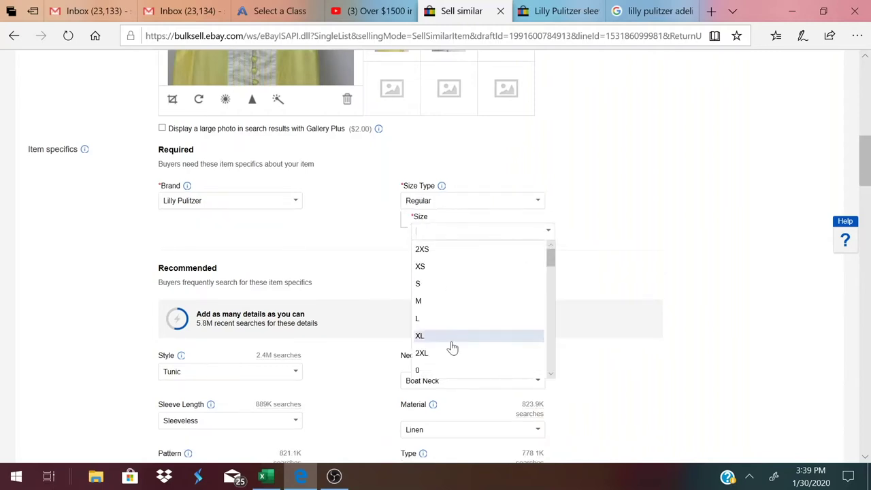
pyautogui.scroll(-3, 452, 334)
pyautogui.click(418, 334)
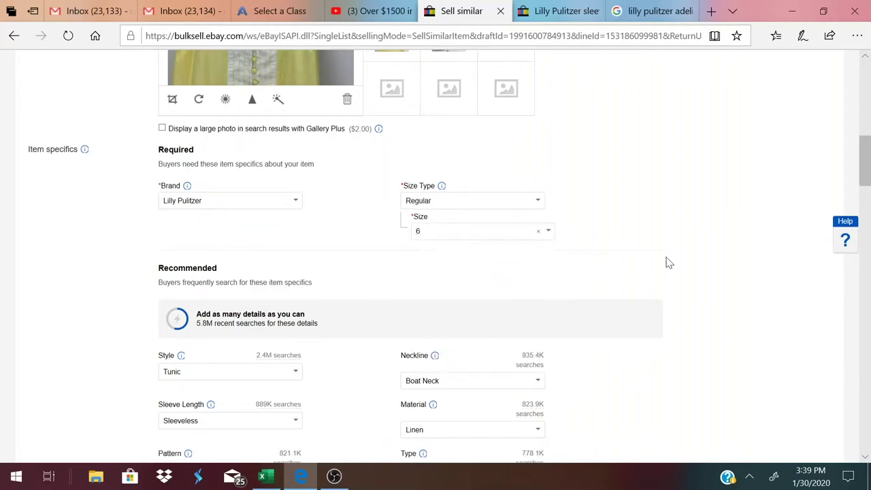
# Replace the White colour item specific with Yellow.
pyautogui.scroll(-2, 667, 262)
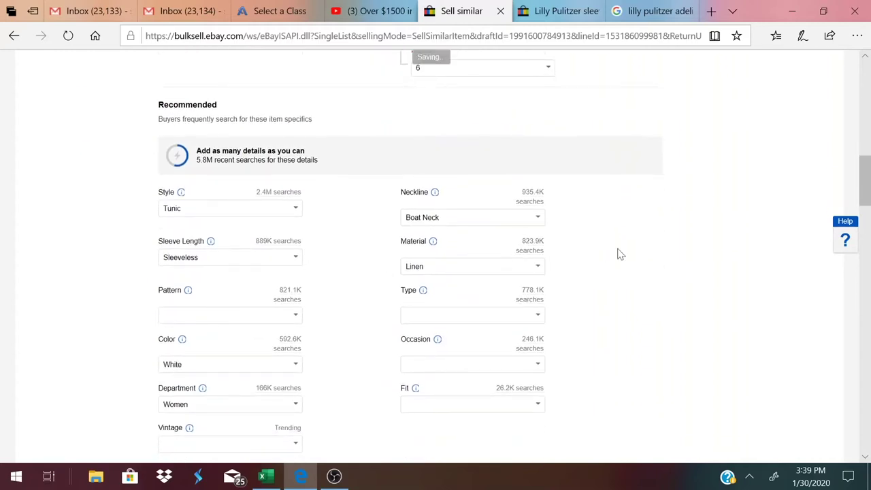
pyautogui.scroll(-1, 739, 275)
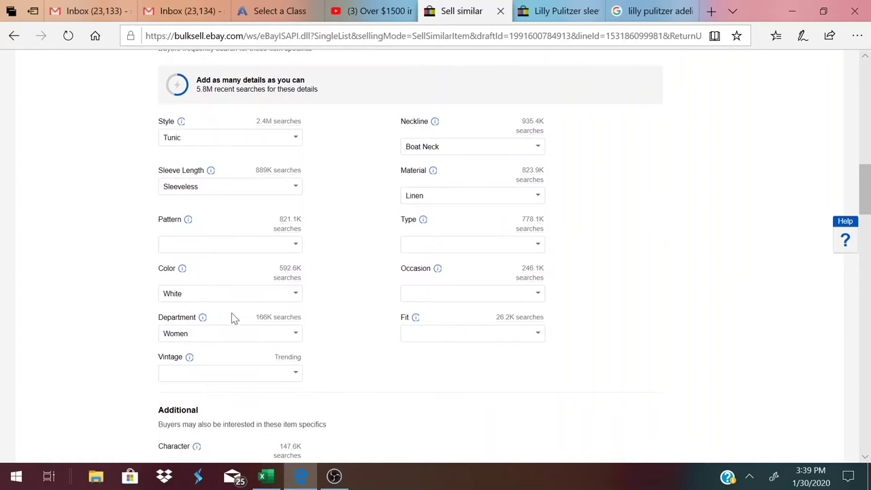
pyautogui.press('Tab')
pyautogui.write('Yell')
pyautogui.click(178, 312)
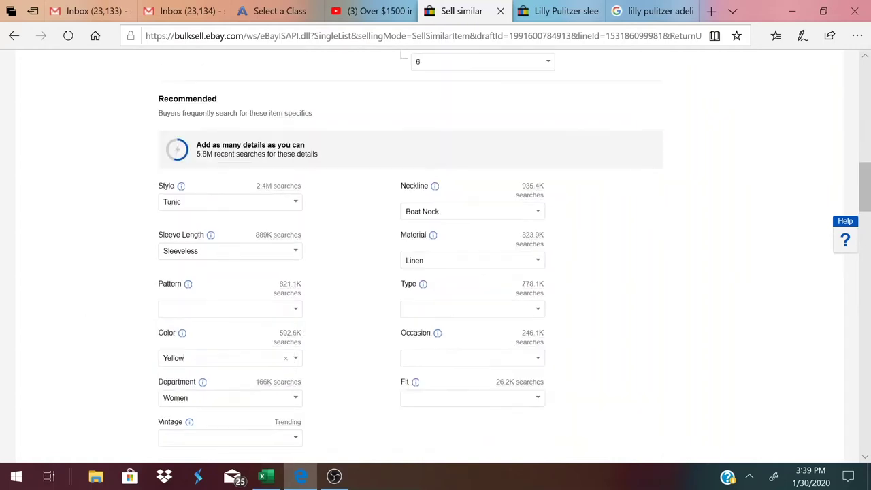
pyautogui.scroll(-6, 705, 332)
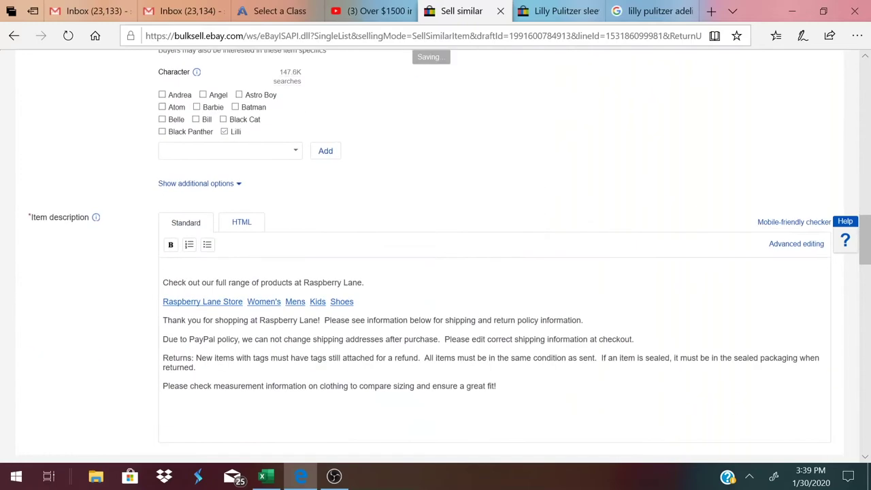
pyautogui.scroll(15, 218, 286)
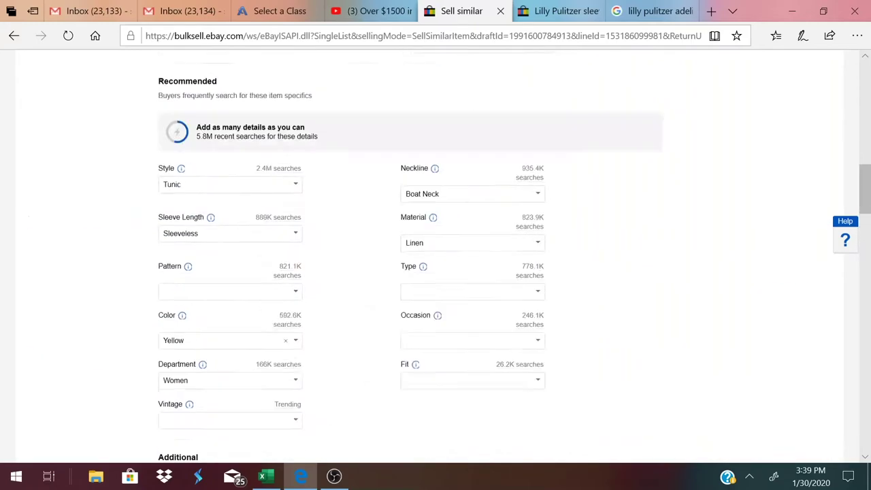
# Copy the full listing title text.
pyautogui.click(320, 156)
pyautogui.tripleClick(197, 156)
pyautogui.hotkey('ctrl', 'c')
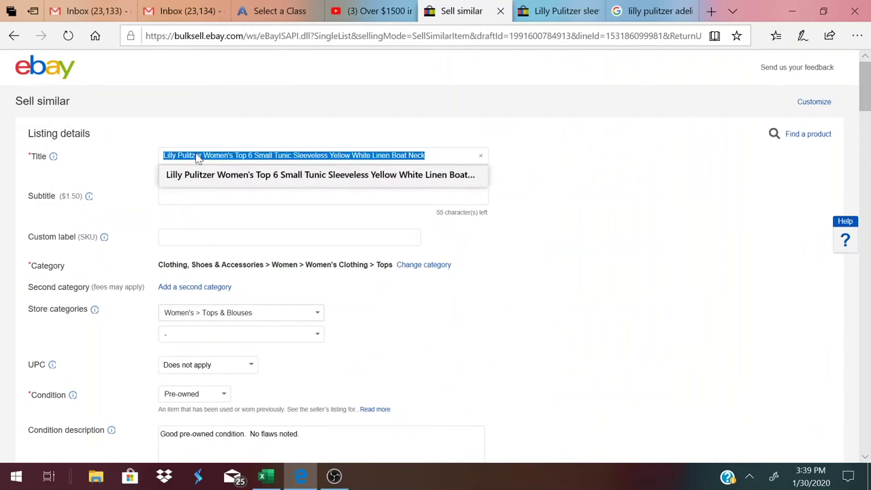
pyautogui.click(577, 224)
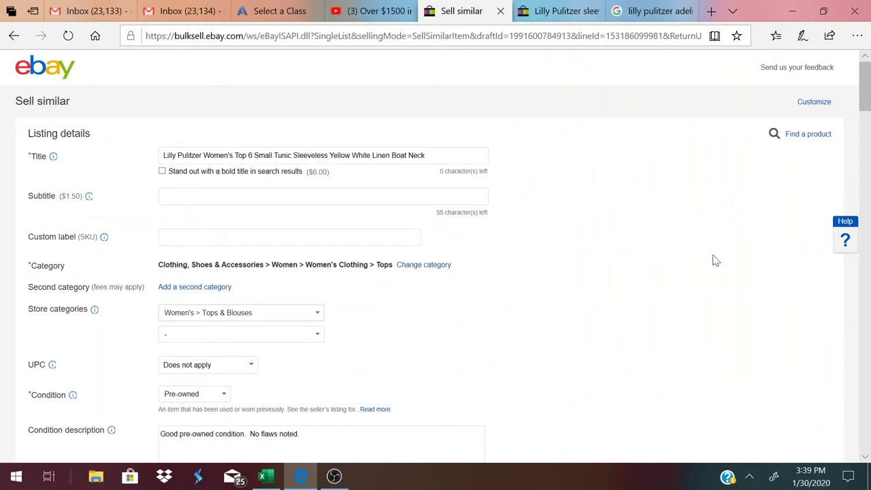
pyautogui.scroll(-15, 716, 260)
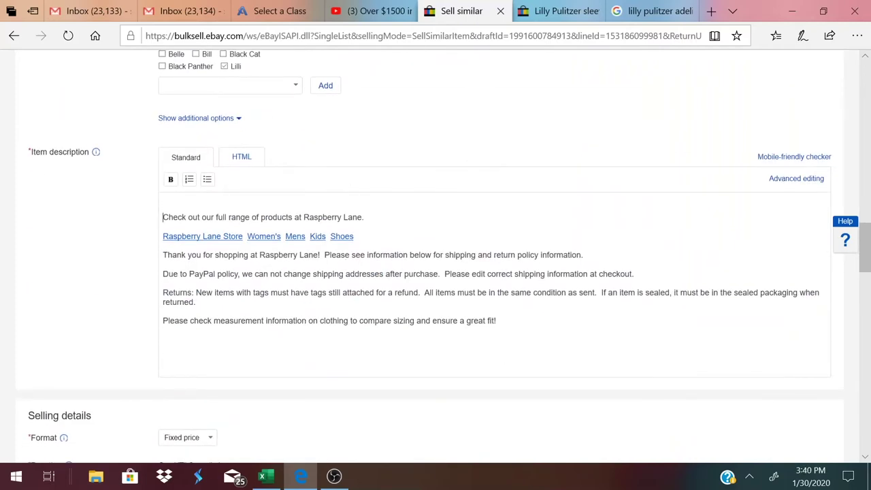
# Paste the title atop the description and add 'Excellent condition, women's linen sleeveless tunic...' notes.
pyautogui.press('Return')
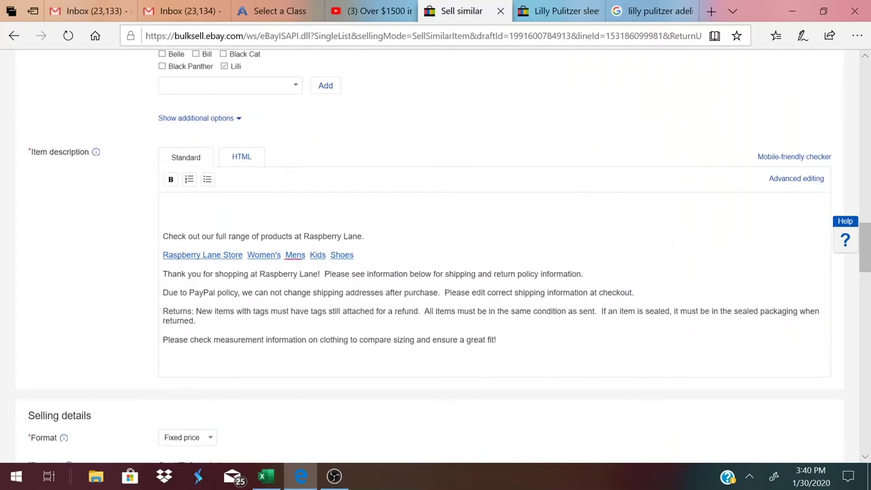
pyautogui.hotkey('ctrl', 'v')
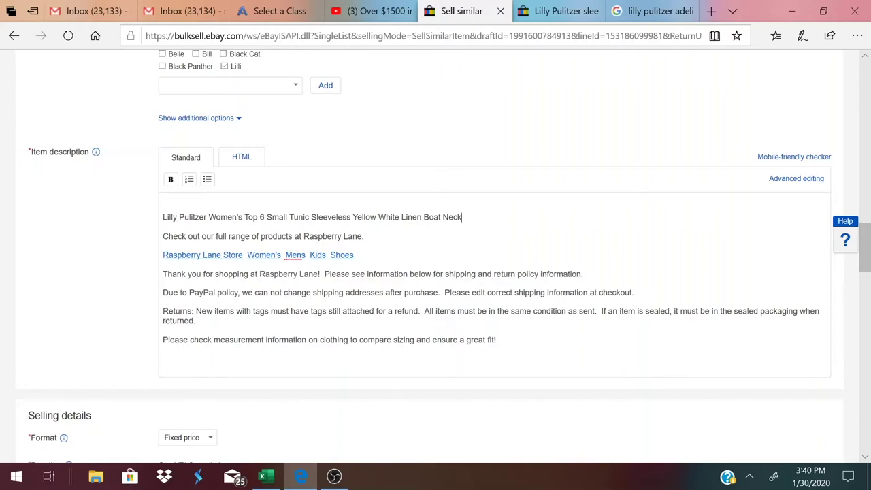
pyautogui.press('Return')
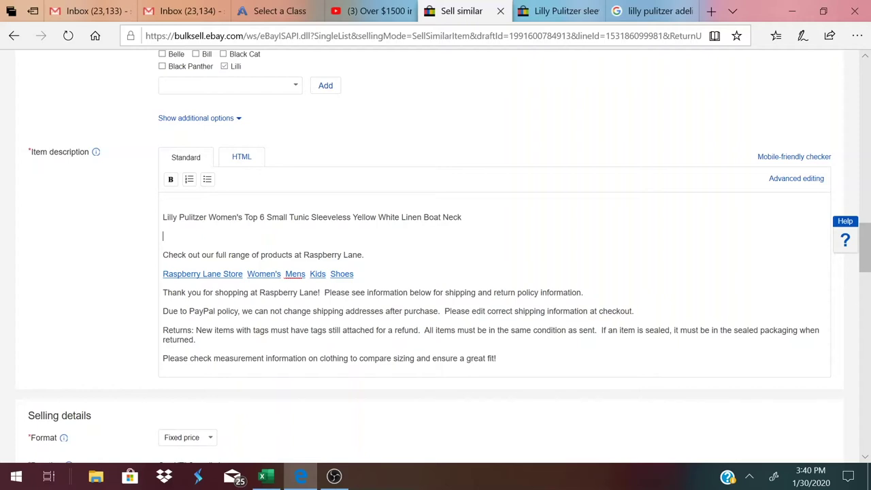
pyautogui.write("Excellent condition, women's ")
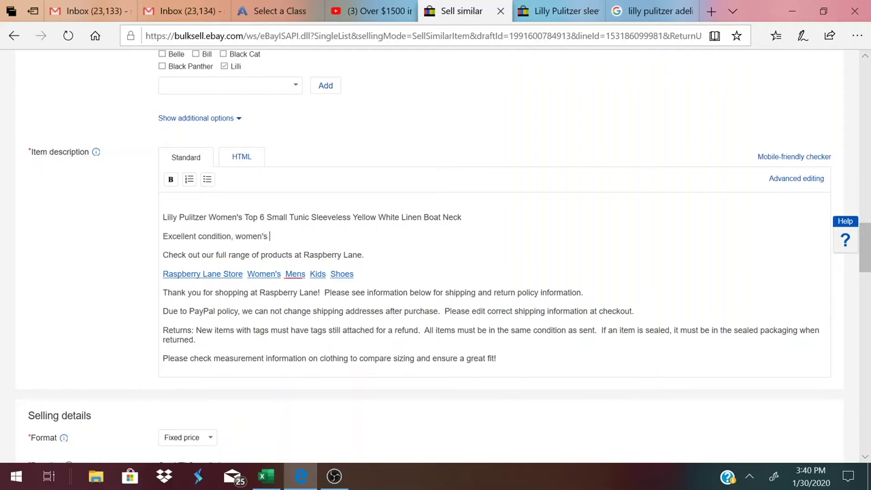
pyautogui.write('linen sleeveless tunic.  Front has ')
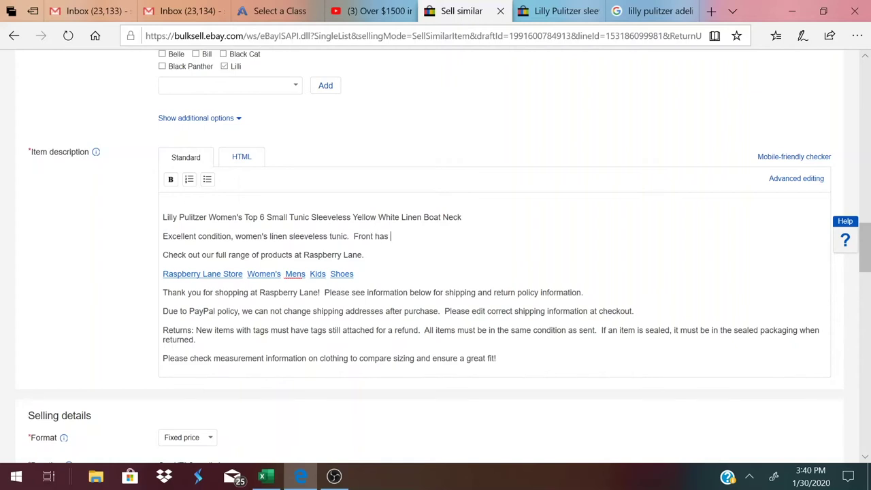
pyautogui.write('buttons.  Side zipper.  Size 6.  See armpit to armpit and neck')
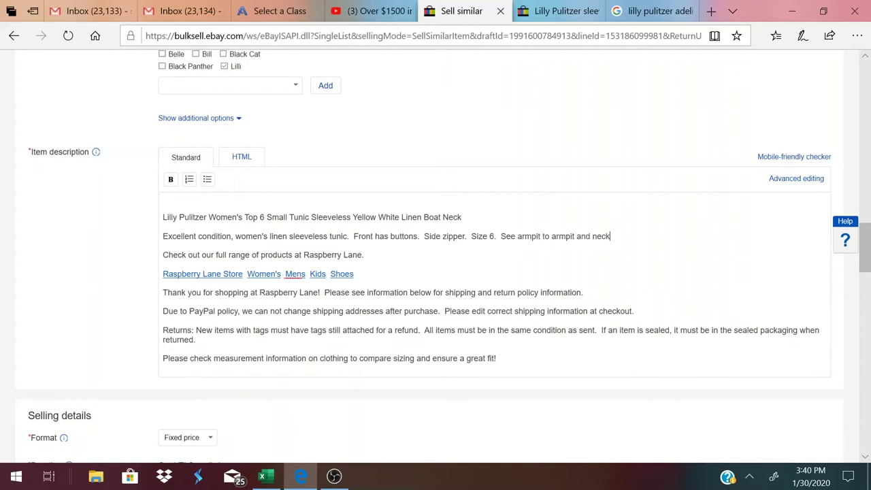
pyautogui.write(' to back hem measurements in the photos.')
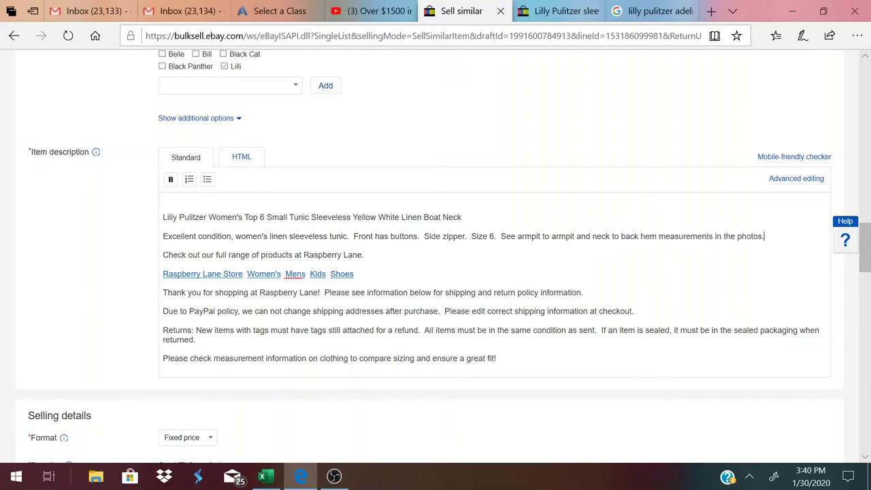
pyautogui.scroll(-1, 436, 259)
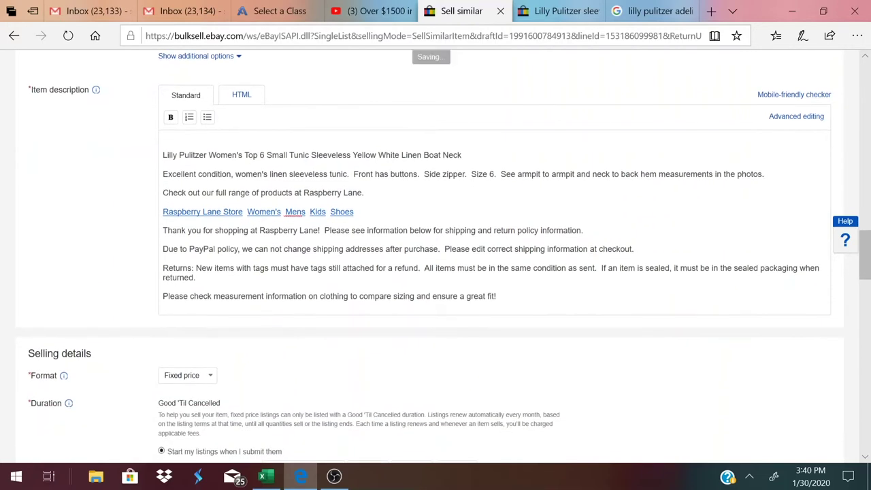
pyautogui.scroll(-1, 436, 259)
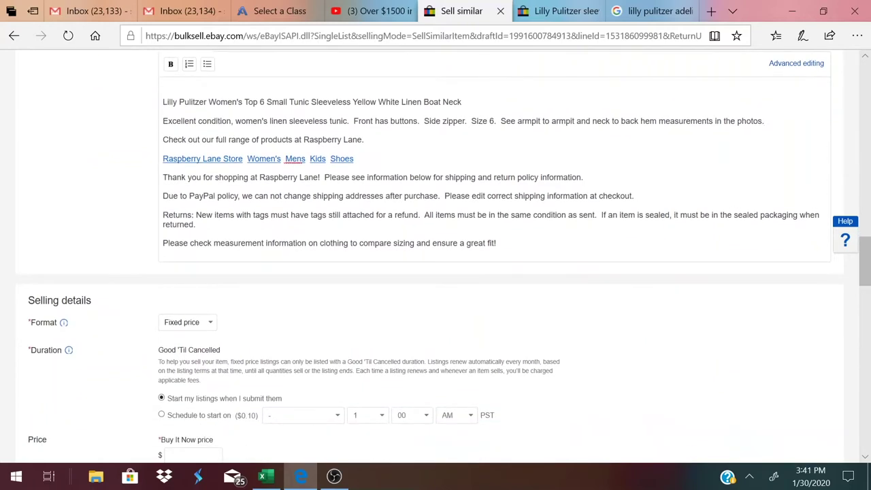
pyautogui.scroll(-1, 435, 259)
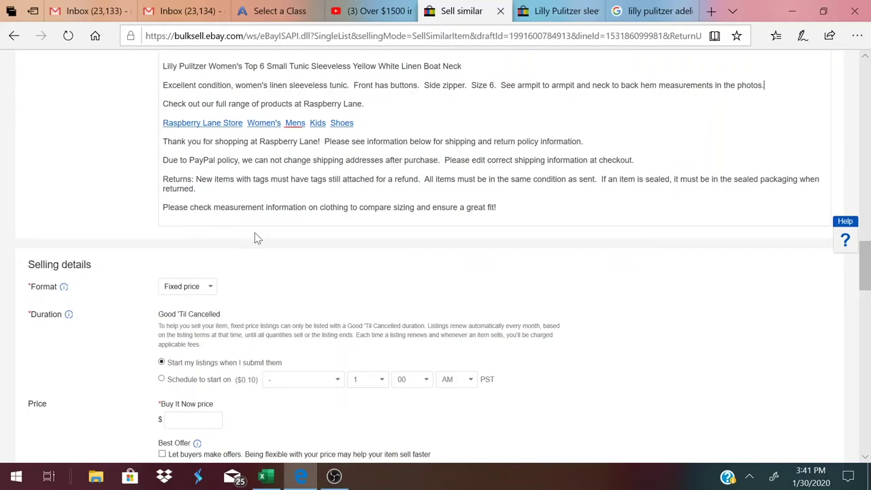
pyautogui.scroll(-1, 259, 237)
pyautogui.scroll(-2, 261, 239)
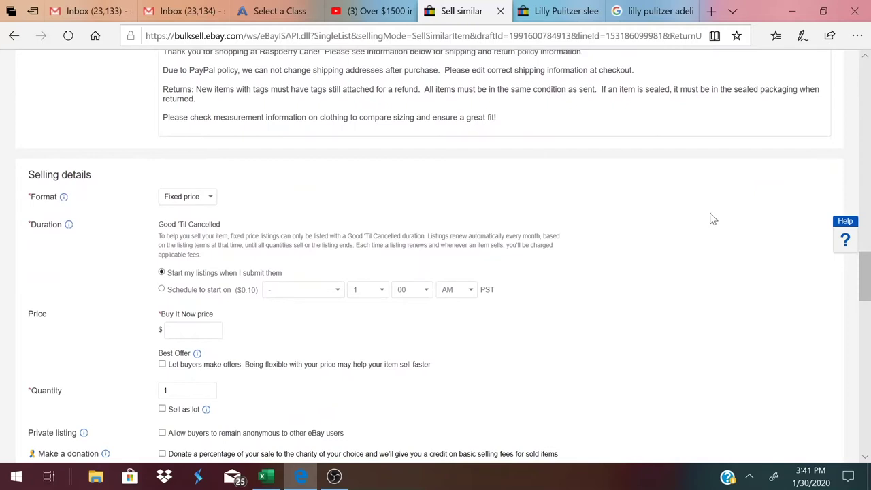
pyautogui.scroll(-1, 713, 219)
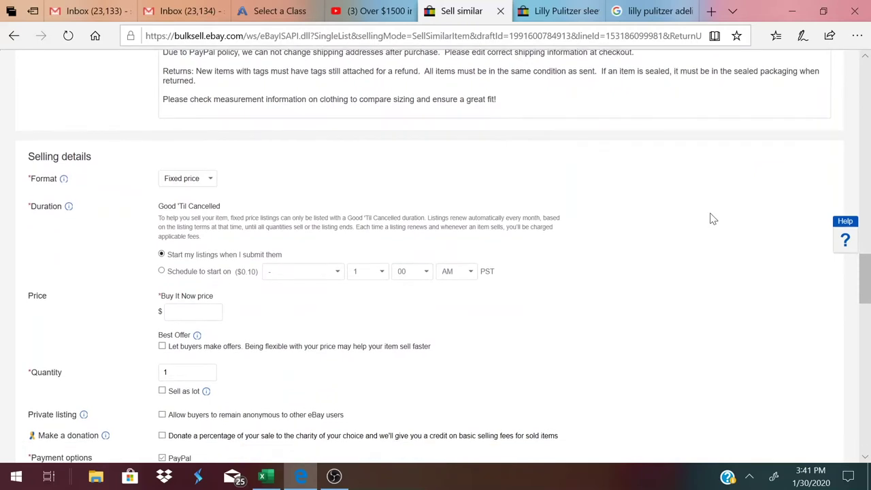
pyautogui.scroll(-2, 713, 218)
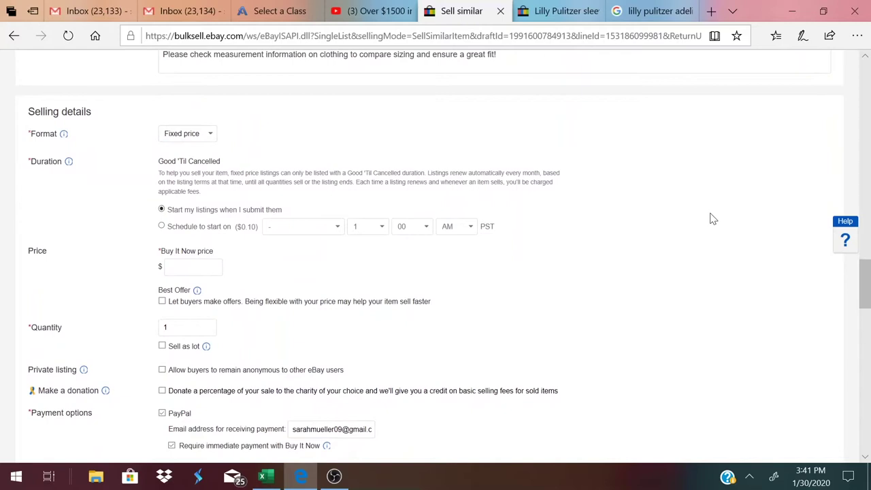
pyautogui.scroll(-3, 712, 219)
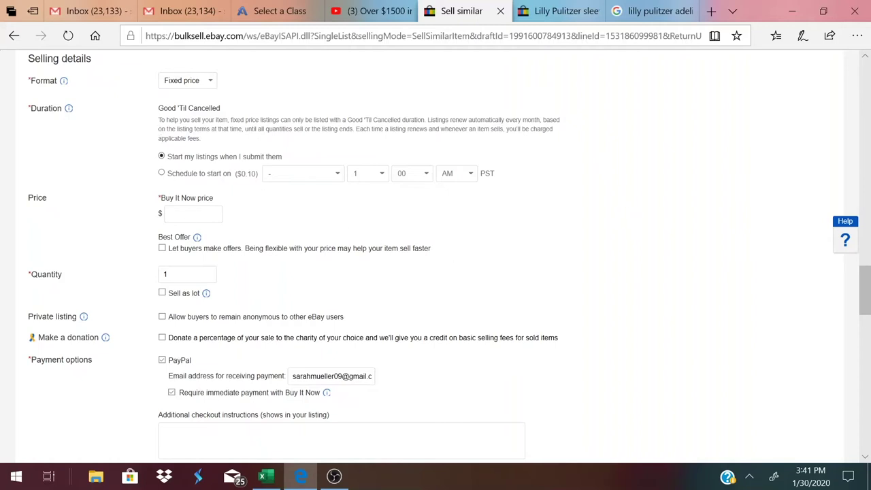
# Compare prices on the sold Lilly Pulitzer listings before setting the price.
pyautogui.click(170, 213)
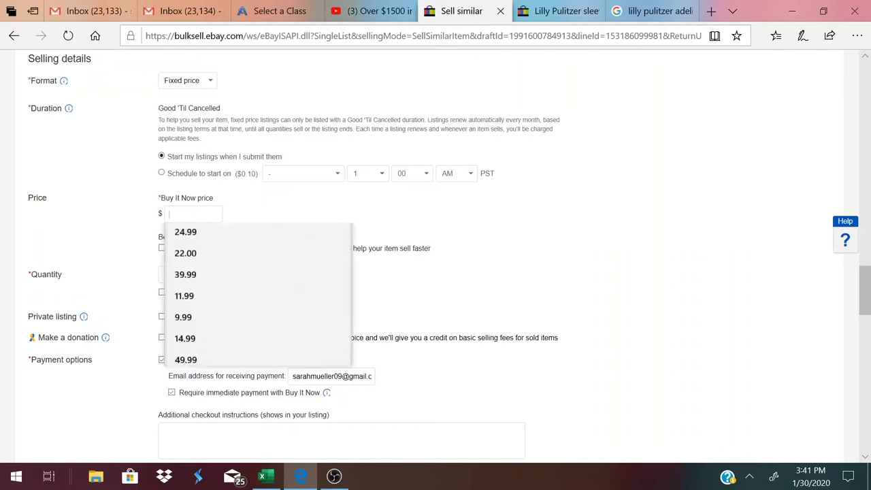
pyautogui.click(550, 11)
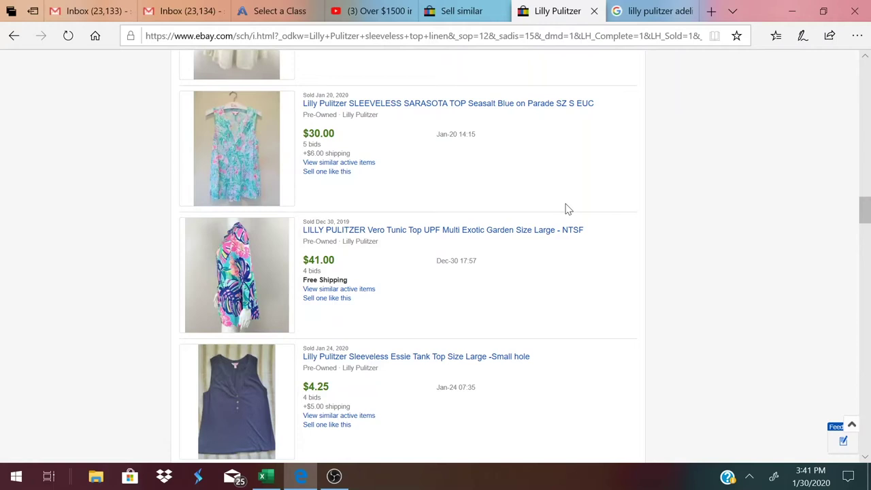
pyautogui.scroll(-3, 568, 209)
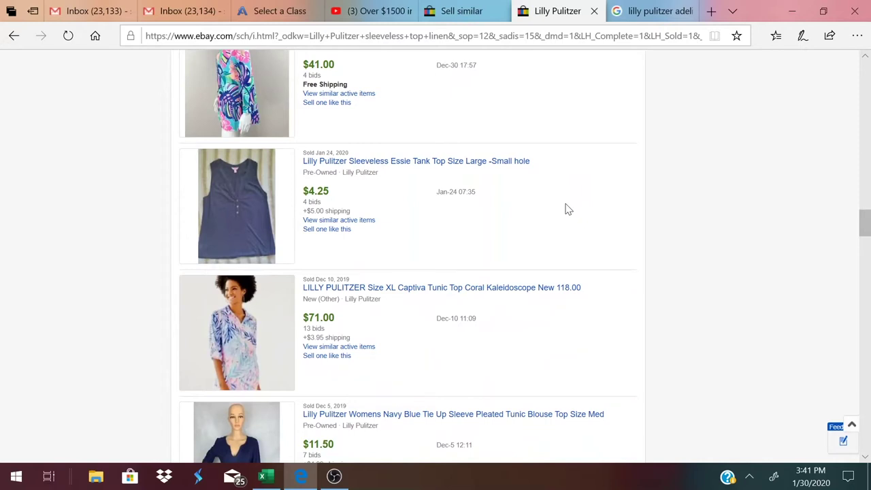
pyautogui.scroll(2, 568, 209)
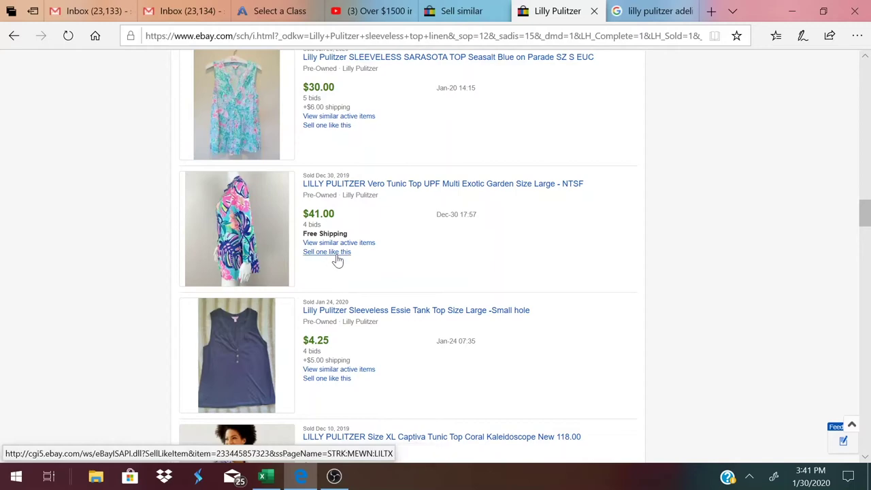
pyautogui.scroll(8, 338, 259)
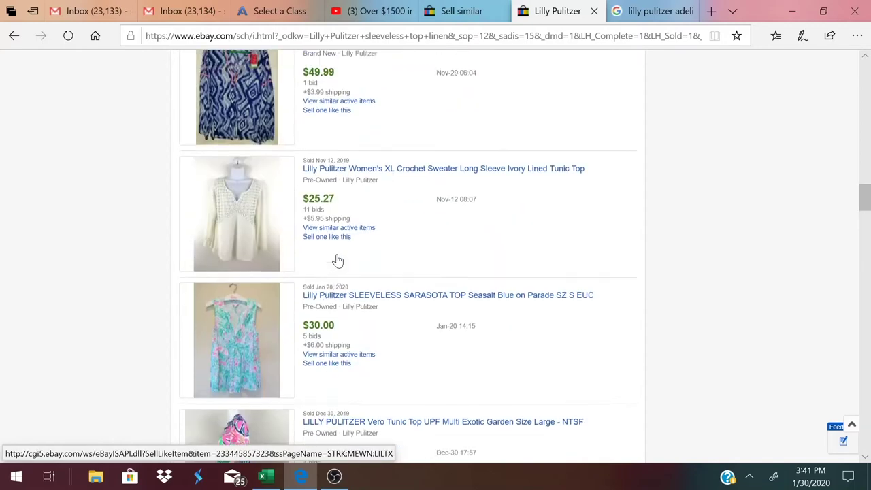
pyautogui.scroll(2, 338, 260)
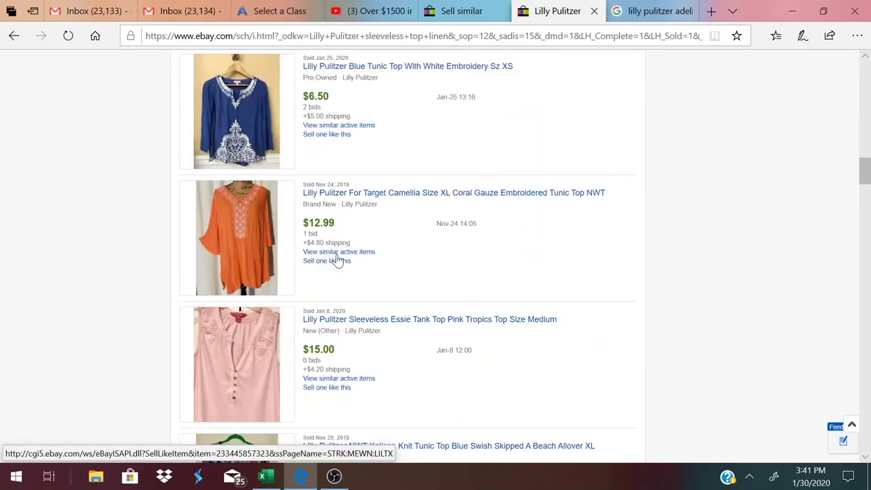
pyautogui.scroll(2, 337, 260)
pyautogui.scroll(-3, 337, 259)
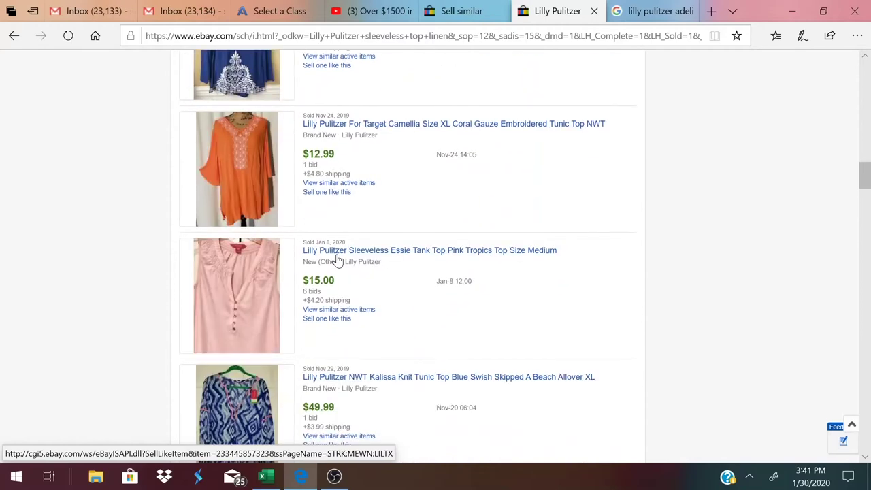
pyautogui.click(461, 13)
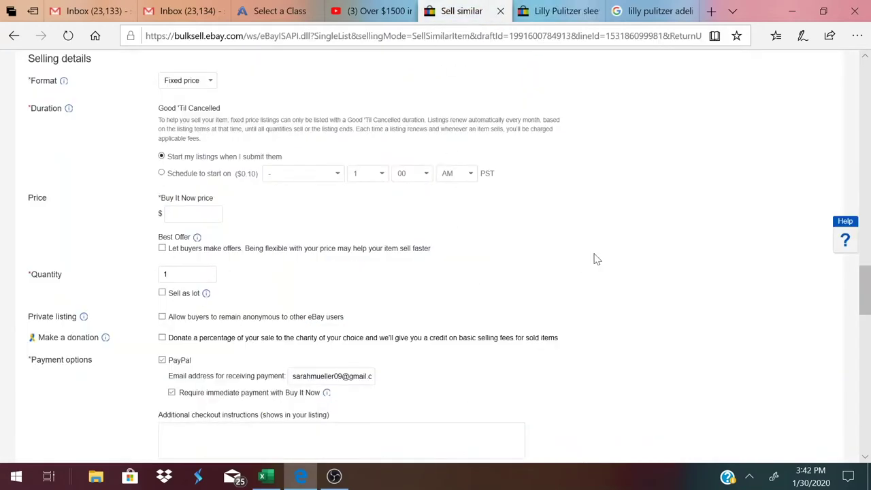
pyautogui.scroll(-1, 594, 259)
pyautogui.scroll(1, 594, 258)
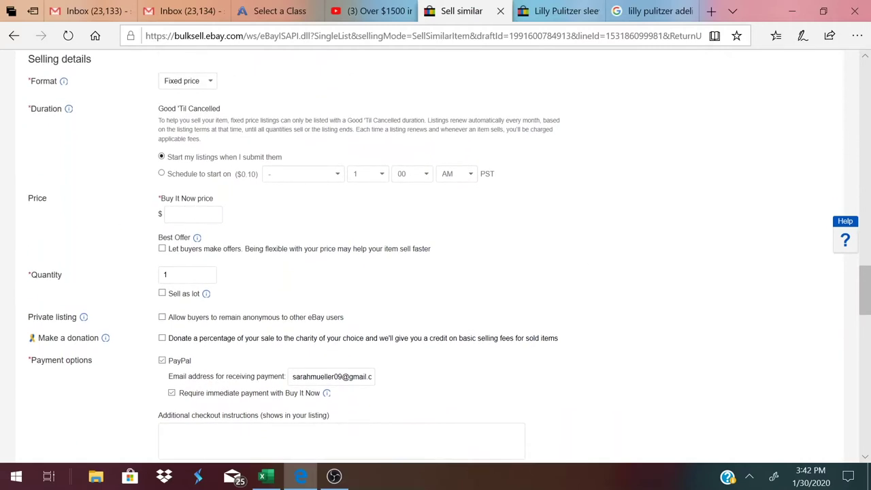
# Enter a Buy It Now price of 25.00 and review the shipping details.
pyautogui.click(194, 214)
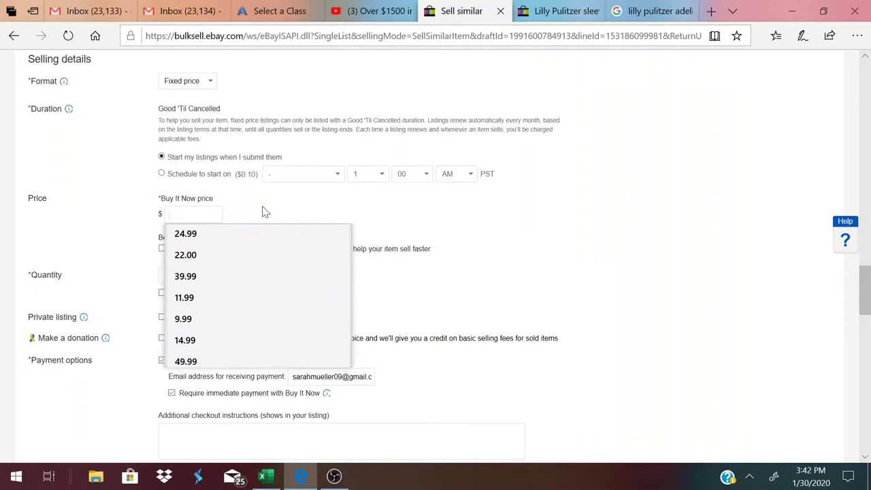
pyautogui.write('25.00')
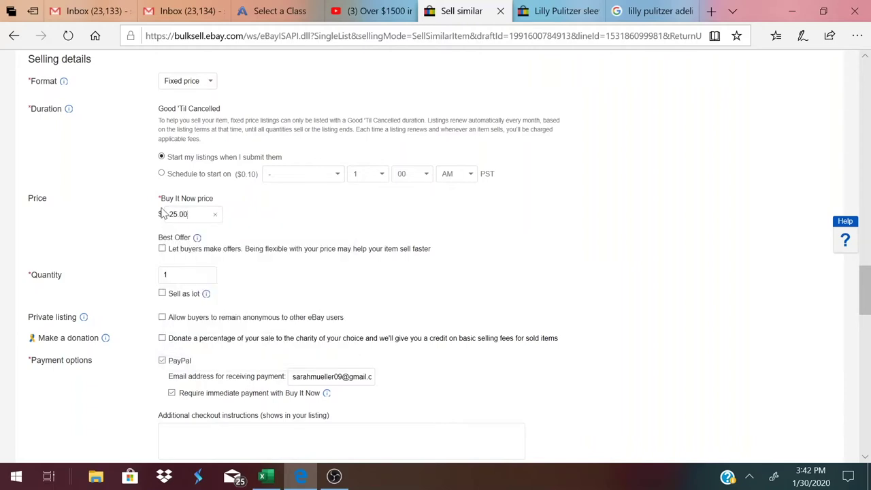
pyautogui.scroll(-1, 402, 278)
pyautogui.scroll(-3, 401, 278)
pyautogui.scroll(1, 402, 278)
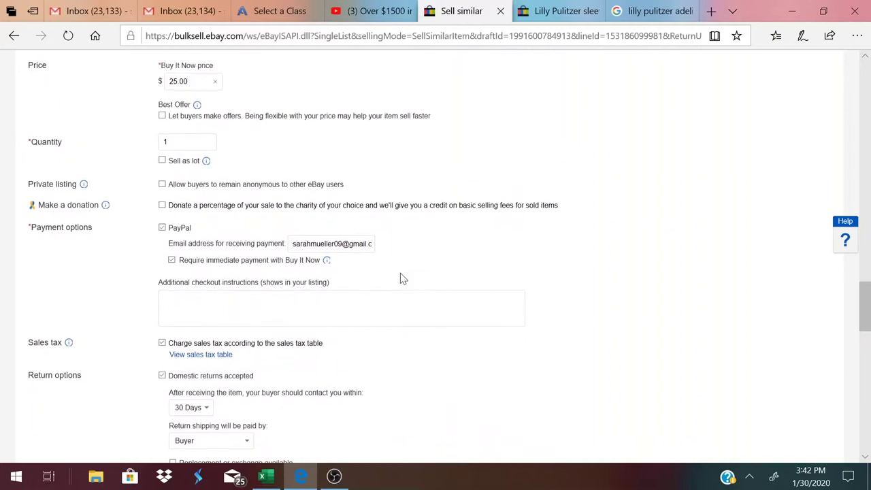
pyautogui.scroll(-5, 401, 278)
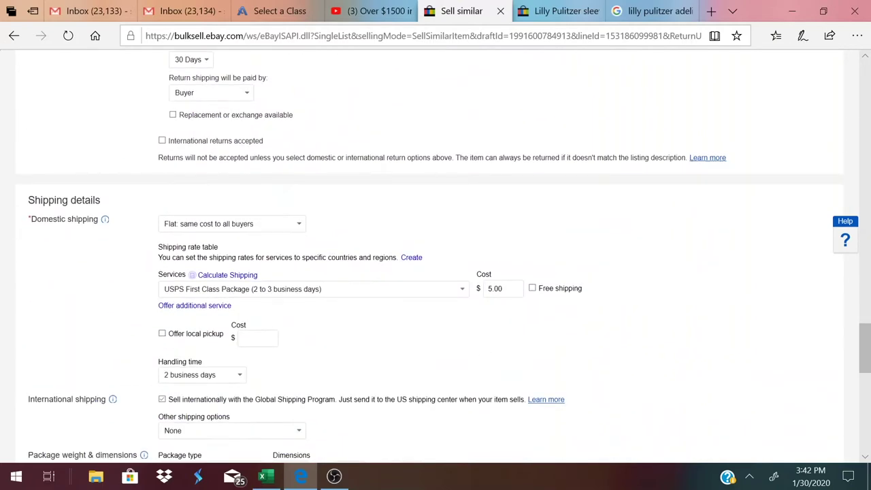
# Turn off Promoted listings for this item.
pyautogui.scroll(-2, 511, 340)
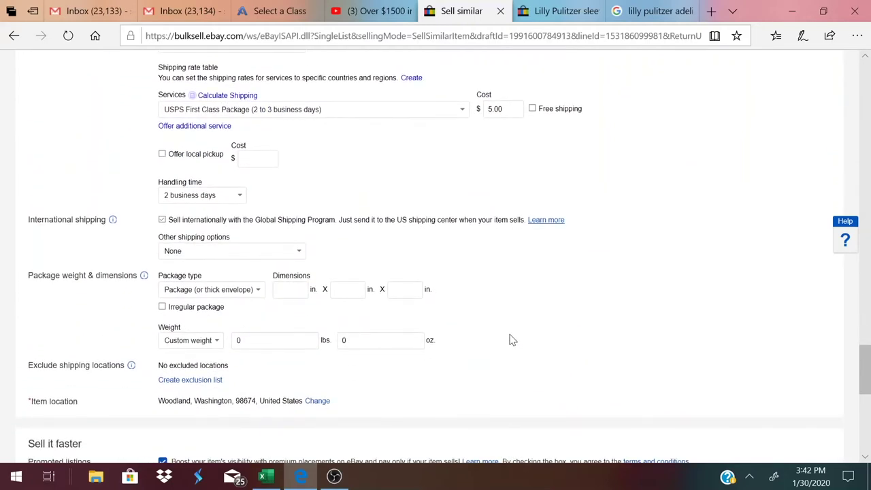
pyautogui.scroll(-1, 511, 341)
pyautogui.scroll(-1, 512, 341)
pyautogui.scroll(-3, 512, 340)
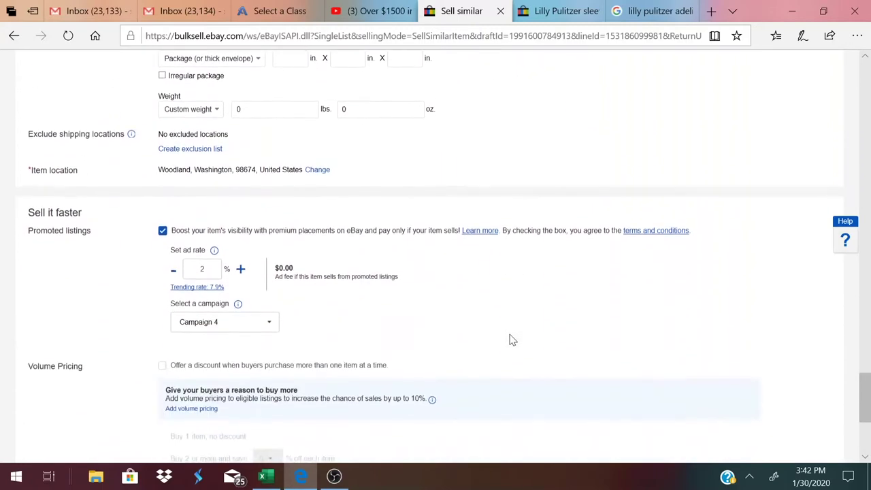
pyautogui.click(163, 186)
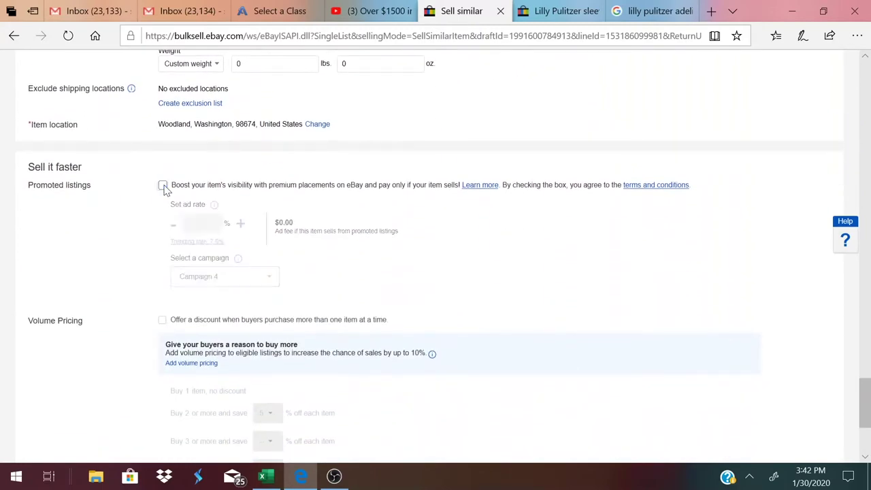
# Submit the Lilly Pulitzer tunic listing with List item.
pyautogui.scroll(-3, 478, 258)
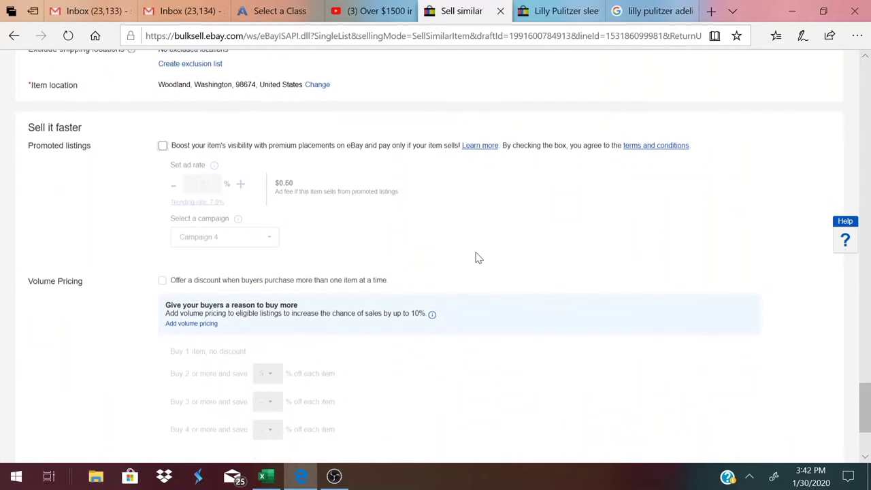
pyautogui.scroll(-1, 478, 257)
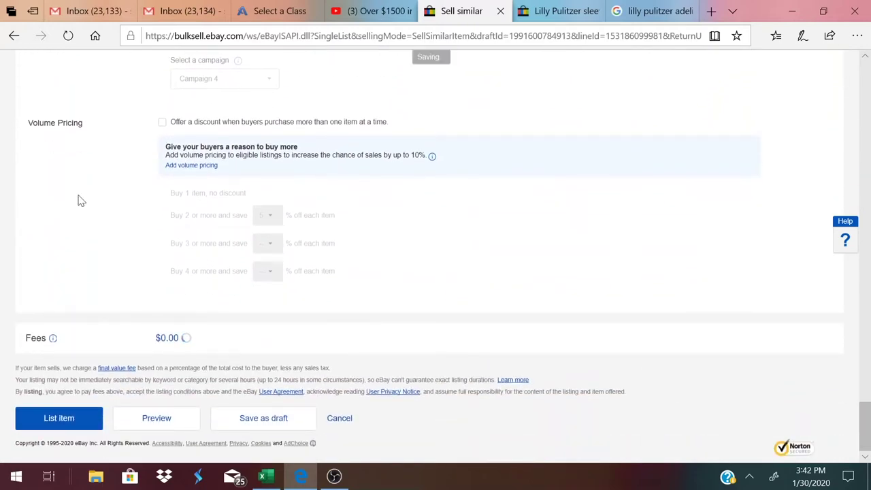
pyautogui.click(47, 423)
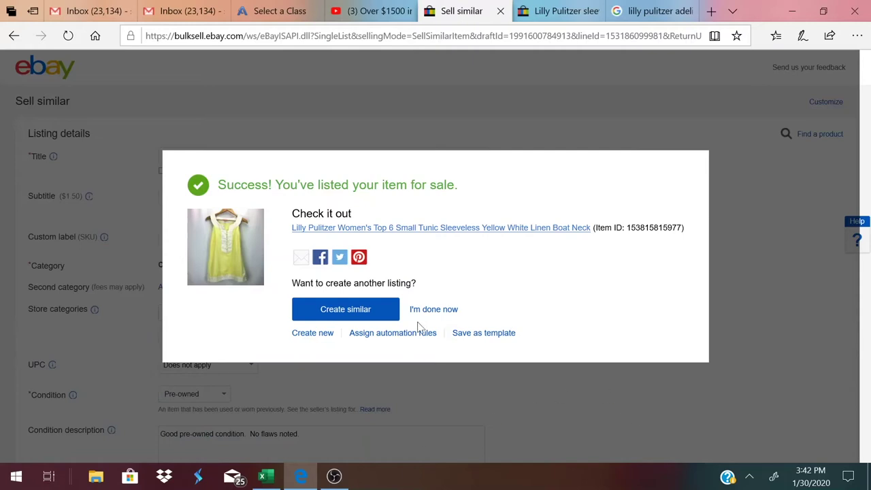
# Choose I'm done now and complete the 'Purse Hand Bag' draft showing blouse photos.
pyautogui.click(432, 312)
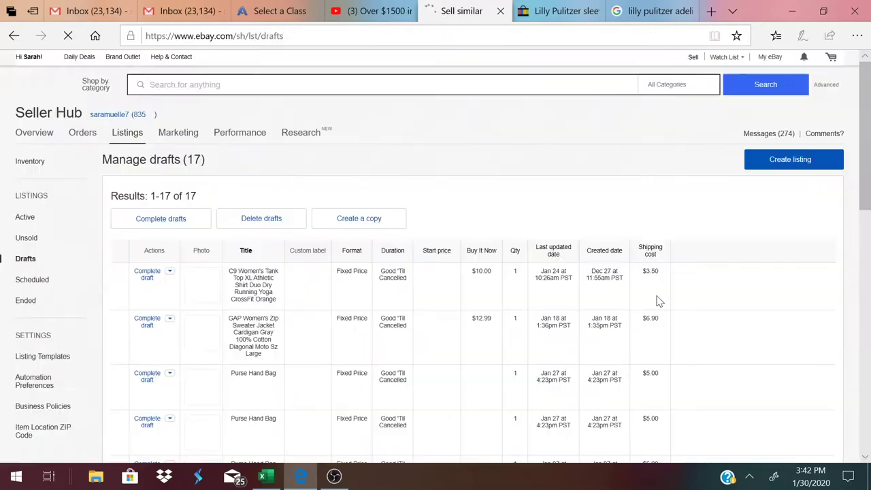
pyautogui.scroll(-5, 657, 300)
pyautogui.scroll(-4, 657, 301)
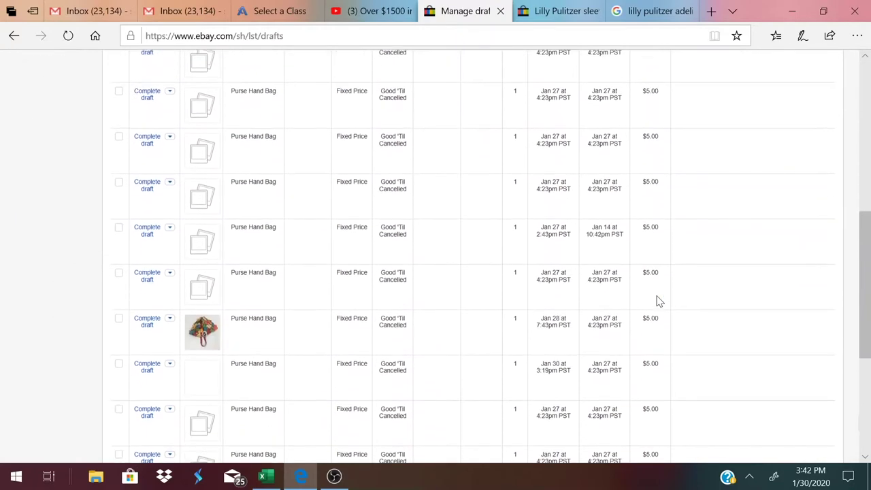
pyautogui.scroll(-1, 657, 301)
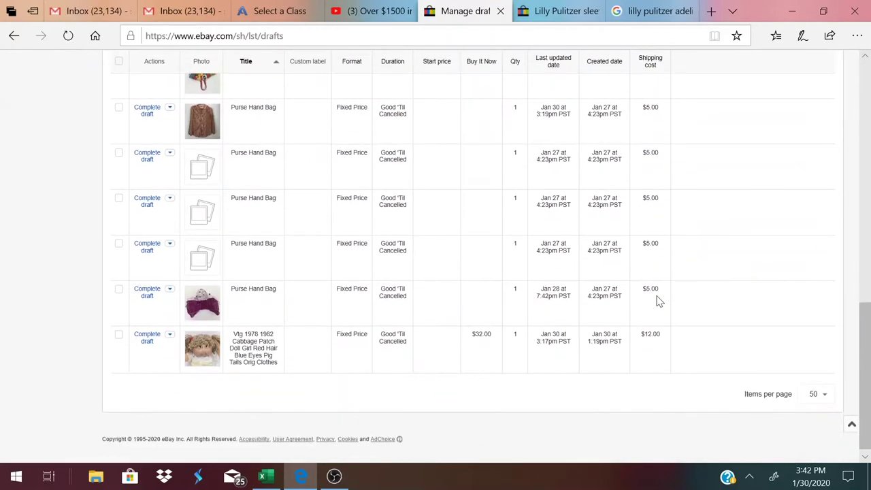
pyautogui.scroll(2, 237, 197)
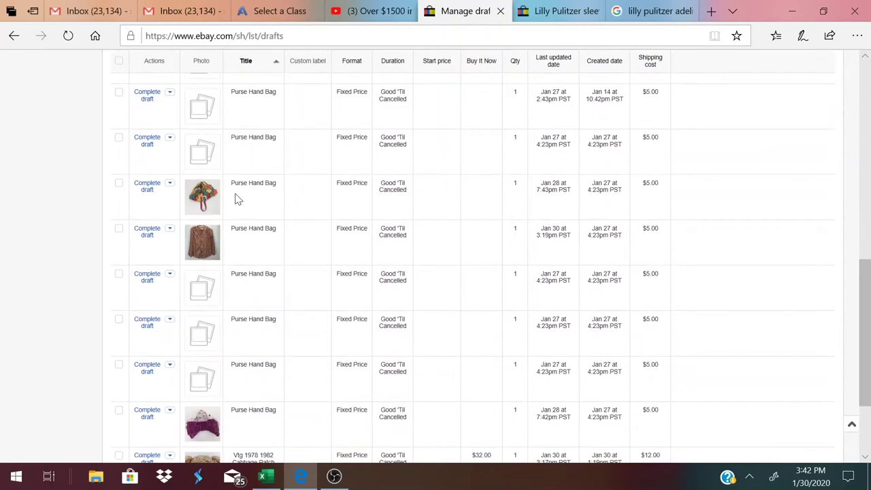
pyautogui.click(147, 231)
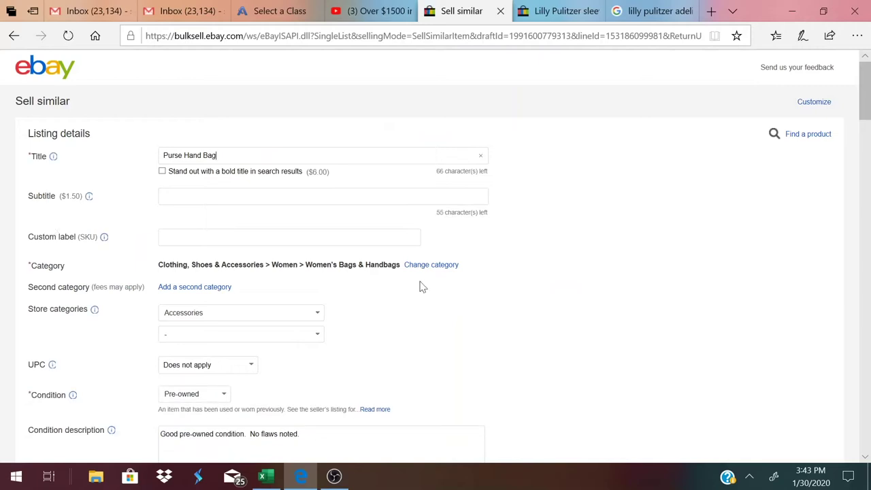
# Raise the main blouse photo's brightness to 45 and save it.
pyautogui.scroll(-3, 420, 287)
pyautogui.scroll(3, 638, 243)
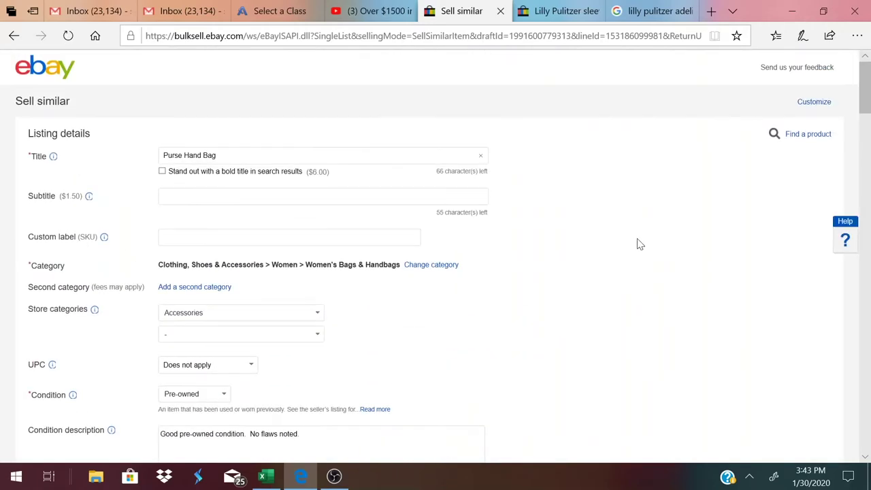
pyautogui.scroll(-5, 638, 243)
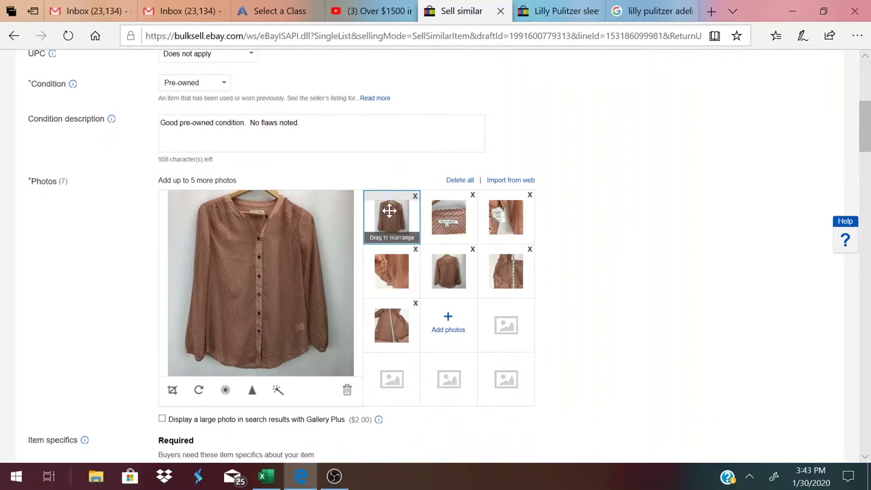
pyautogui.click(225, 390)
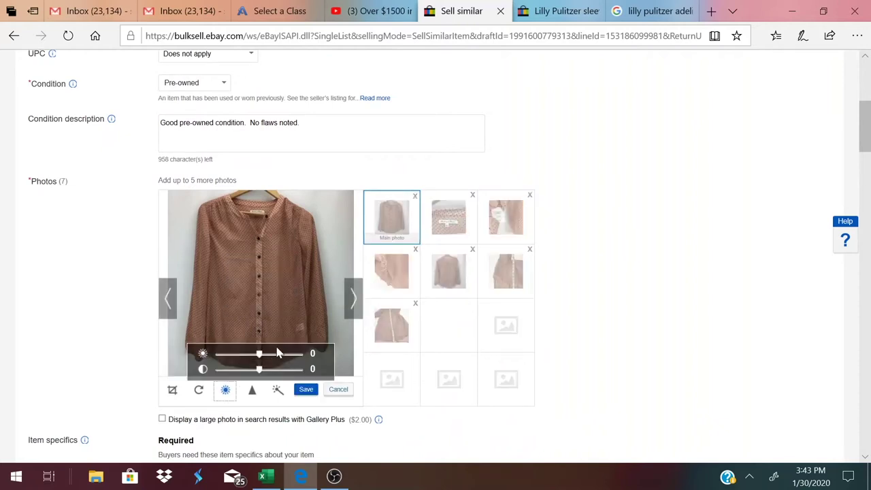
pyautogui.moveTo(259, 355); pyautogui.dragTo(273, 375)
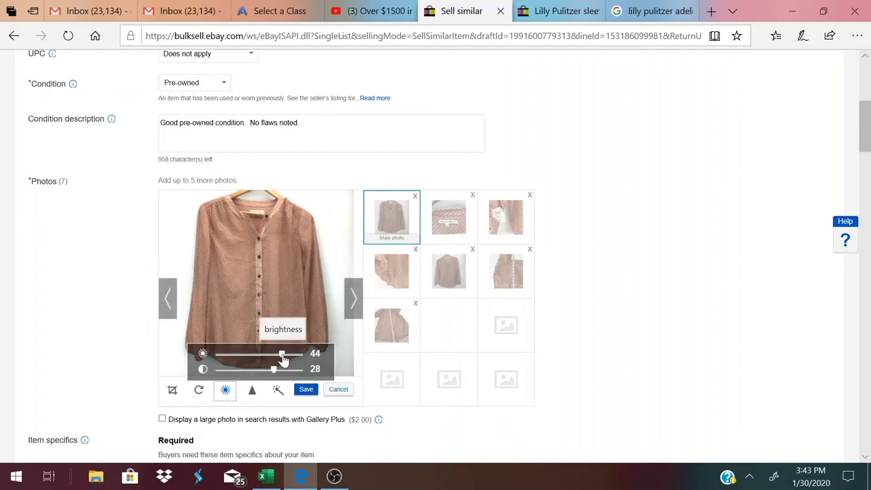
pyautogui.moveTo(282, 359); pyautogui.dragTo(285, 360)
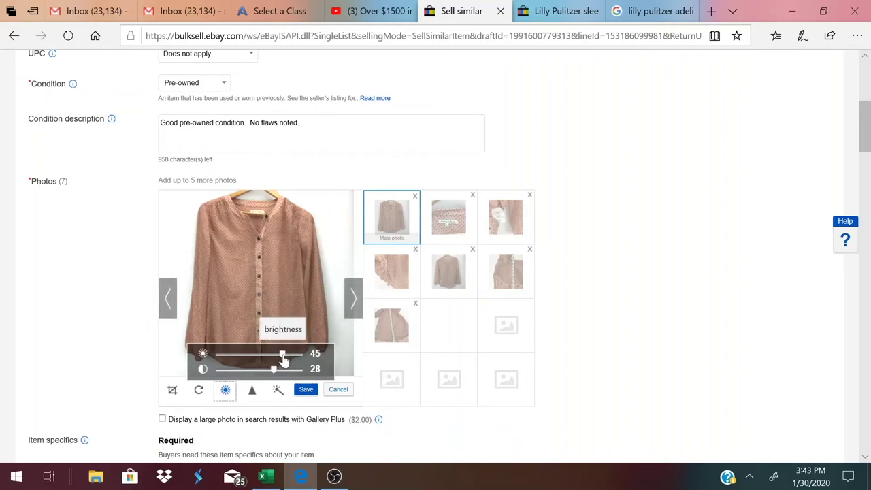
pyautogui.click(305, 393)
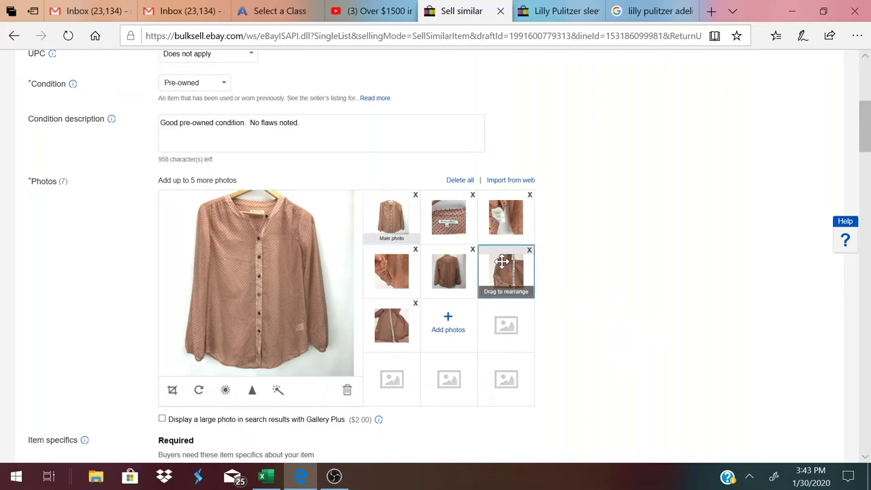
# Rotate the measuring-tape photo 90° clockwise to upright and save it.
pyautogui.click(502, 262)
pyautogui.click(197, 395)
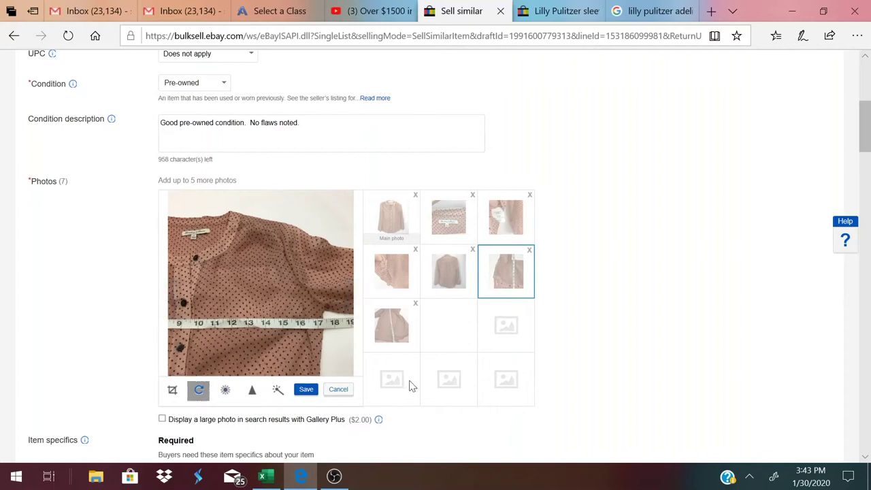
pyautogui.click(309, 394)
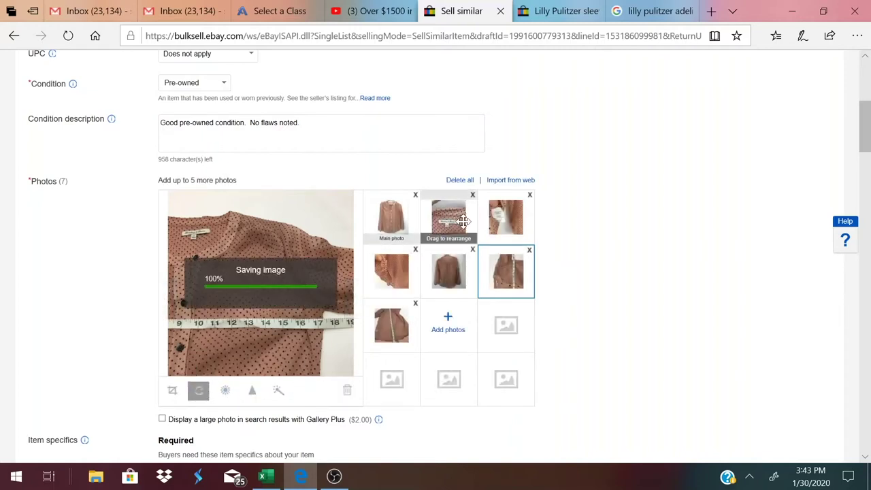
pyautogui.click(462, 221)
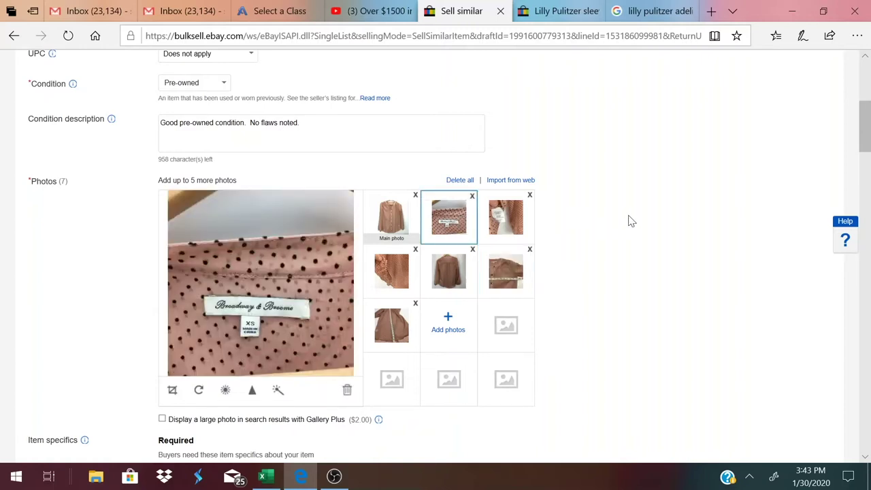
# Replace the old Purse Hand Bag title with 'Broadway & Broome Women's Top XS', checking the blouse photos.
pyautogui.scroll(5, 631, 221)
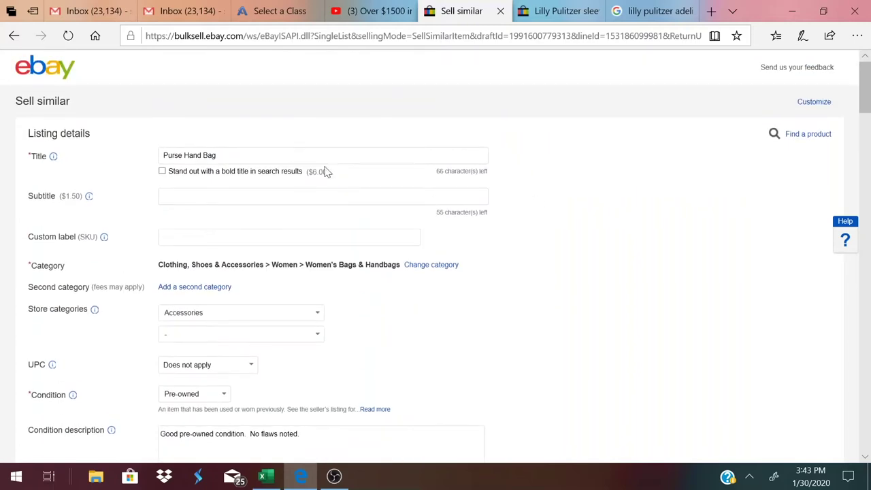
pyautogui.click(102, 161)
pyautogui.write("Broadway & Broome Women's Top XS")
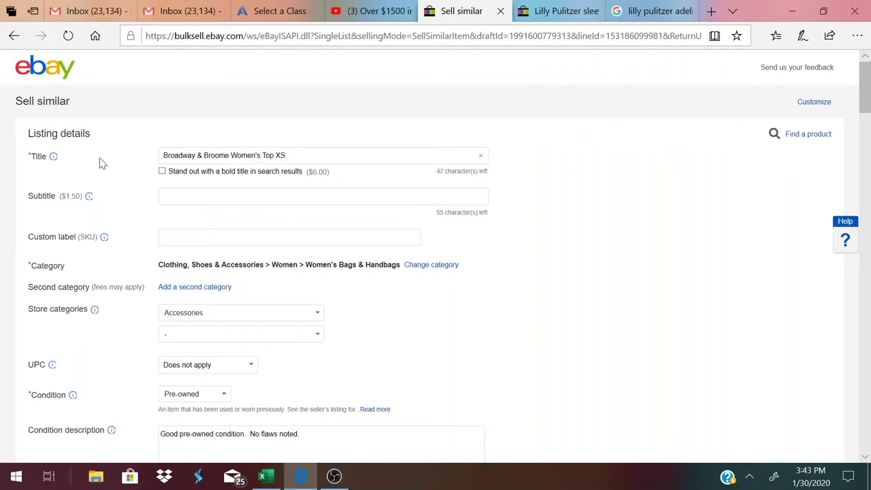
pyautogui.scroll(-5, 330, 343)
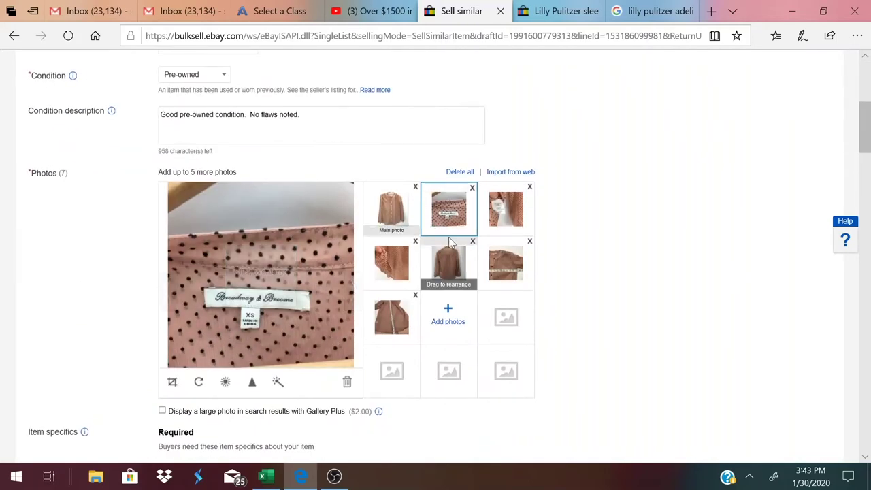
pyautogui.click(495, 215)
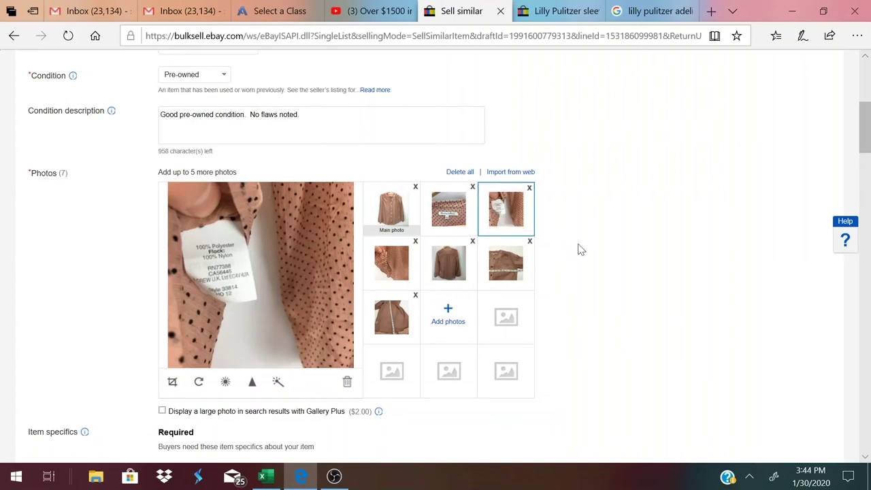
pyautogui.click(391, 211)
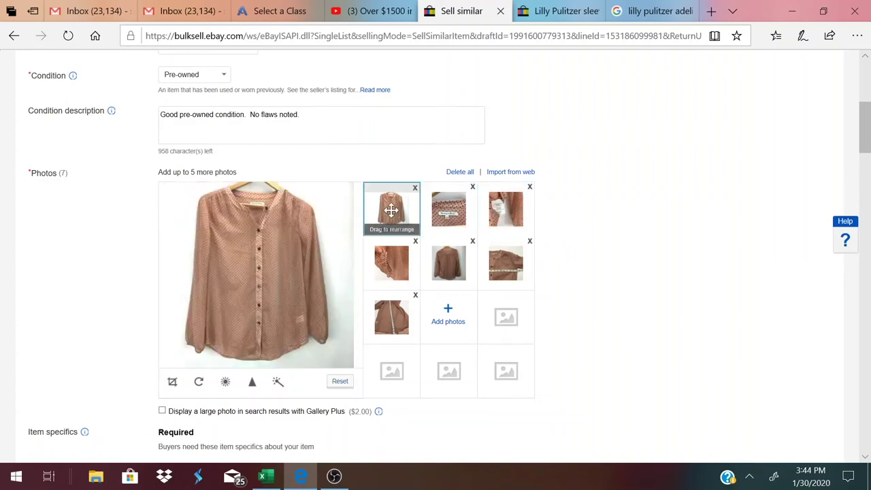
pyautogui.scroll(3, 392, 211)
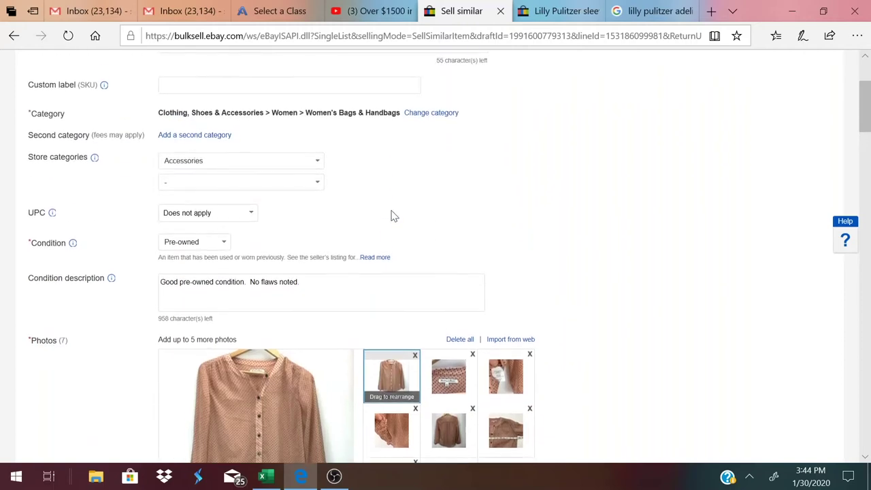
pyautogui.scroll(3, 392, 216)
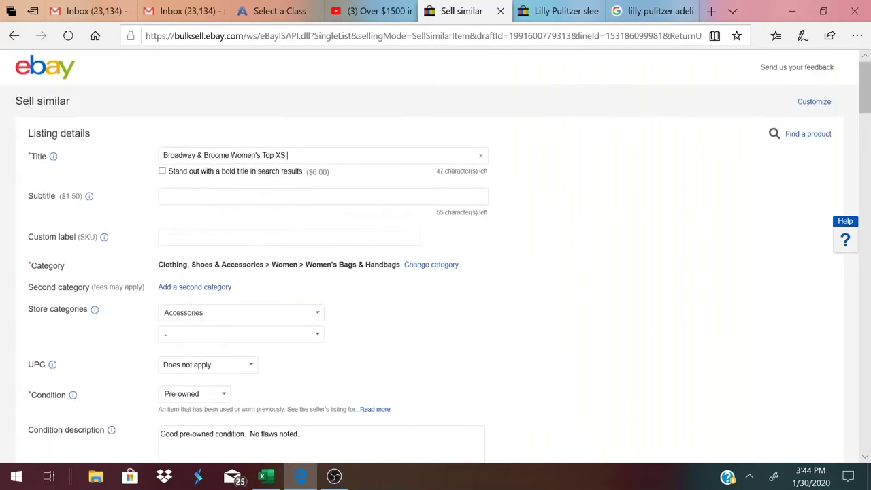
# Extend the title with 'Sheer Button Down Pink Polka-a-Dot Career Blouse' and remove the apostrophe in Women's.
pyautogui.write('heer Button Down Pink')
pyautogui.scroll(-5, 436, 273)
pyautogui.click(458, 246)
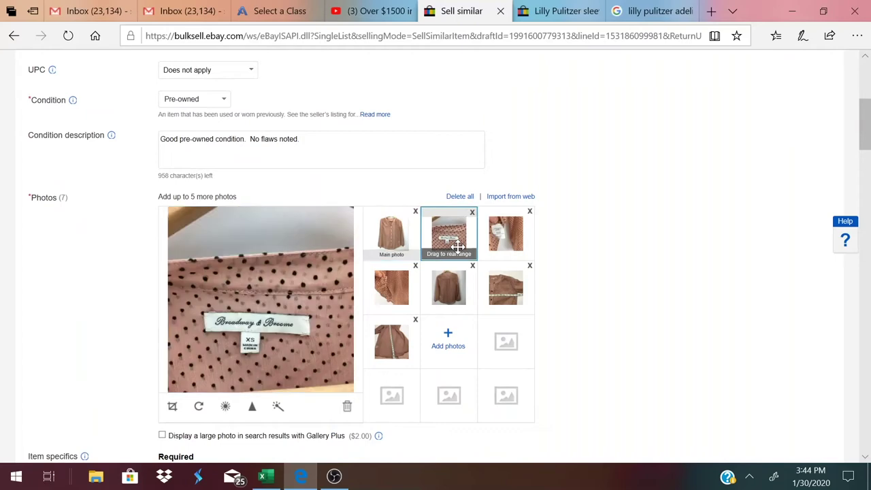
pyautogui.scroll(5, 457, 246)
pyautogui.write('POk Pok')
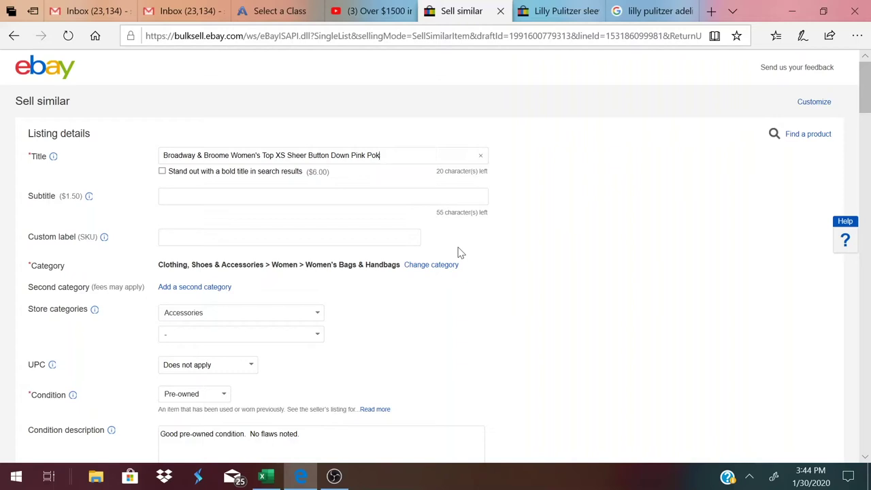
pyautogui.write('a-a-Dot Career Blou')
pyautogui.press('BackSpace')
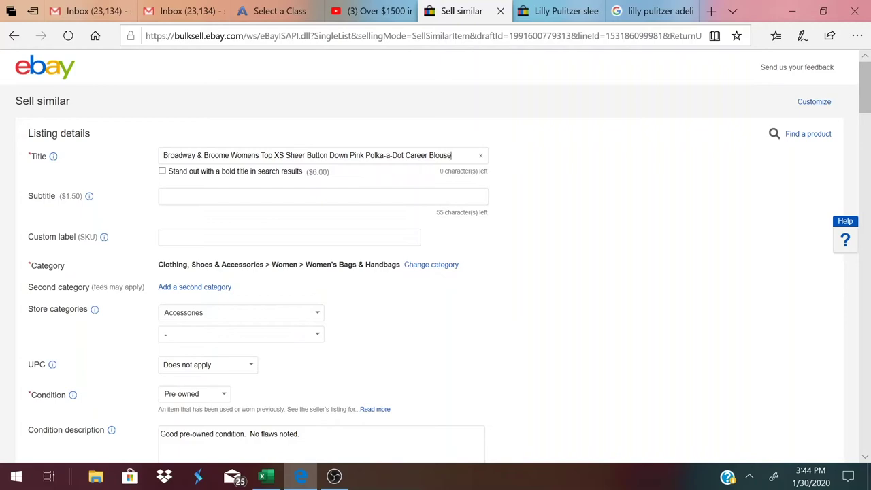
# Copy 'Broadway & Broome Womens Top' from the listing title.
pyautogui.click(563, 12)
pyautogui.scroll(-10, 564, 189)
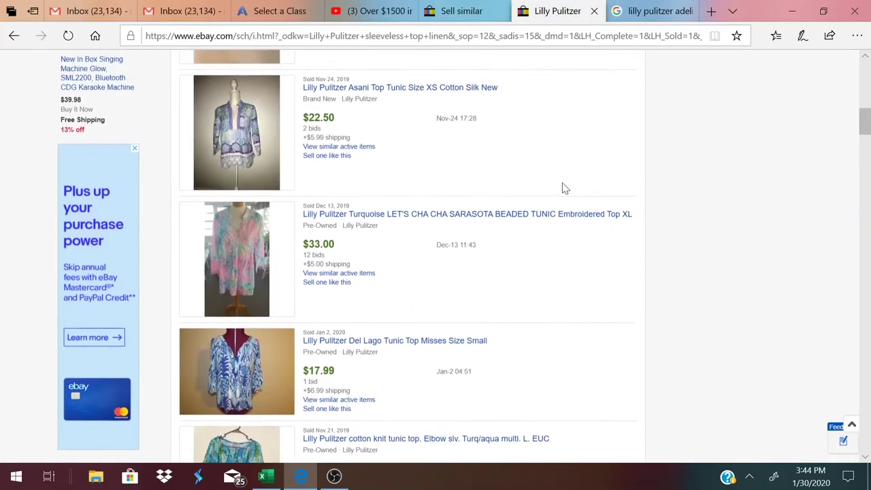
pyautogui.scroll(3, 564, 188)
pyautogui.click(463, 13)
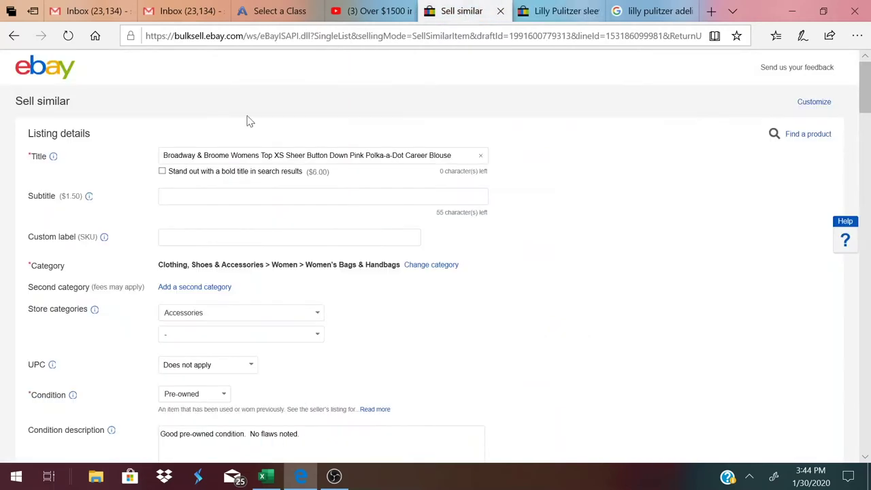
pyautogui.moveTo(273, 155); pyautogui.dragTo(164, 155)
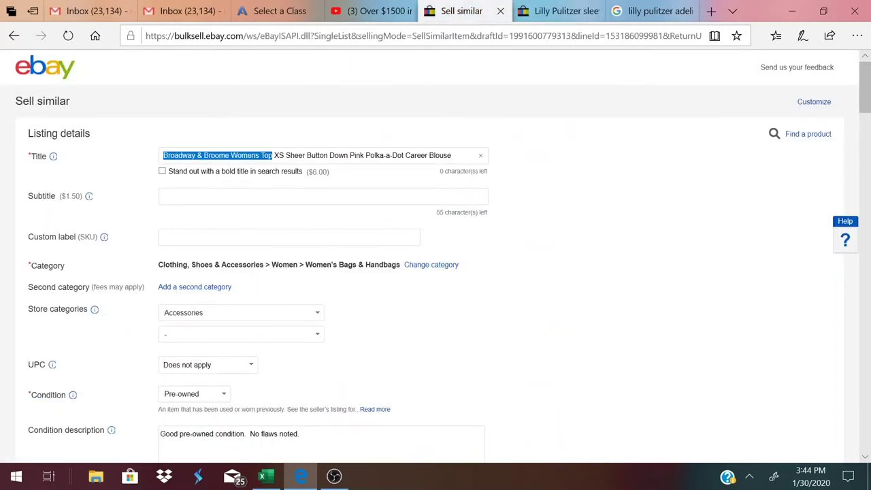
pyautogui.rightClick(205, 157)
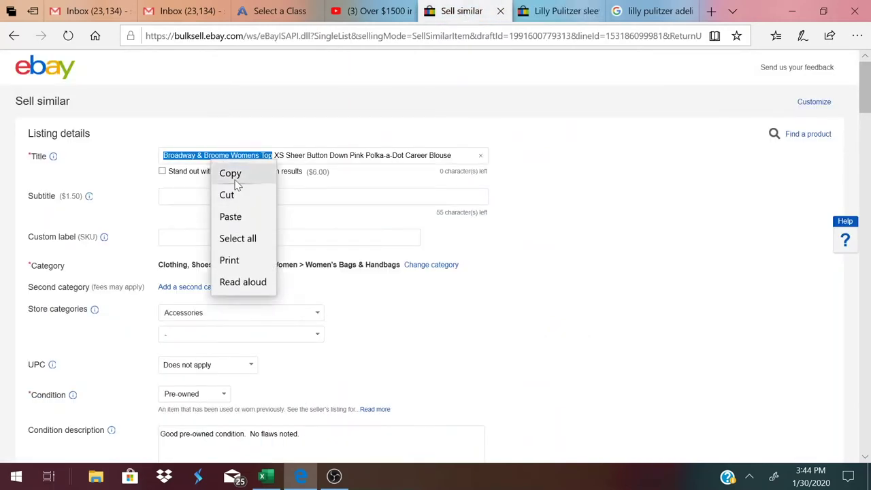
pyautogui.click(233, 174)
# Replace the Lilly Pulitzer sold search with 'Broadway & Broome Womens Top XS'.
pyautogui.hotkey('ctrl', 'Tab')
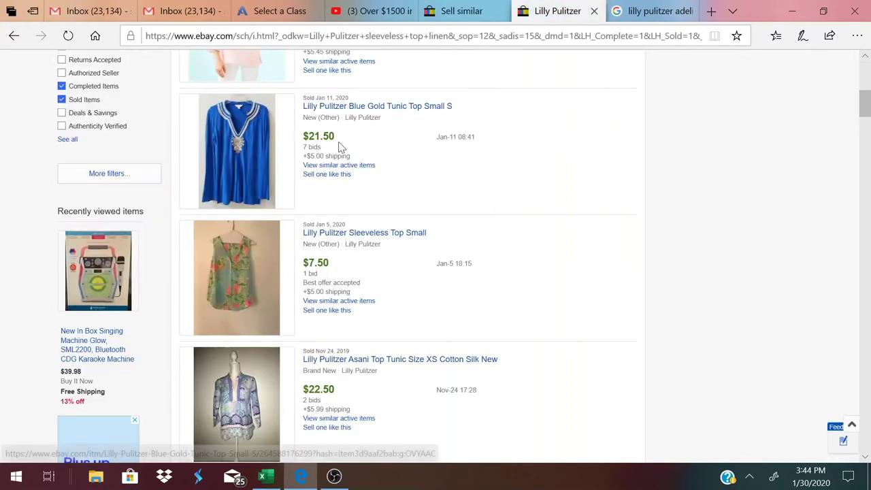
pyautogui.scroll(10, 340, 146)
pyautogui.moveTo(341, 83); pyautogui.dragTo(172, 87)
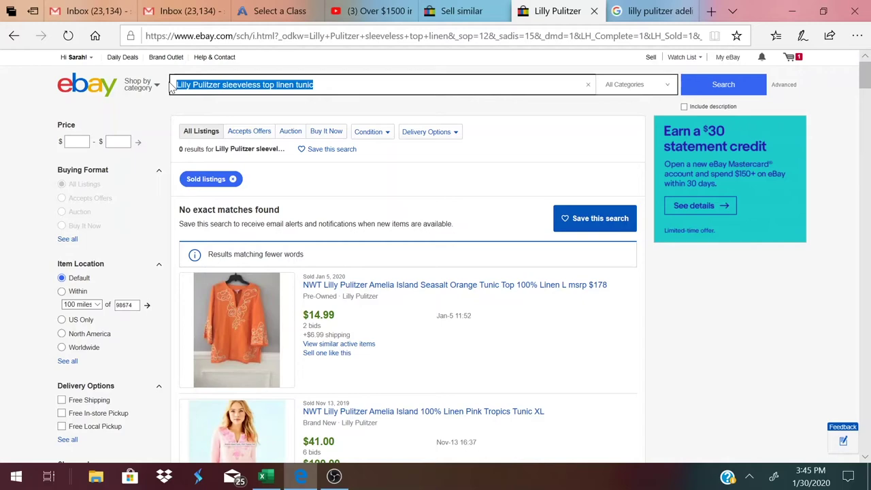
pyautogui.hotkey('ctrl', 'v')
pyautogui.press('Return')
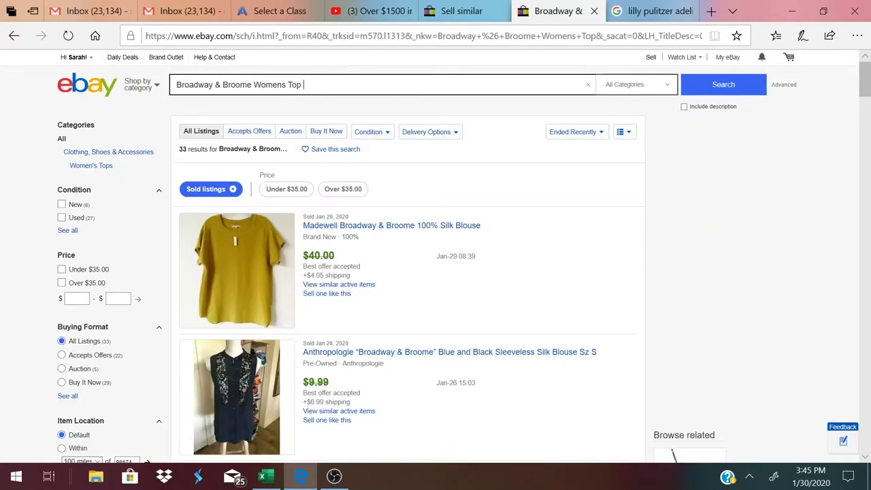
pyautogui.write('XS')
pyautogui.press('Return')
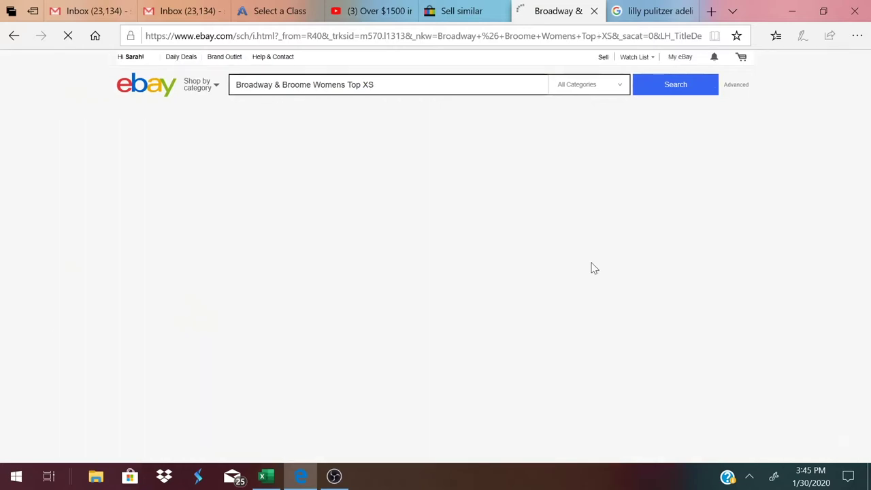
# Scroll through the 10 sold results, priced from $3.89 to $44.99.
pyautogui.scroll(-2, 592, 269)
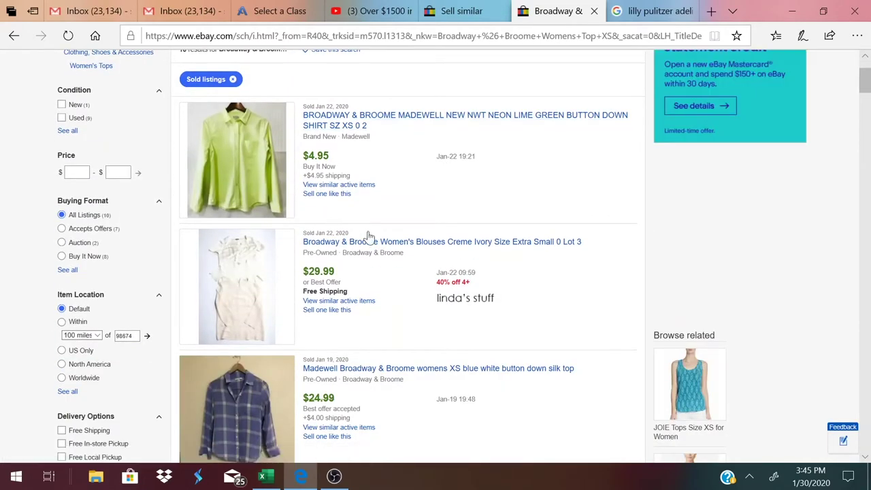
pyautogui.scroll(-1, 377, 240)
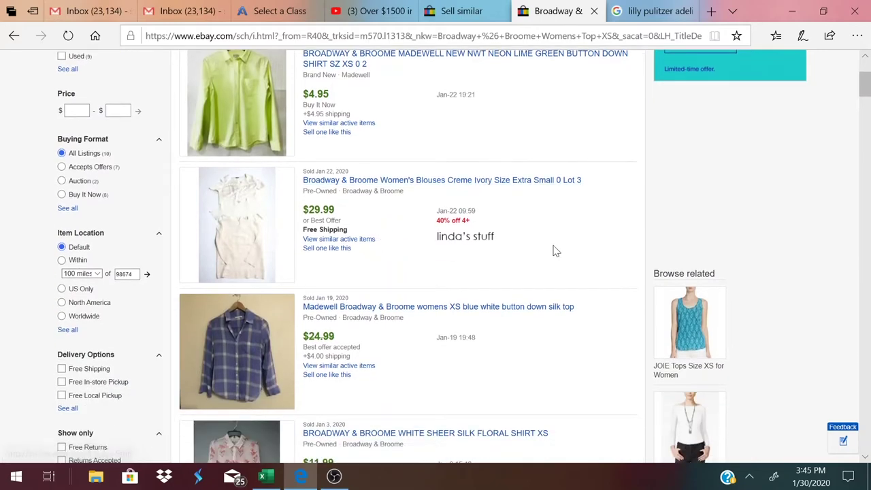
pyautogui.scroll(-3, 556, 247)
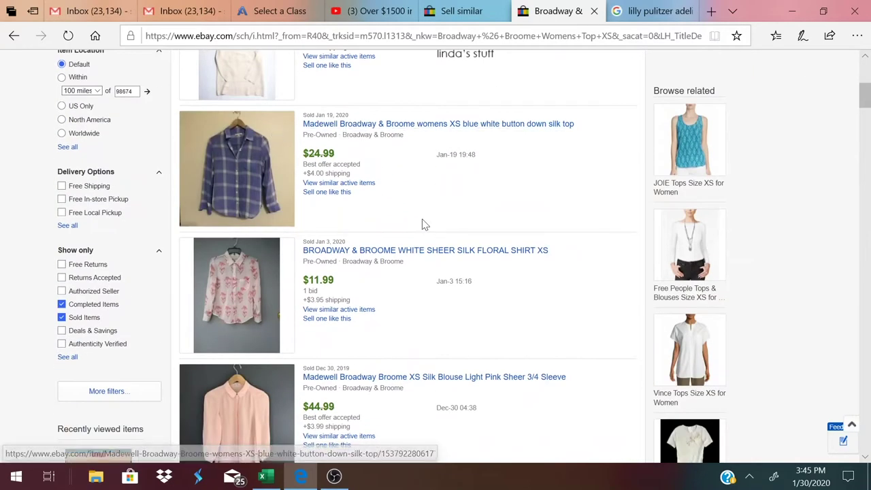
pyautogui.scroll(-2, 388, 143)
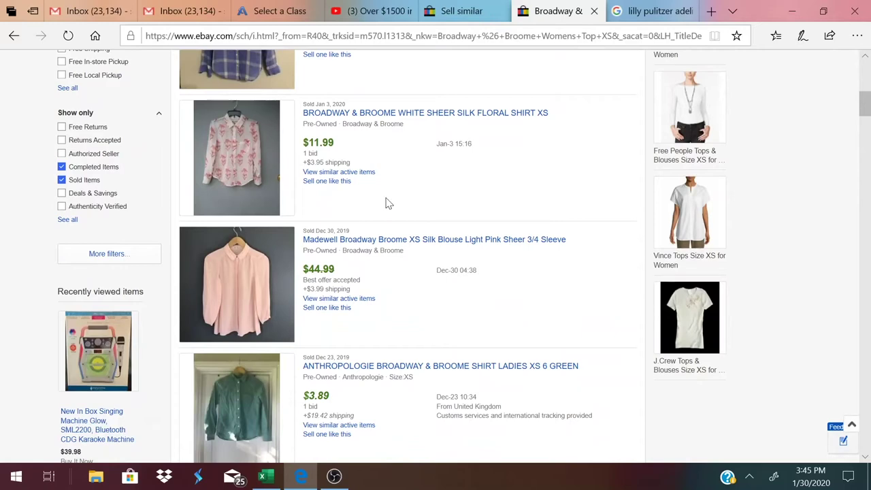
pyautogui.scroll(-2, 439, 272)
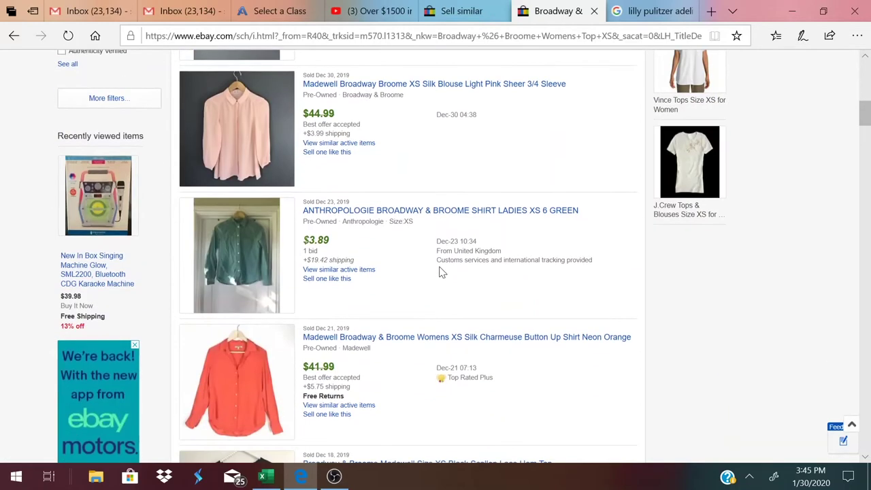
pyautogui.scroll(-1, 378, 242)
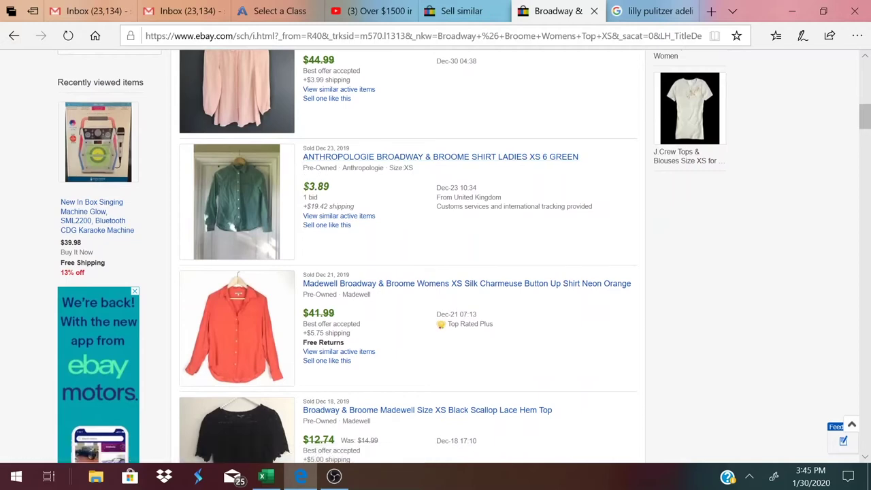
pyautogui.scroll(7, 408, 256)
pyautogui.scroll(2, 347, 174)
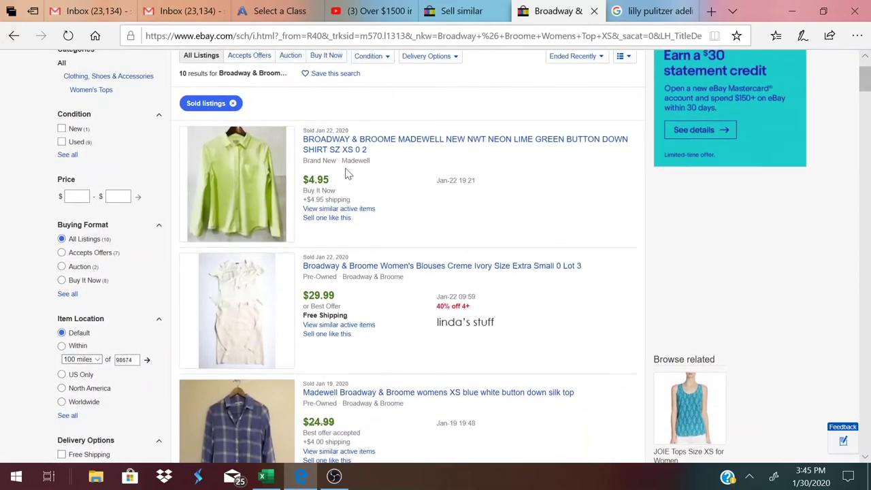
pyautogui.scroll(-2, 347, 173)
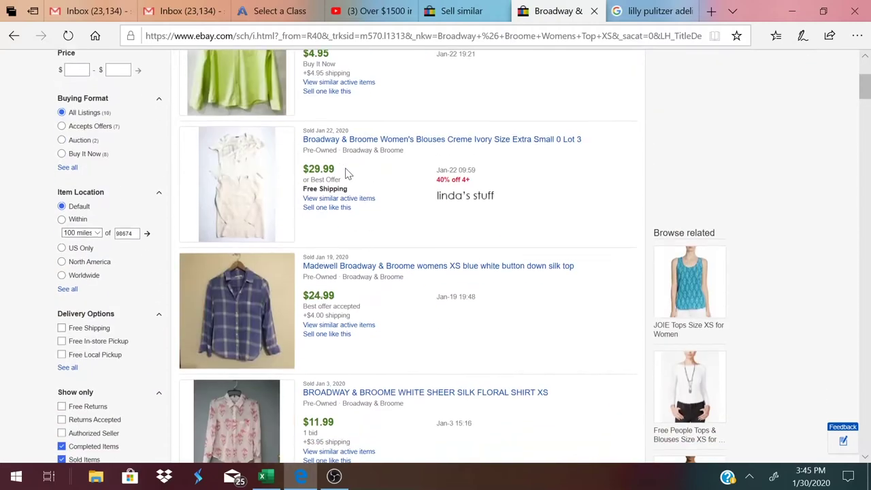
# Search Google for 'Broadway & Broome Womens Top' and view the All web results.
pyautogui.click(620, 9)
pyautogui.scroll(-10, 484, 330)
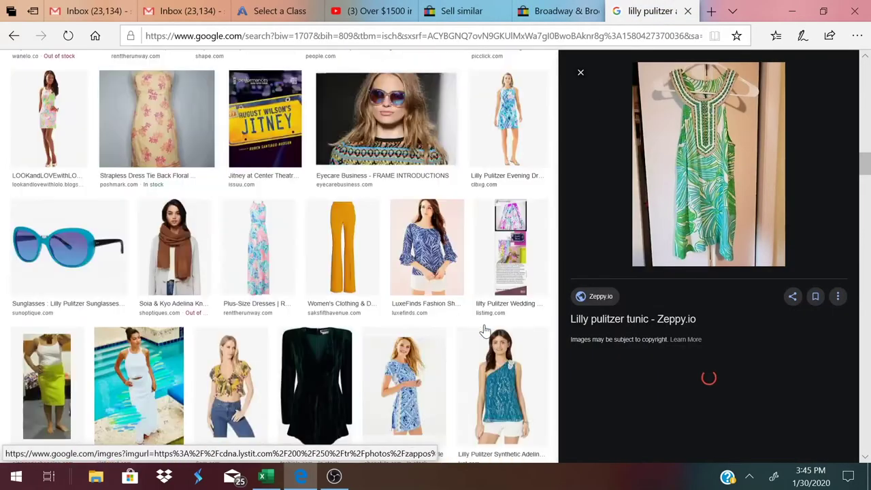
pyautogui.scroll(10, 484, 330)
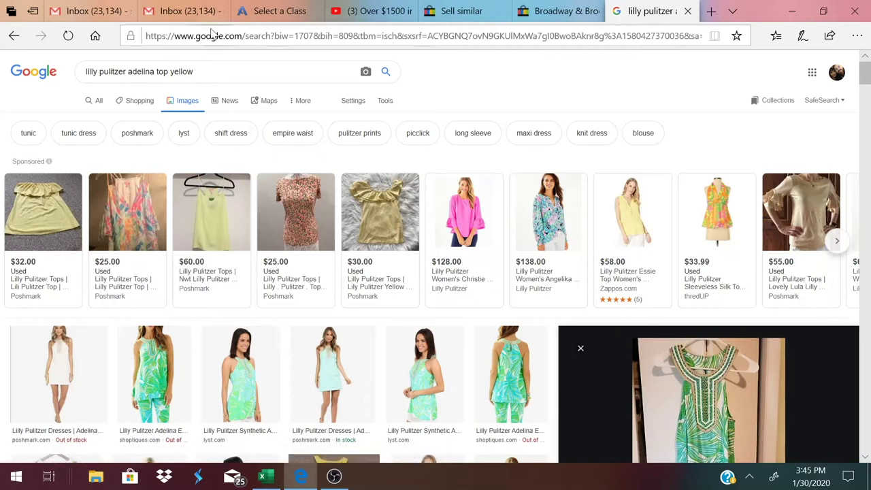
pyautogui.click(136, 71)
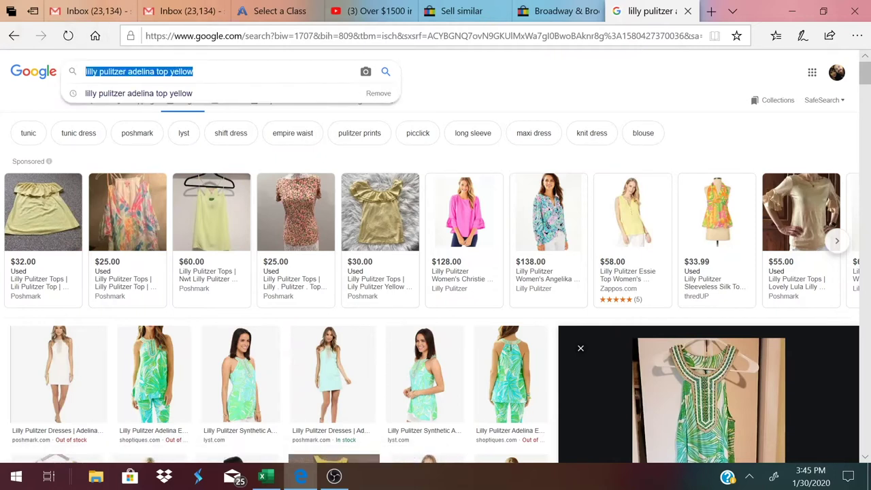
pyautogui.hotkey('ctrl', 'v')
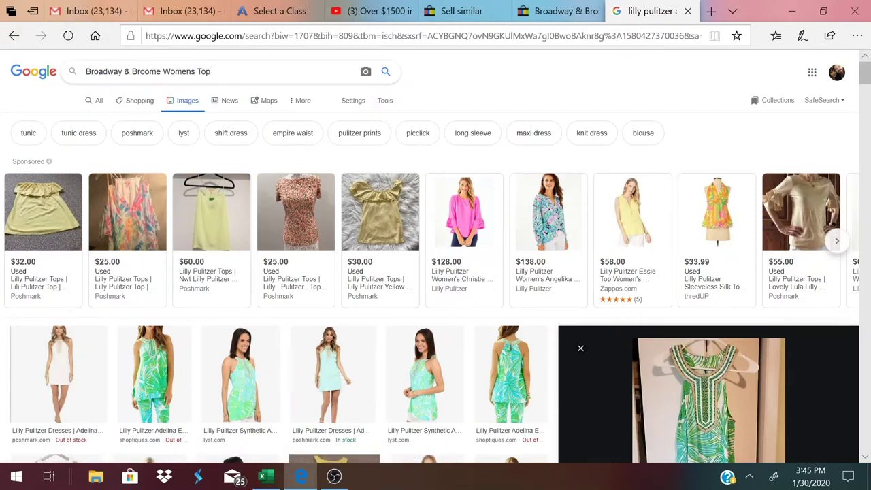
pyautogui.press('Return')
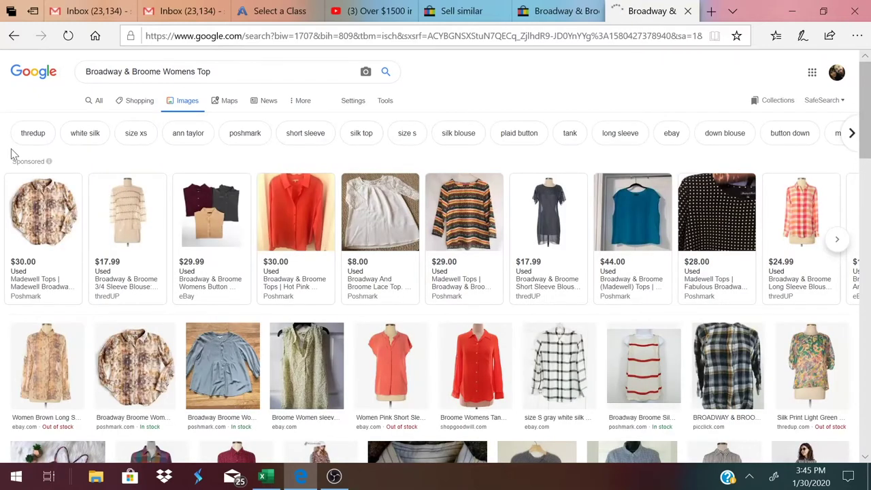
pyautogui.click(100, 107)
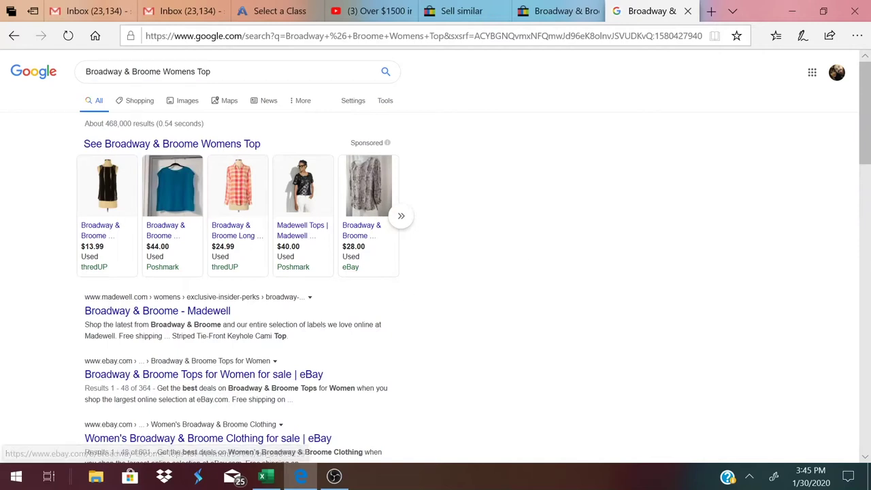
pyautogui.scroll(-1, 352, 374)
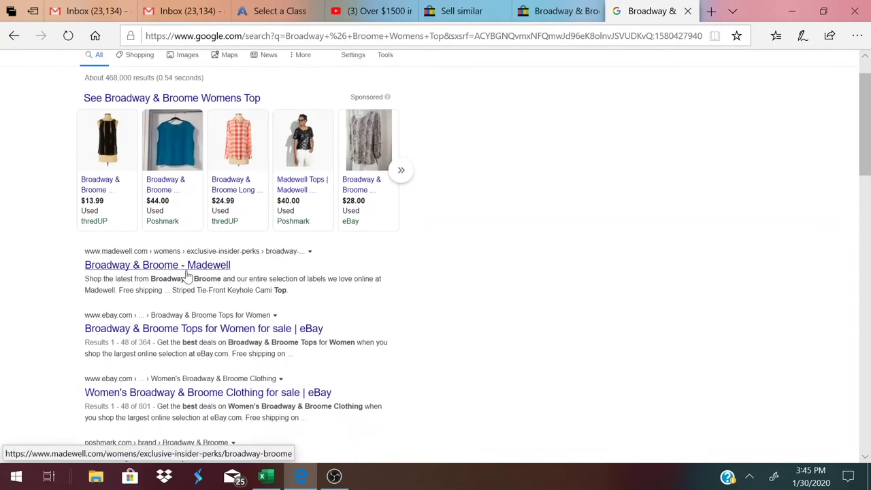
pyautogui.click(188, 274)
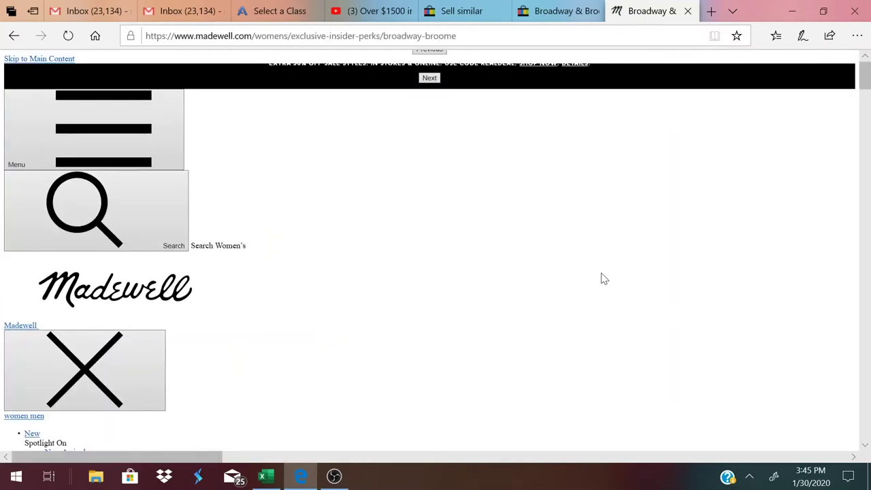
pyautogui.scroll(-2, 603, 278)
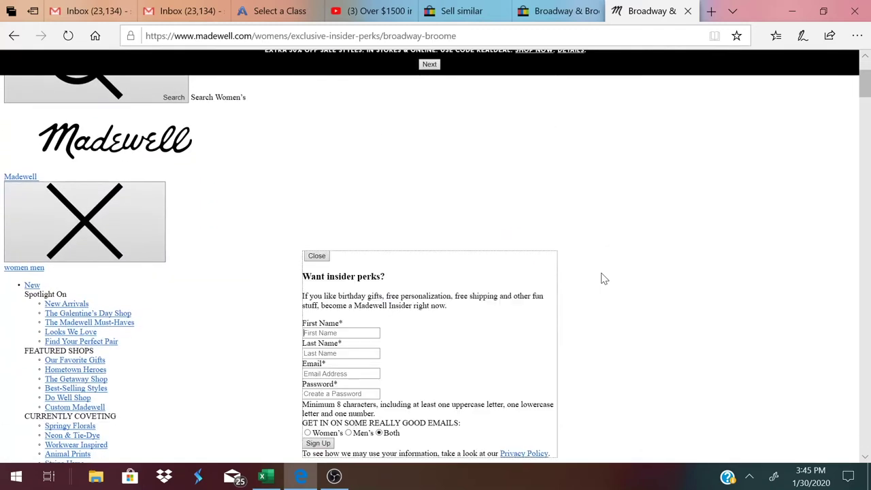
pyautogui.scroll(-5, 604, 279)
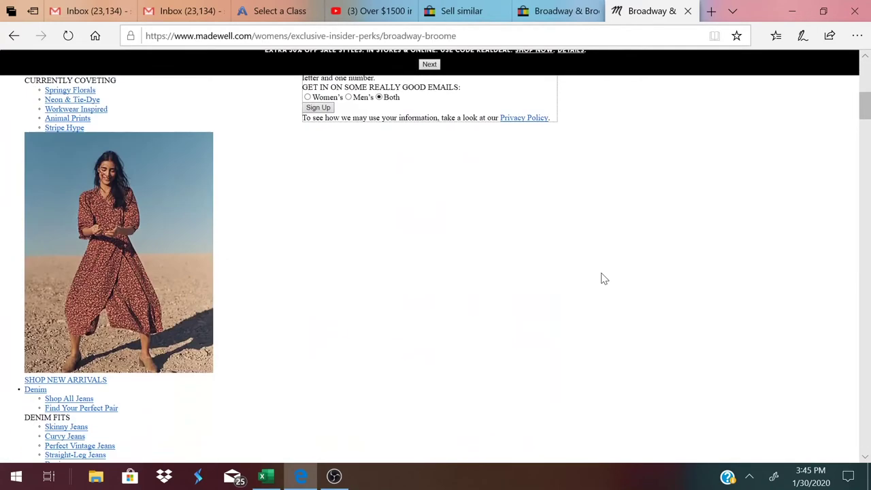
pyautogui.scroll(-2, 604, 279)
pyautogui.scroll(8, 603, 279)
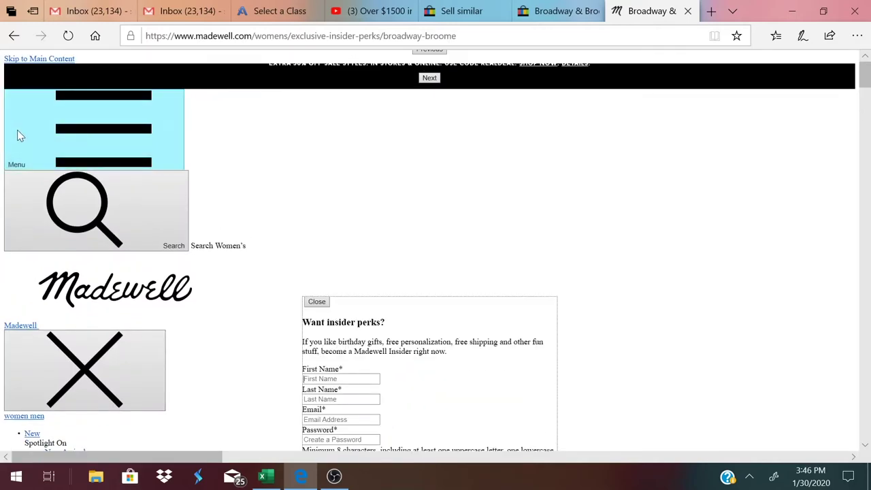
# Return to the Google results and open the Amazon Madewell sequin dress listing.
pyautogui.click(14, 36)
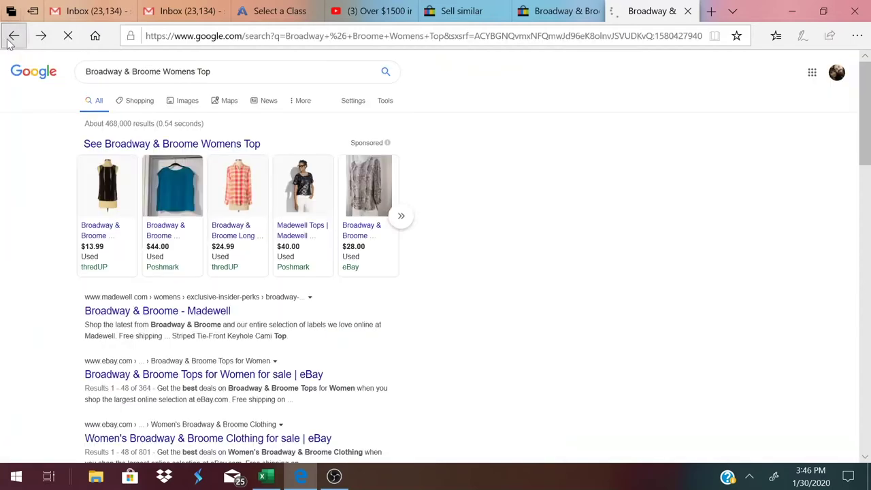
pyautogui.scroll(-5, 532, 289)
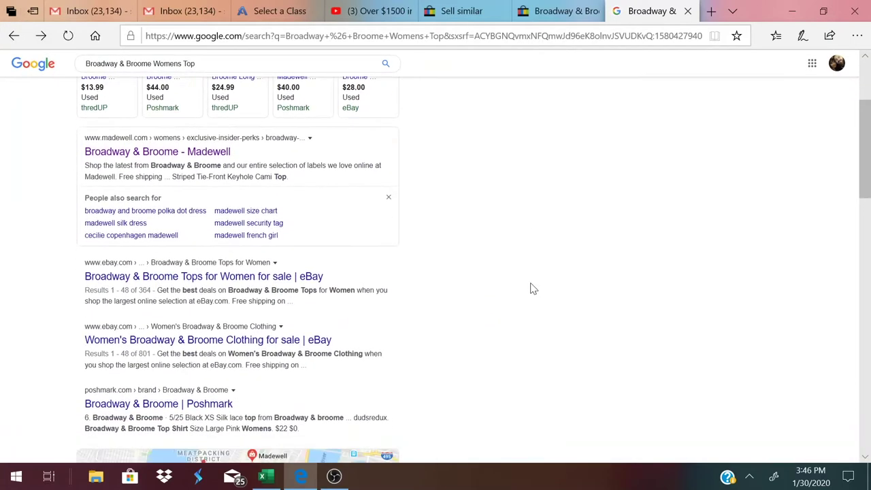
pyautogui.scroll(-6, 642, 318)
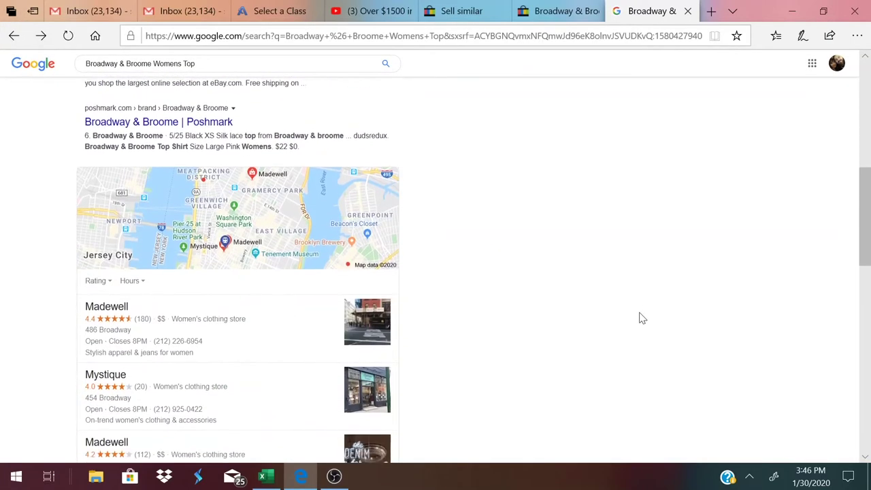
pyautogui.scroll(-2, 642, 318)
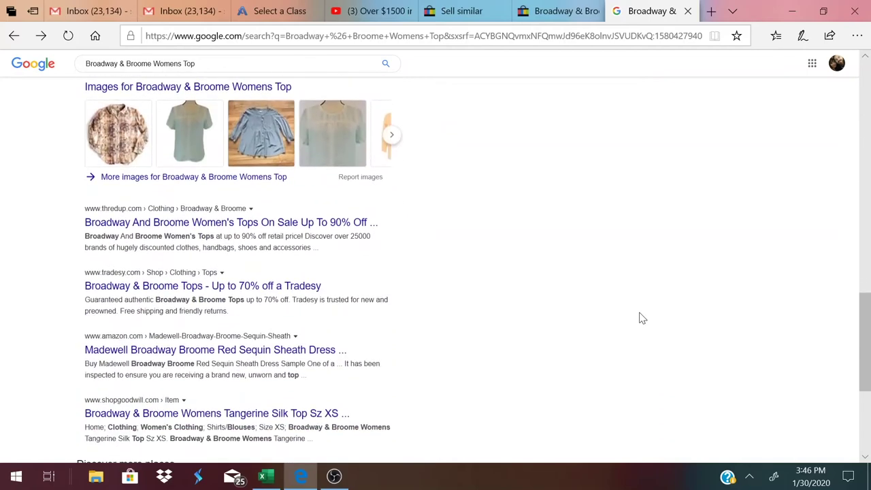
pyautogui.scroll(-1, 642, 318)
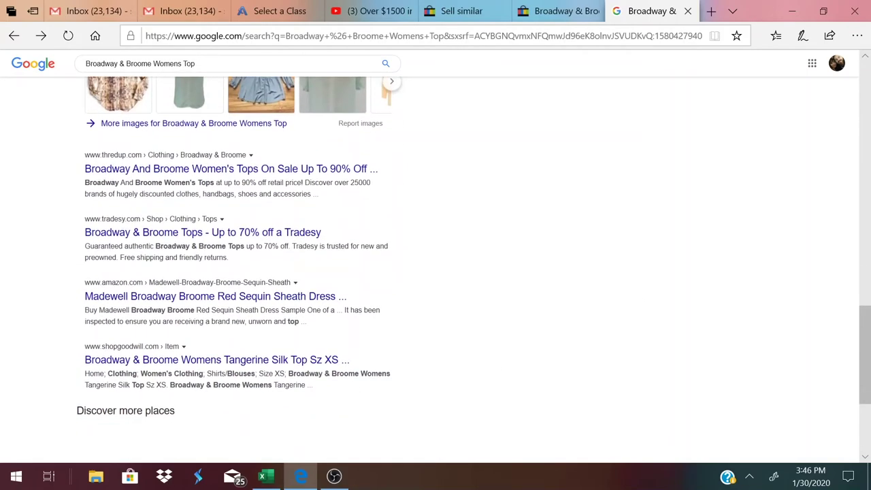
pyautogui.click(287, 298)
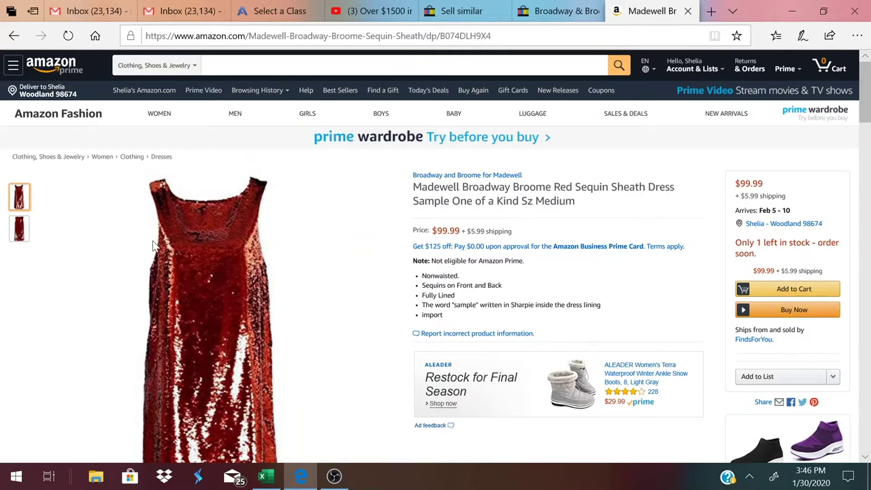
# Go back to Google, then switch to the eBay sold Broadway & Broome XS results.
pyautogui.moveTo(25, 229)
pyautogui.click(14, 38)
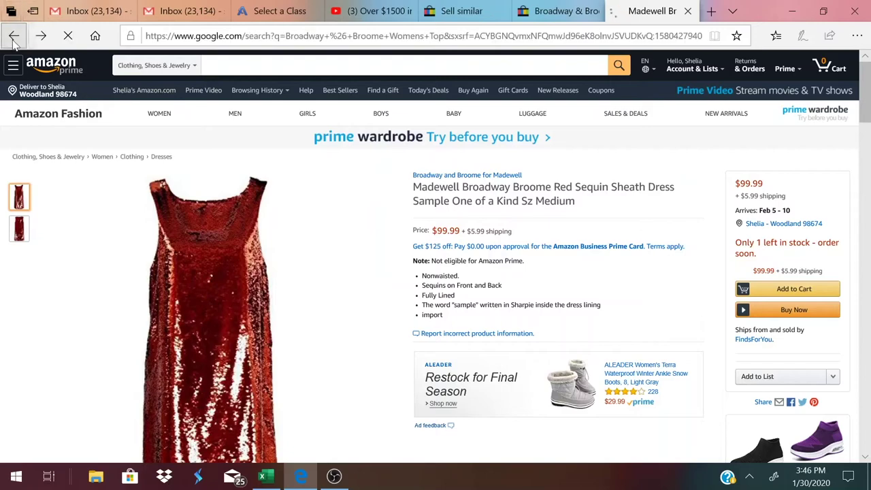
pyautogui.scroll(-2, 509, 339)
pyautogui.scroll(-8, 509, 339)
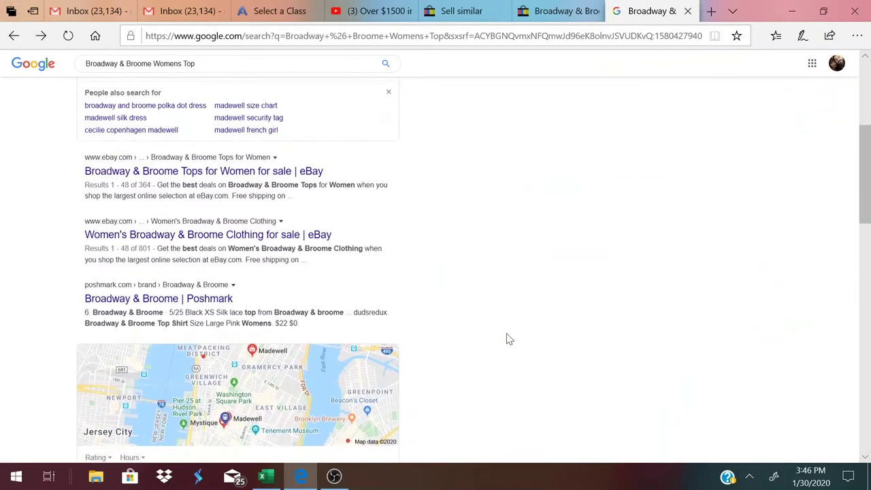
pyautogui.scroll(-4, 509, 339)
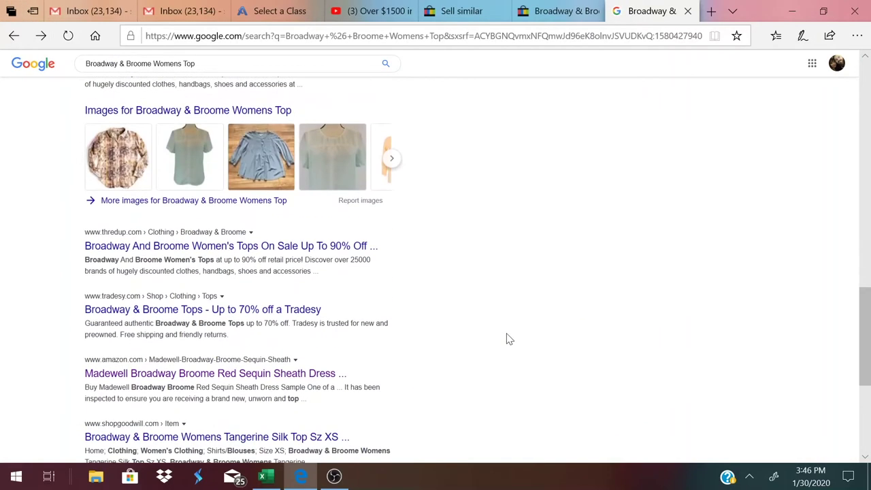
pyautogui.scroll(-2, 510, 339)
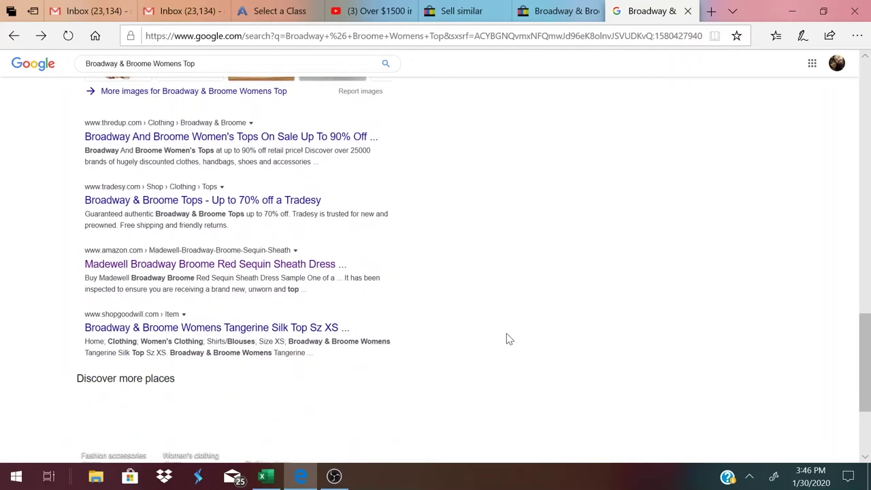
pyautogui.click(545, 9)
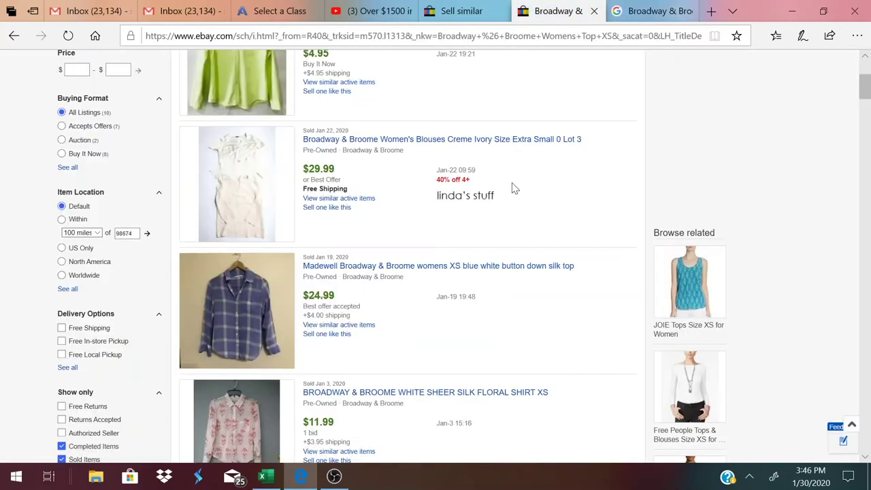
# Delete 'Polka-a-Dot' from the title and add 'Madewell' after Broadway & Broome.
pyautogui.click(457, 11)
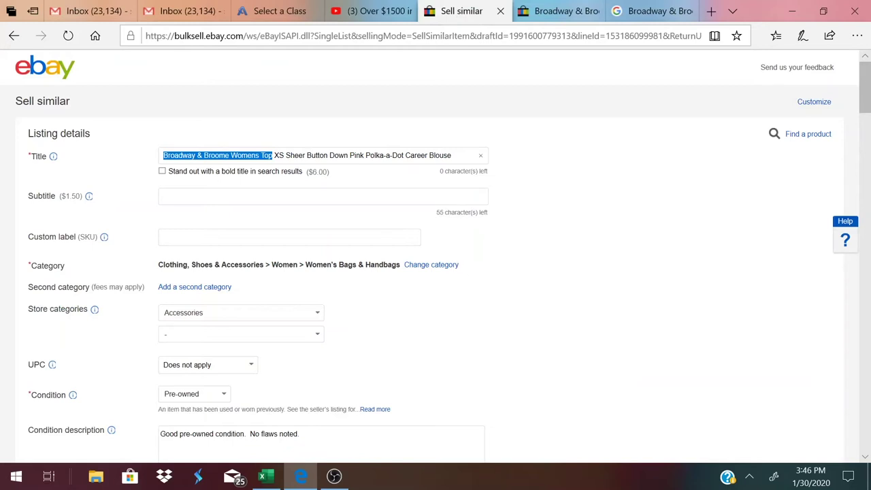
pyautogui.press('End')
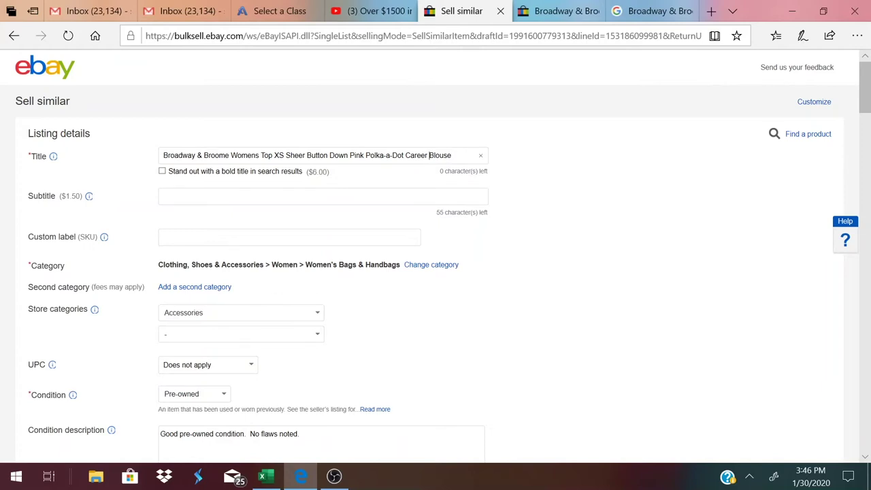
pyautogui.moveTo(366, 155); pyautogui.dragTo(398, 157)
pyautogui.click(404, 158)
pyautogui.doubleClick(404, 158)
pyautogui.press('BackSpace')
pyautogui.press('BackSpace')
pyautogui.press('BackSpace')
pyautogui.press('BackSpace')
pyautogui.press('BackSpace')
pyautogui.press('BackSpace')
pyautogui.press('BackSpace')
pyautogui.press('BackSpace')
pyautogui.press('BackSpace')
pyautogui.press('BackSpace')
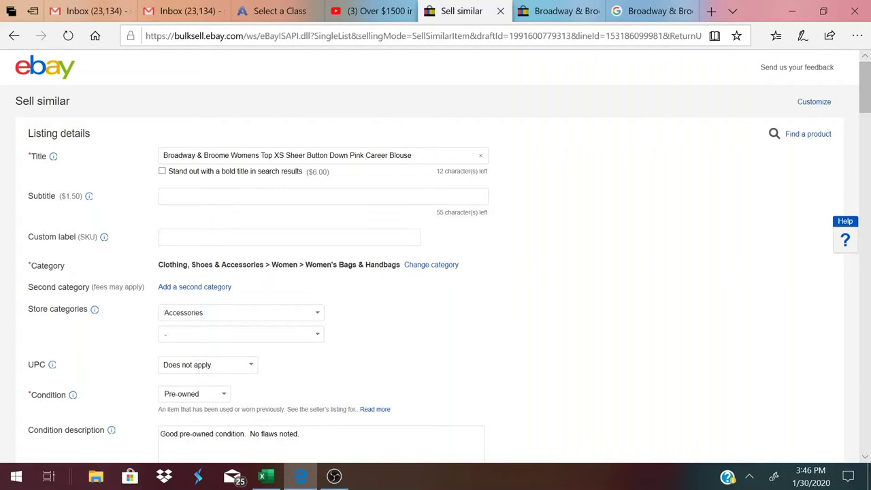
pyautogui.write('Madewell')
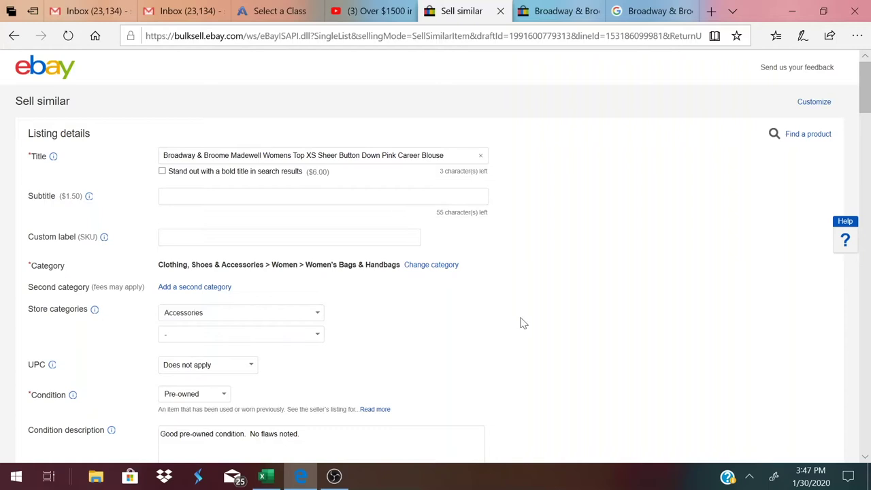
pyautogui.click(578, 10)
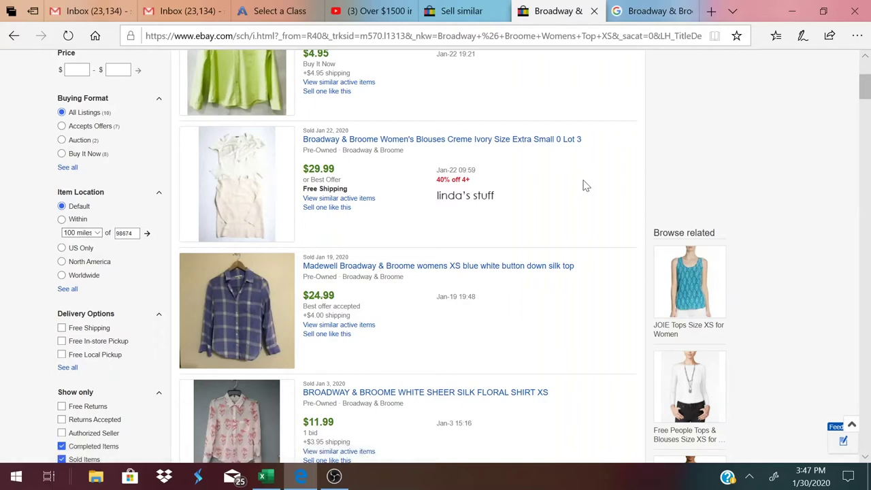
pyautogui.click(451, 11)
pyautogui.click(562, 11)
pyautogui.scroll(-2, 480, 208)
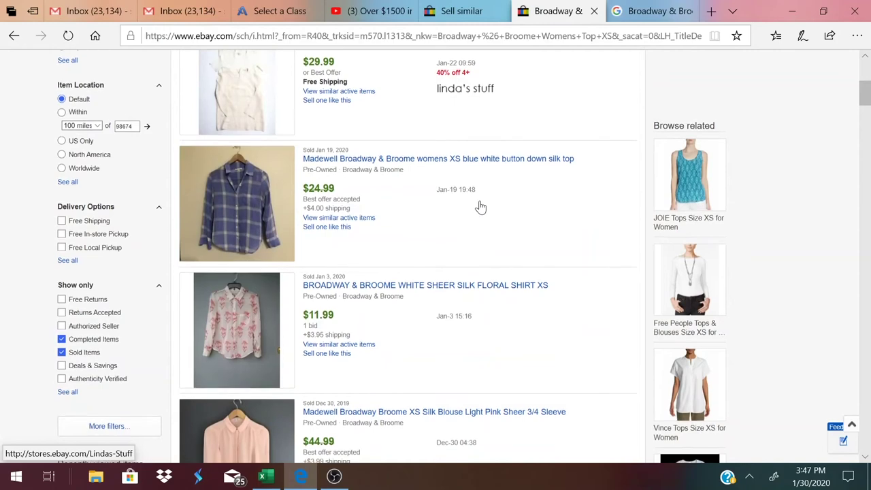
pyautogui.scroll(-2, 480, 206)
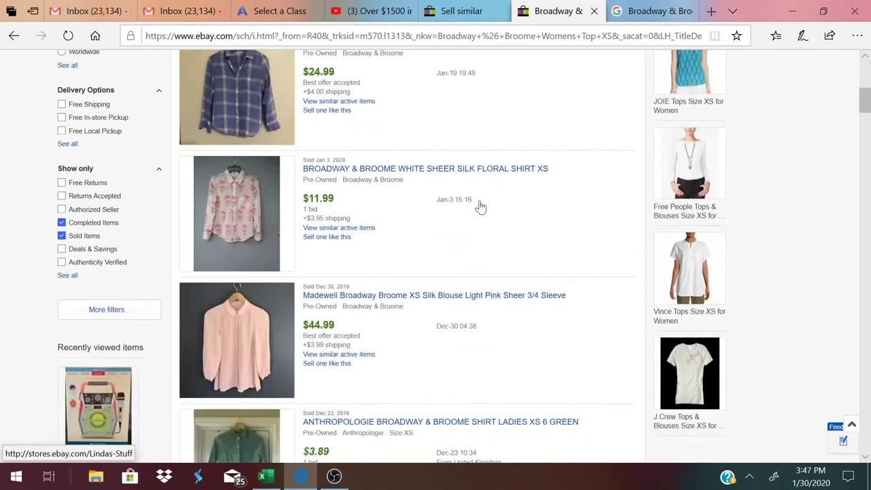
pyautogui.scroll(-2, 462, 160)
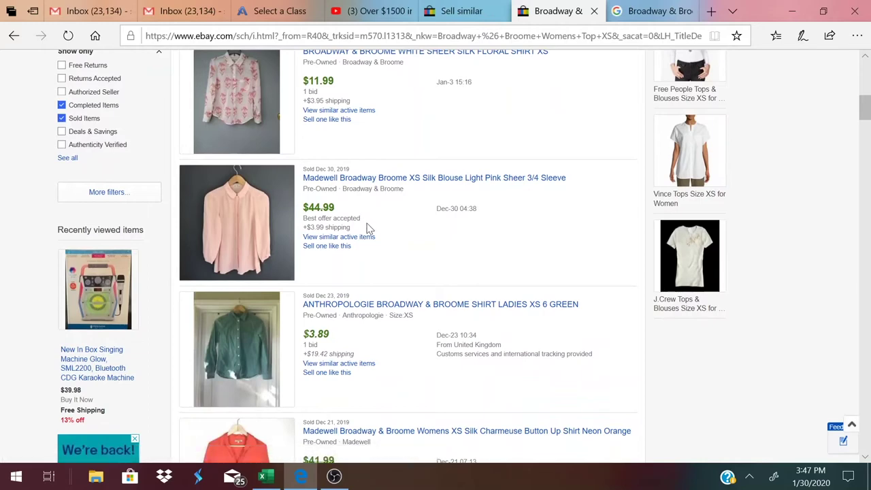
pyautogui.scroll(-4, 367, 229)
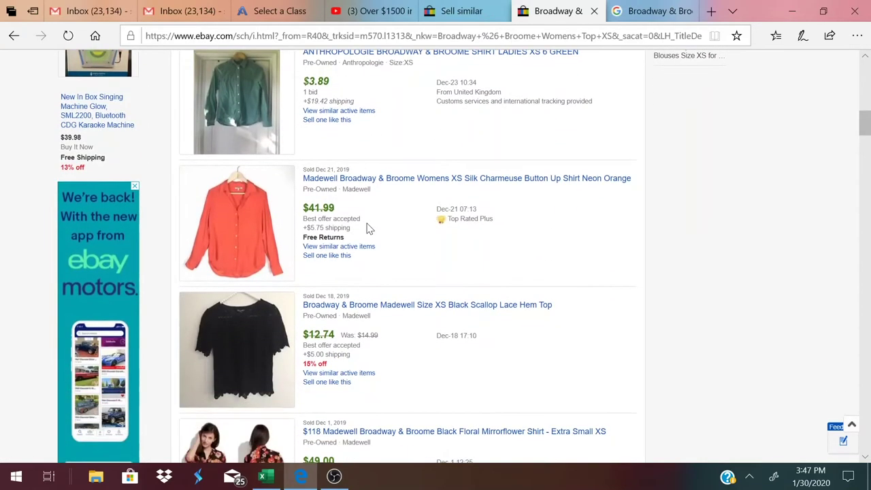
pyautogui.scroll(-2, 367, 230)
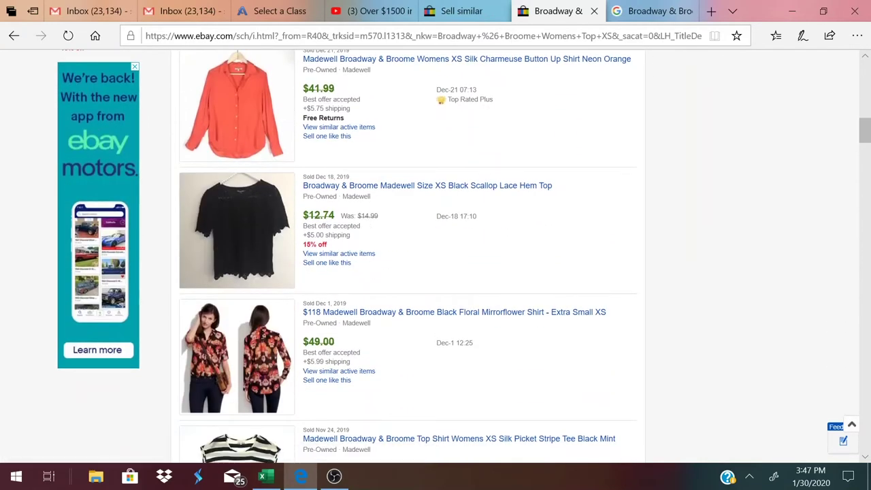
pyautogui.scroll(-3, 378, 100)
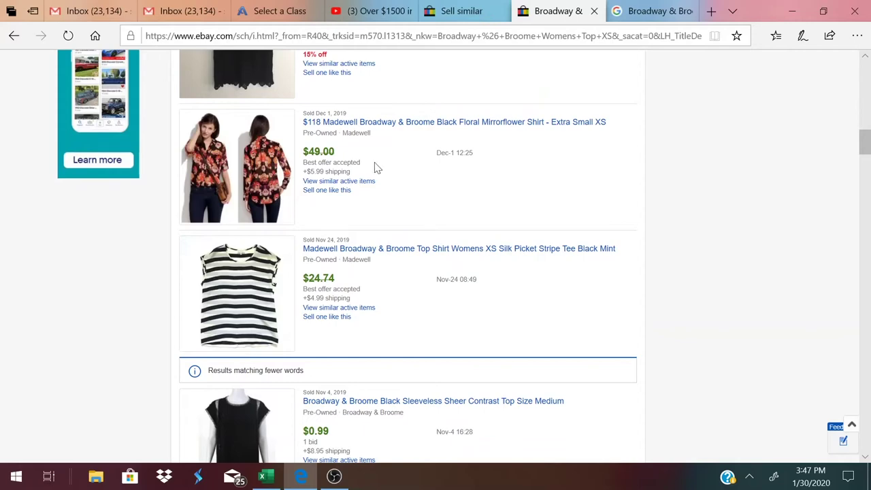
pyautogui.scroll(-2, 378, 169)
pyautogui.scroll(-3, 378, 168)
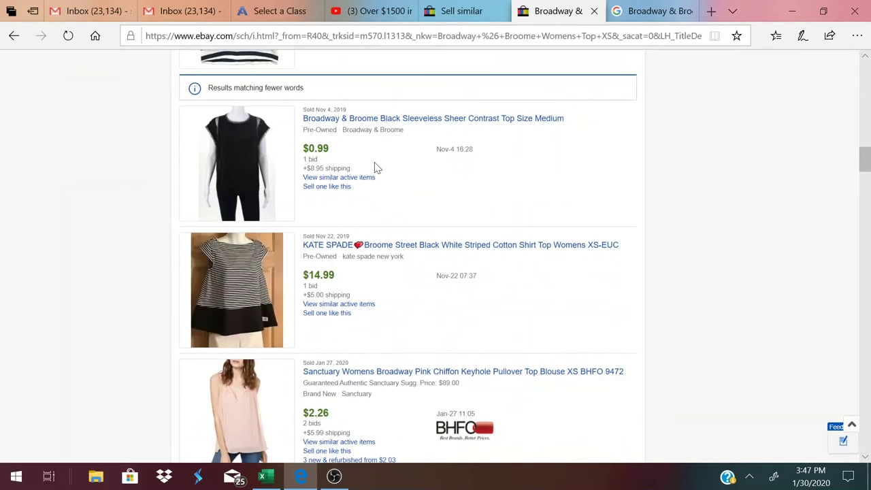
pyautogui.scroll(-6, 378, 168)
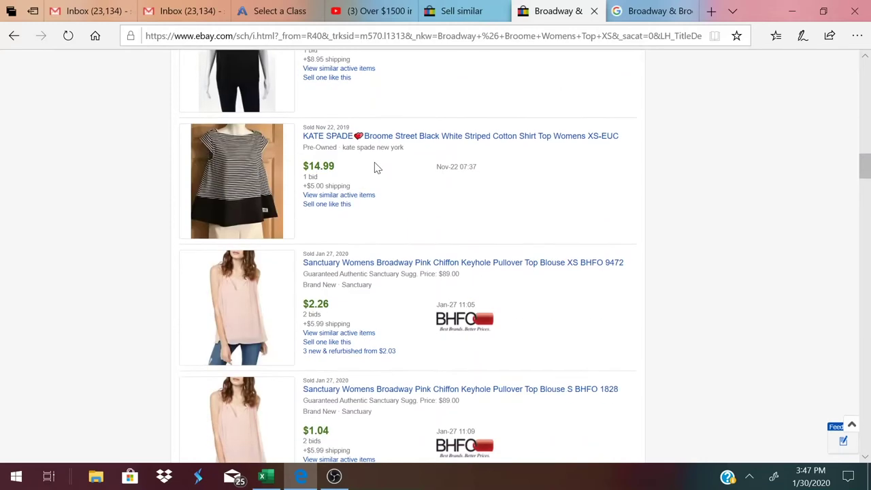
pyautogui.scroll(-2, 377, 168)
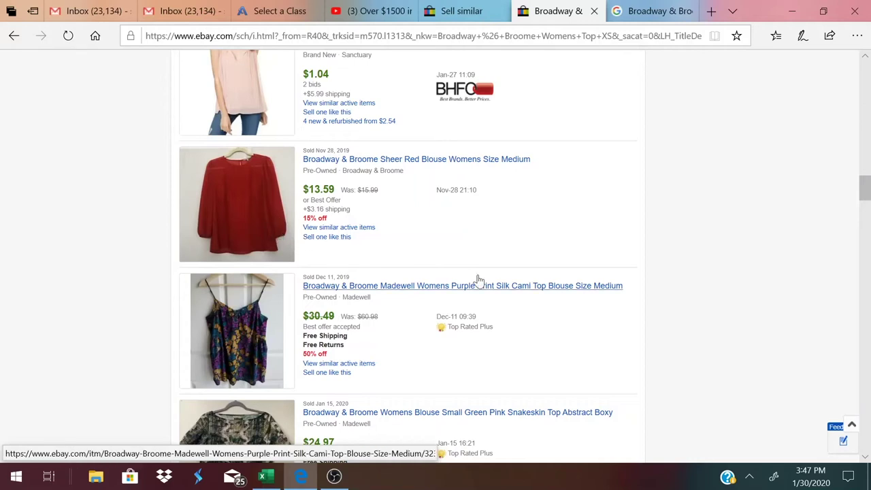
pyautogui.scroll(-2, 479, 280)
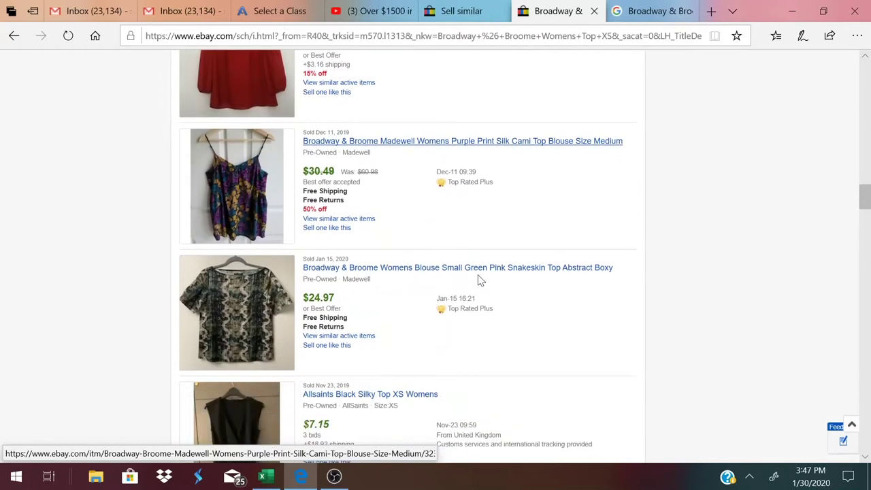
pyautogui.scroll(-4, 363, 319)
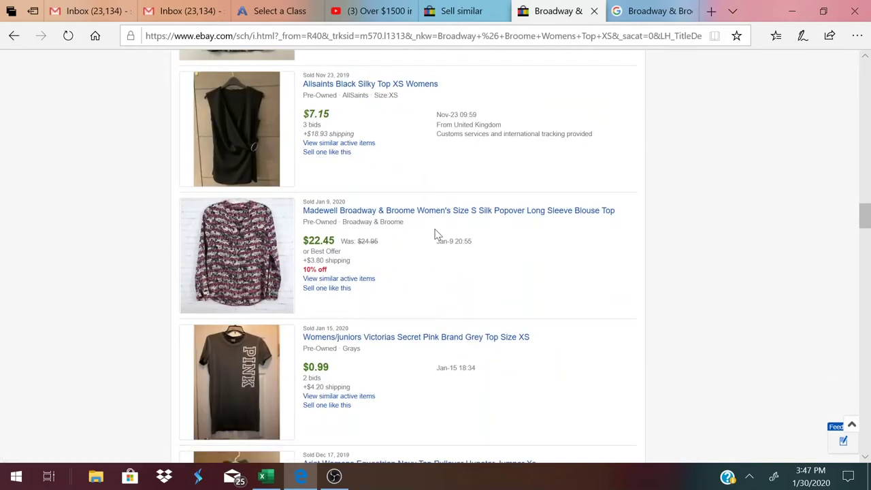
pyautogui.scroll(-3, 482, 215)
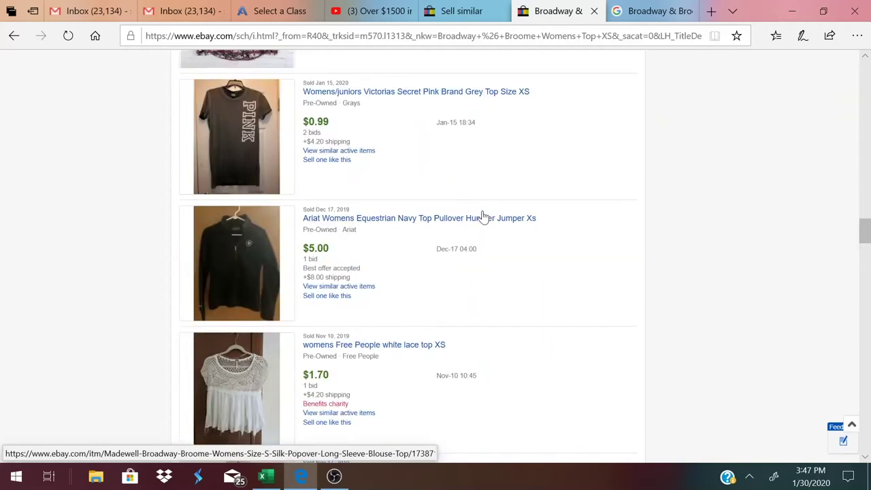
pyautogui.scroll(-2, 482, 215)
pyautogui.scroll(5, 483, 216)
pyautogui.scroll(10, 482, 217)
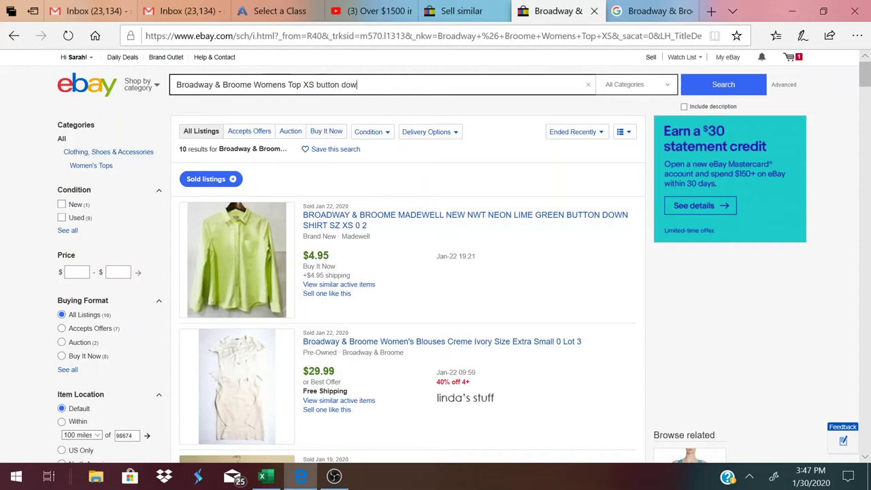
# Add 'button down' and 'sheer' to the sold search, leaving one $11.99 match.
pyautogui.write('n')
pyautogui.press('Return')
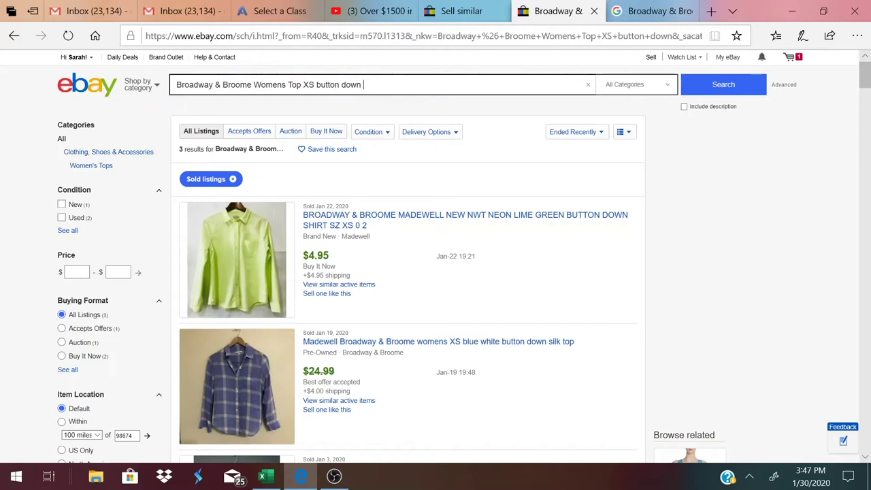
pyautogui.write('sheer')
pyautogui.press('Return')
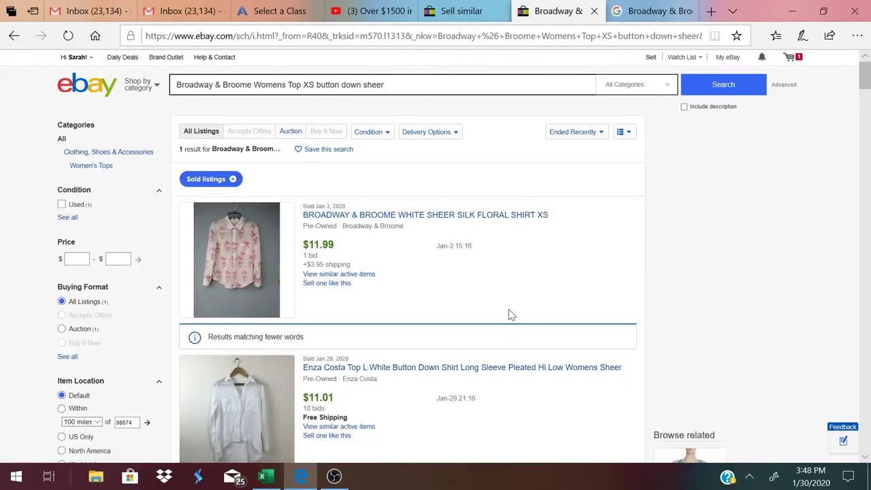
pyautogui.scroll(-2, 512, 315)
pyautogui.scroll(-2, 512, 315)
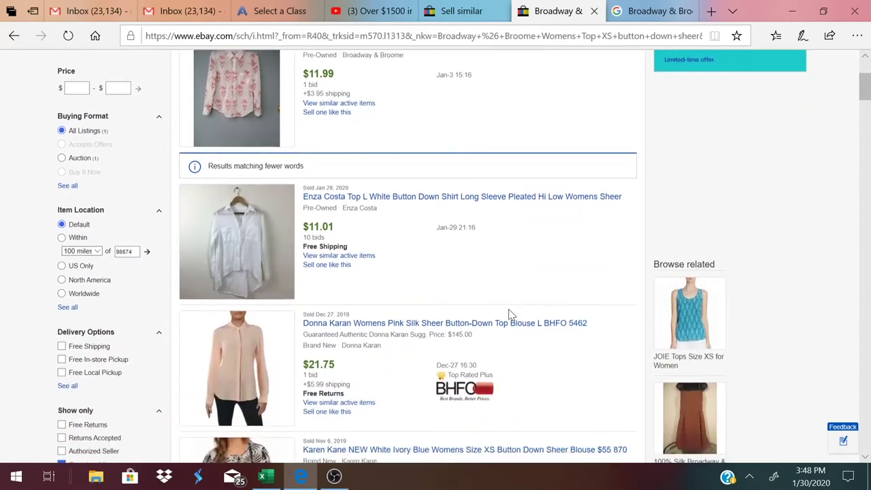
pyautogui.scroll(-1, 512, 315)
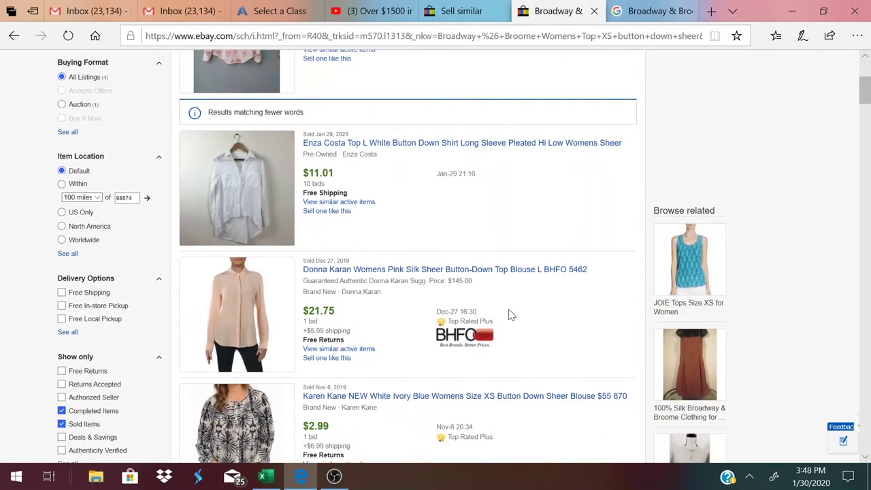
pyautogui.scroll(-2, 512, 315)
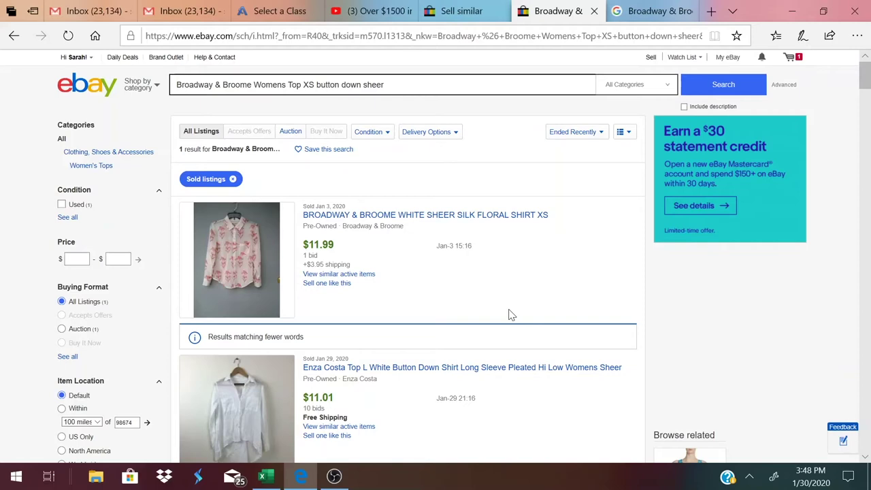
# Change the listing category to Women's Clothing > Tops.
pyautogui.click(456, 11)
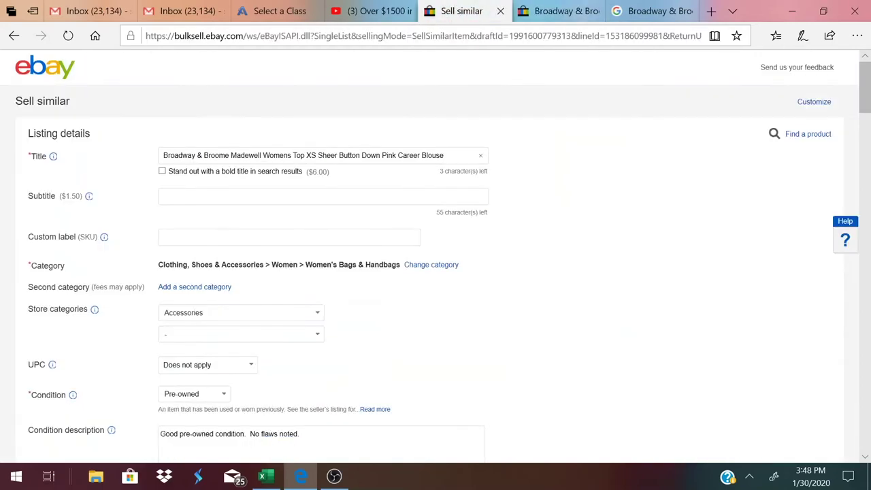
pyautogui.scroll(-1, 582, 382)
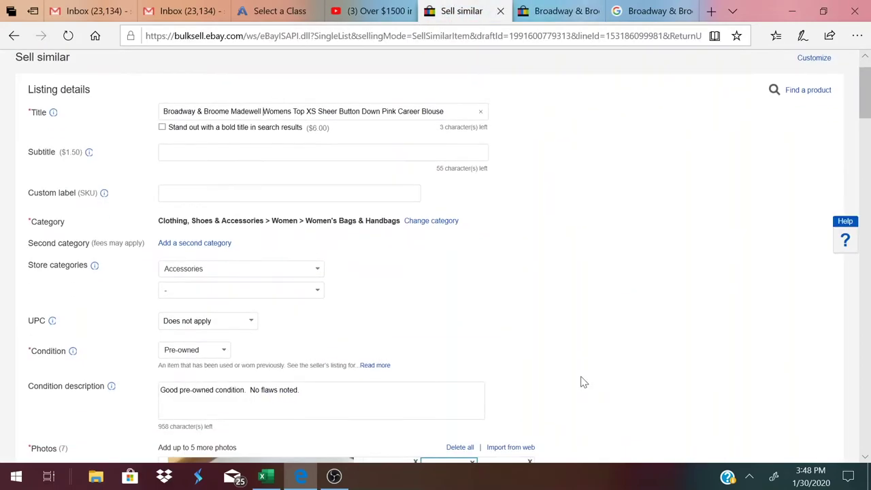
pyautogui.click(417, 203)
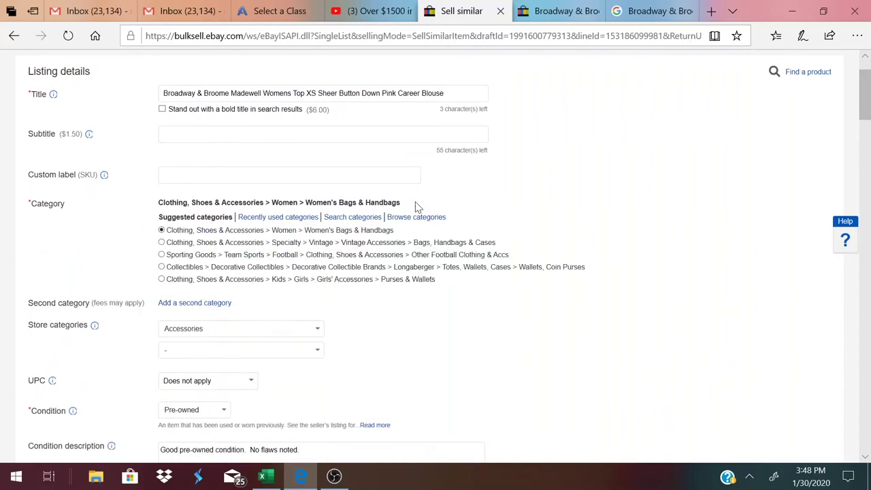
pyautogui.click(341, 231)
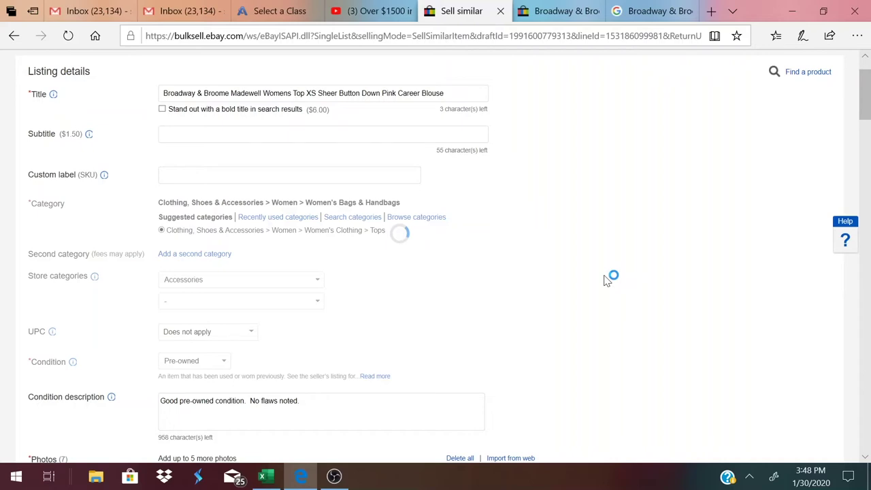
# Set the store category to Women's > Tops & Blouses.
pyautogui.scroll(-1, 607, 280)
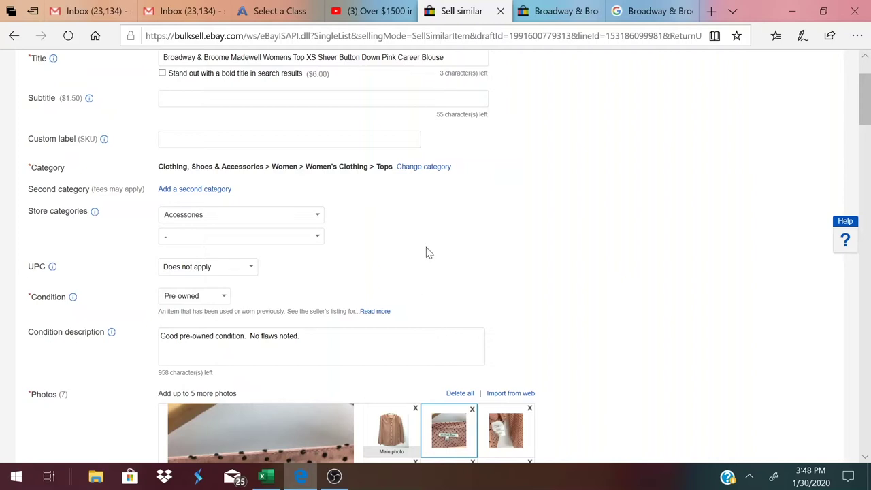
pyautogui.click(318, 215)
pyautogui.scroll(-1, 267, 337)
pyautogui.scroll(-8, 267, 338)
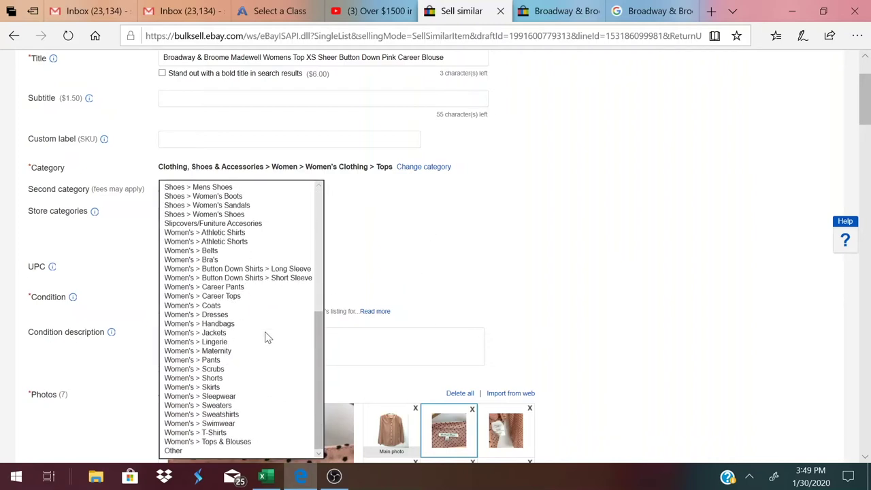
pyautogui.click(213, 441)
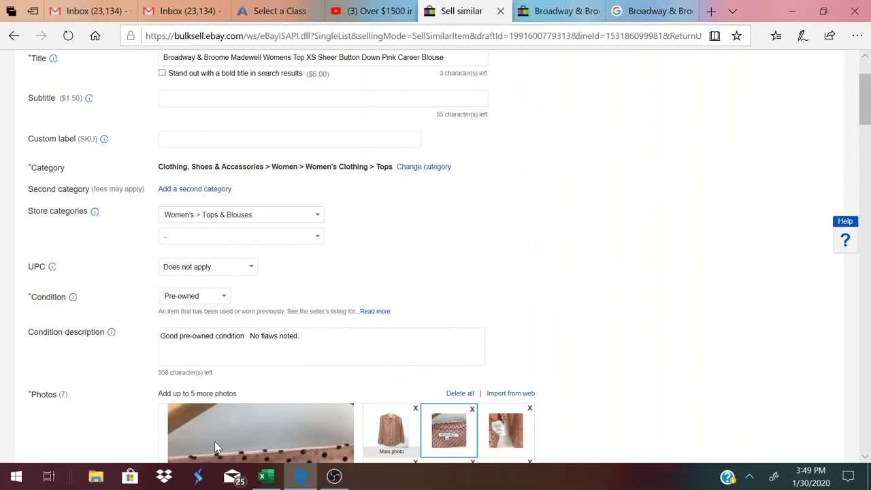
pyautogui.scroll(-4, 549, 351)
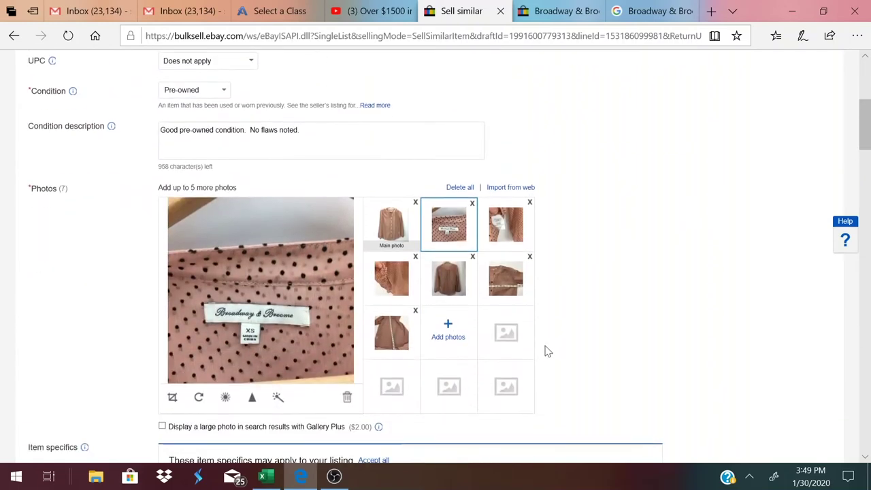
# Accept the suggested specifics (Brand Madewell) and set Size Type Regular, Size XS.
pyautogui.scroll(-3, 477, 286)
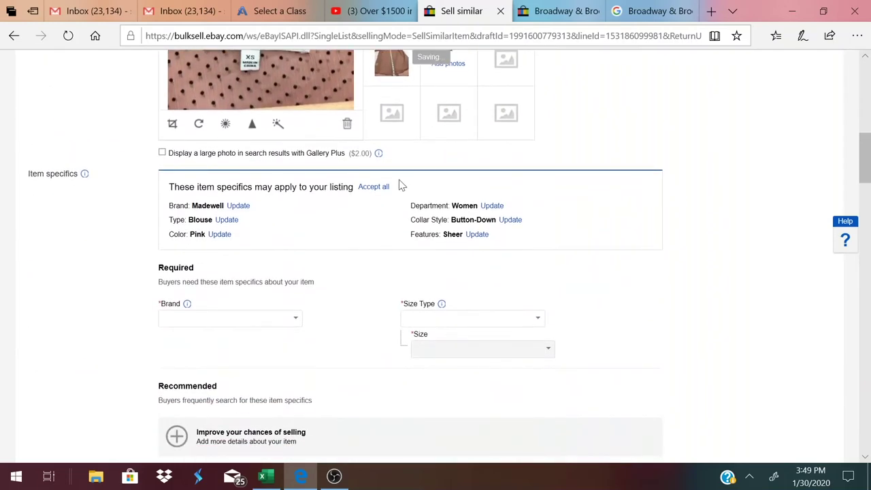
pyautogui.click(378, 187)
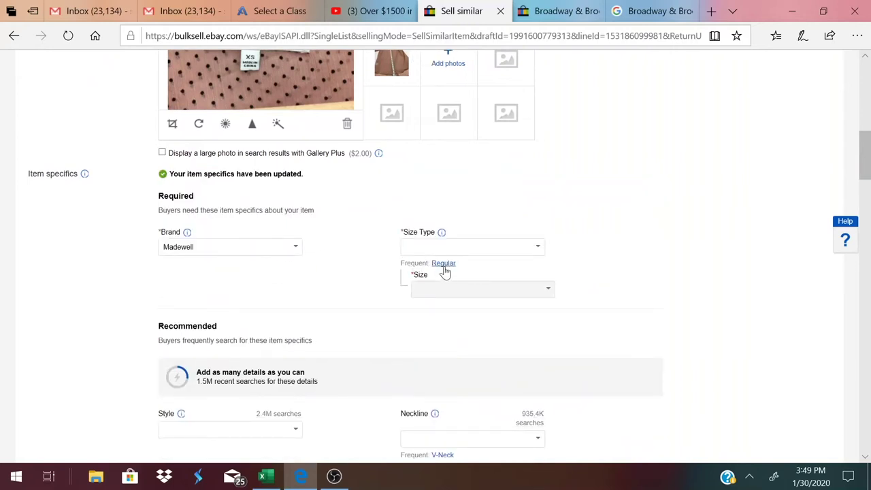
pyautogui.click(441, 264)
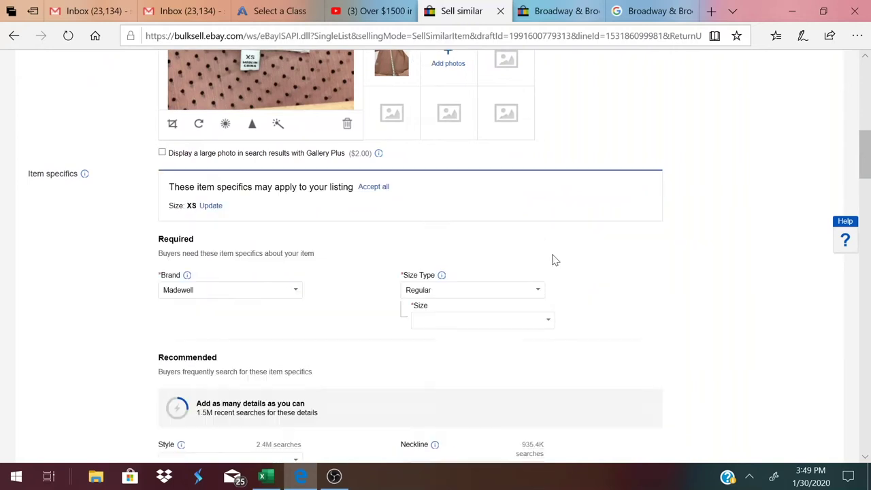
pyautogui.click(546, 321)
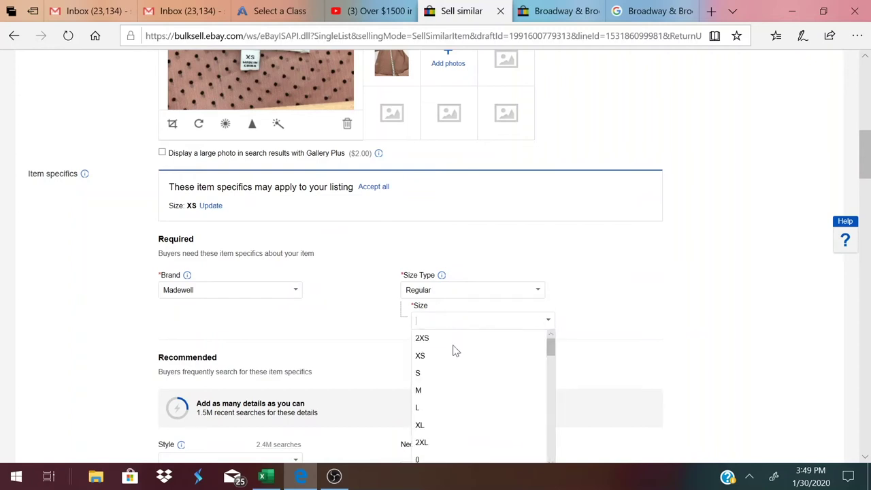
pyautogui.click(438, 360)
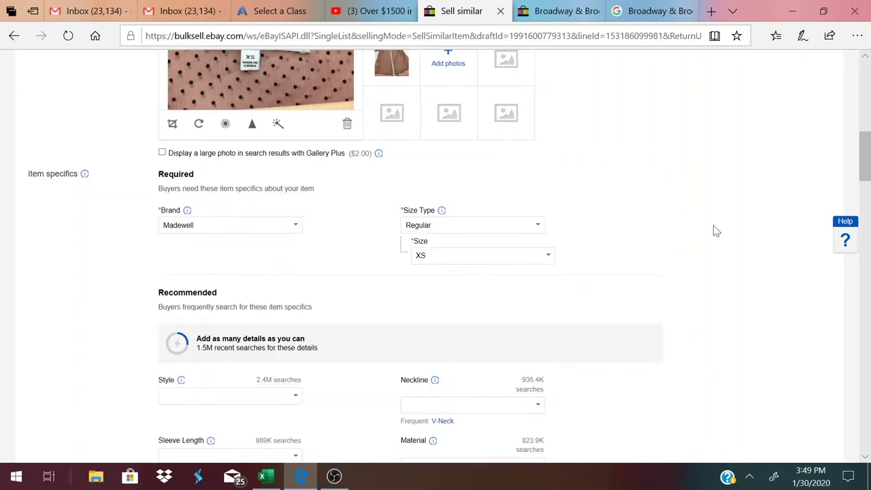
# Set the Style item specific to Basic.
pyautogui.scroll(-3, 716, 231)
pyautogui.scroll(-1, 715, 230)
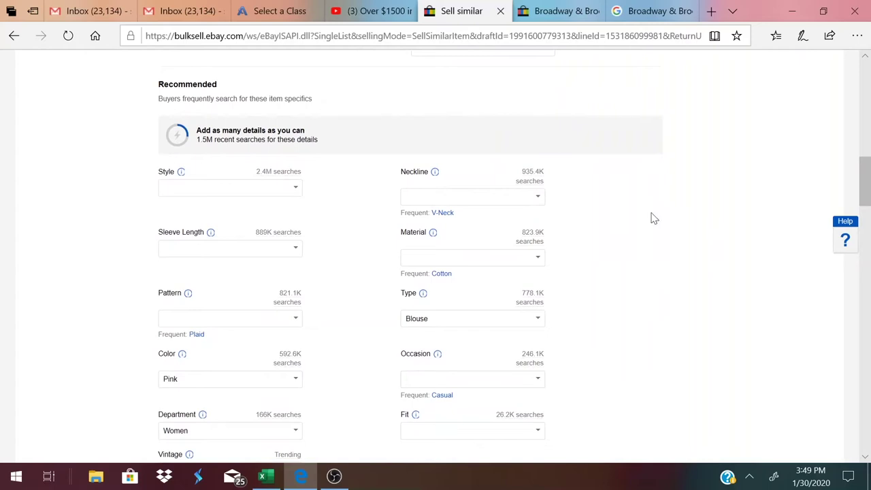
pyautogui.click(302, 187)
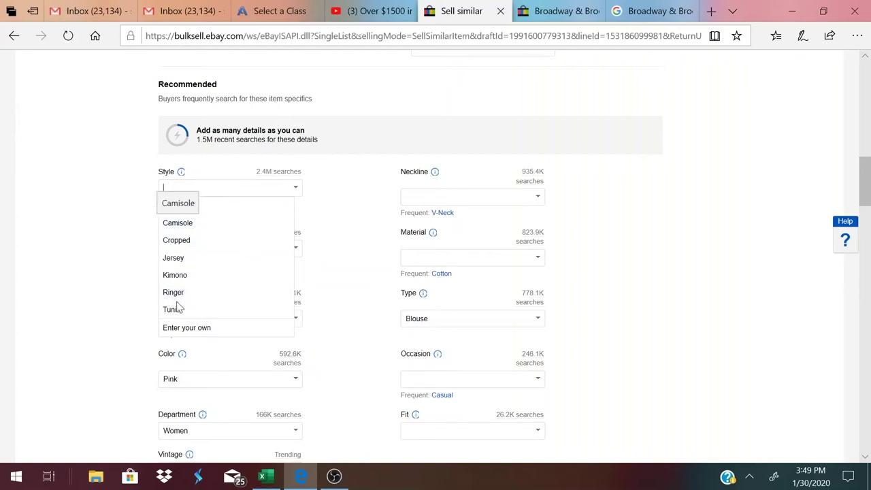
pyautogui.scroll(1, 214, 210)
pyautogui.click(214, 208)
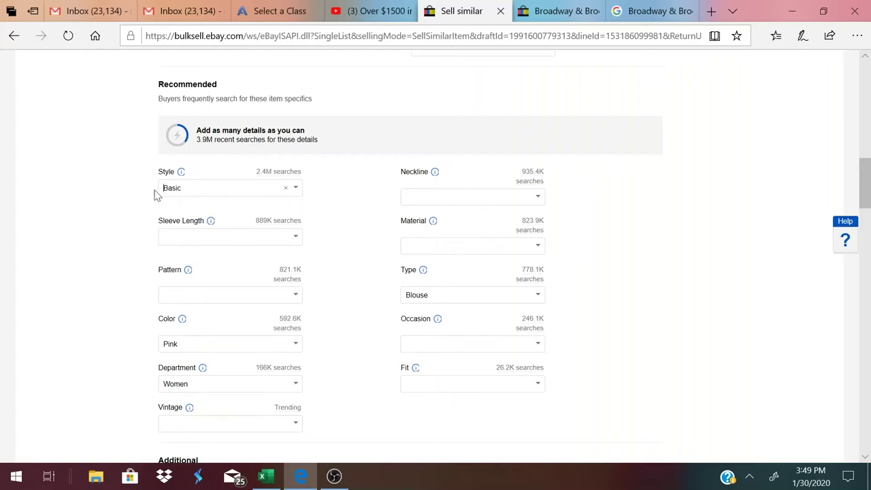
# Set the Neckline to Collared, then change it to Round Neck after checking the photo.
pyautogui.click(538, 197)
pyautogui.click(433, 234)
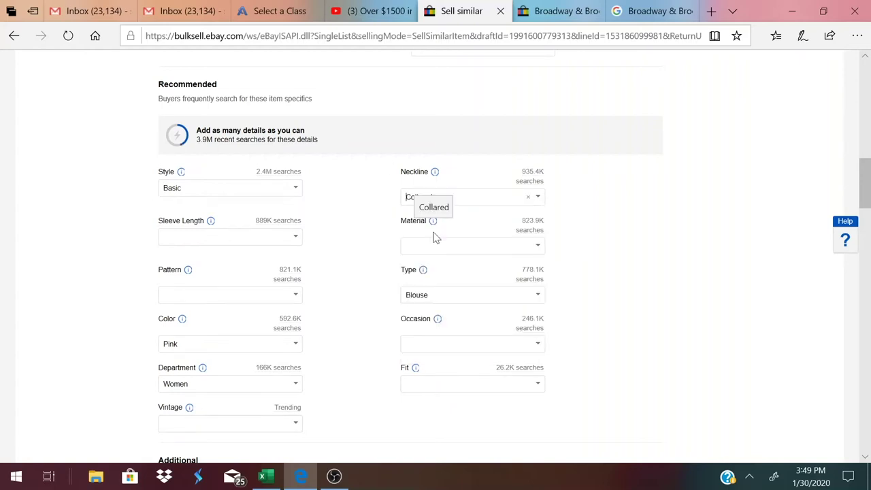
pyautogui.scroll(5, 436, 237)
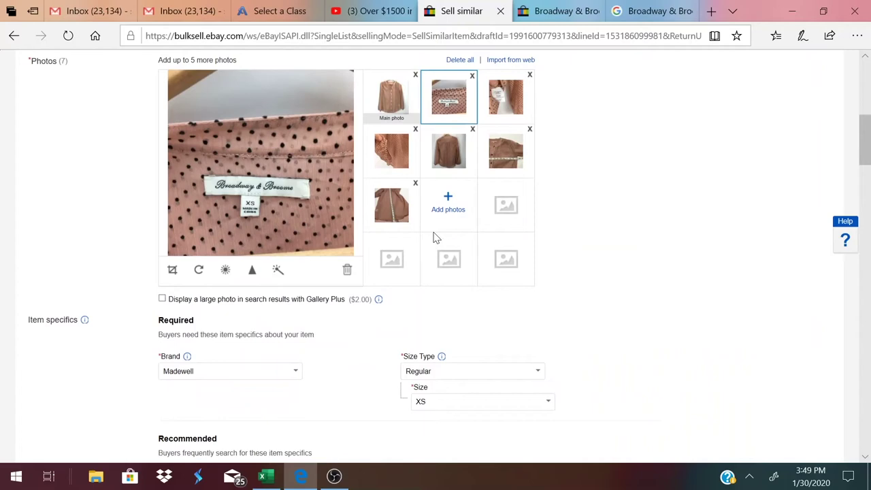
pyautogui.click(400, 104)
pyautogui.scroll(-5, 400, 106)
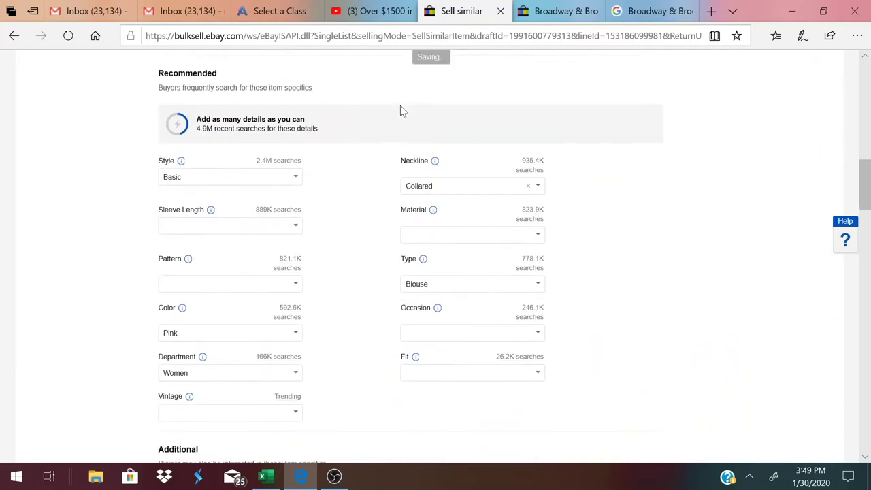
pyautogui.click(542, 186)
pyautogui.scroll(-3, 520, 236)
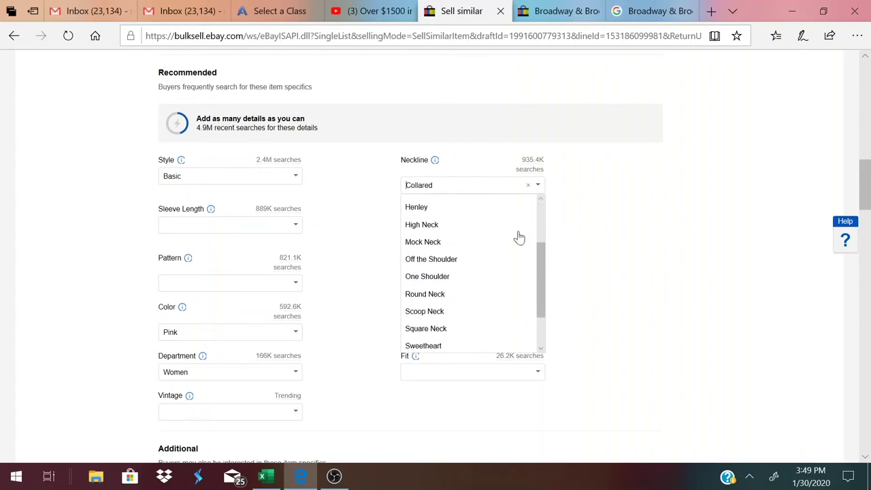
pyautogui.scroll(-1, 520, 237)
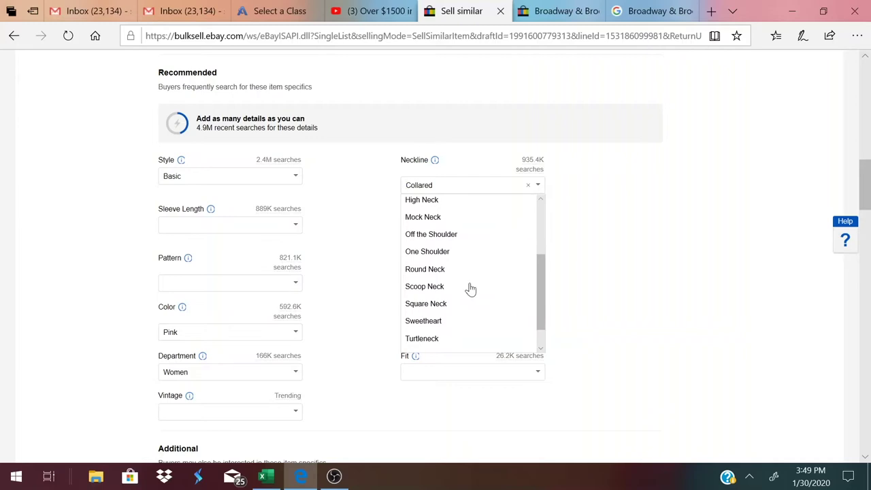
pyautogui.scroll(-2, 468, 289)
pyautogui.scroll(-1, 471, 292)
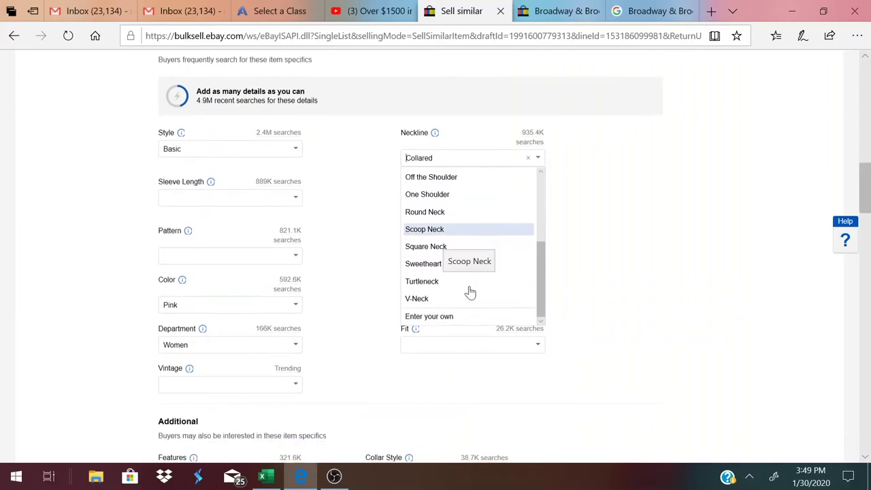
pyautogui.click(435, 212)
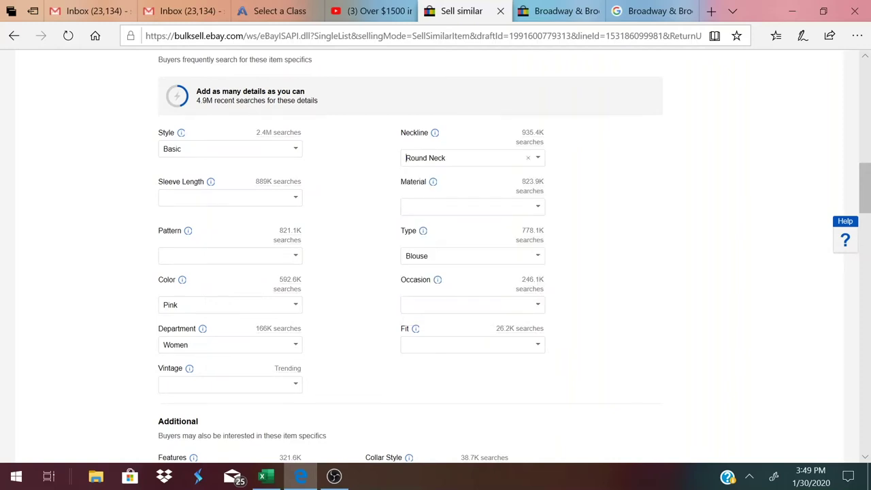
# Set Material to Polyester and Pattern to Polka Dot.
pyautogui.click(538, 211)
pyautogui.write('pol')
pyautogui.click(431, 229)
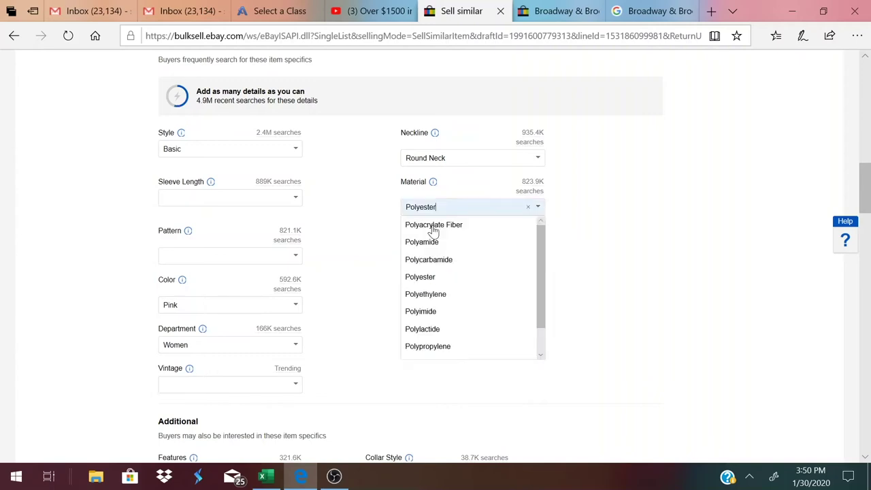
pyautogui.click(250, 255)
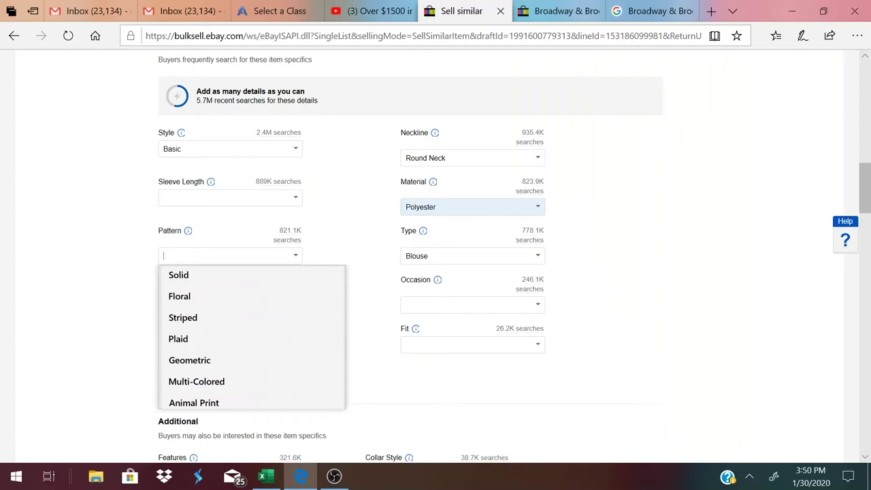
pyautogui.write('Sp')
pyautogui.press('BackSpace')
pyautogui.press('BackSpace')
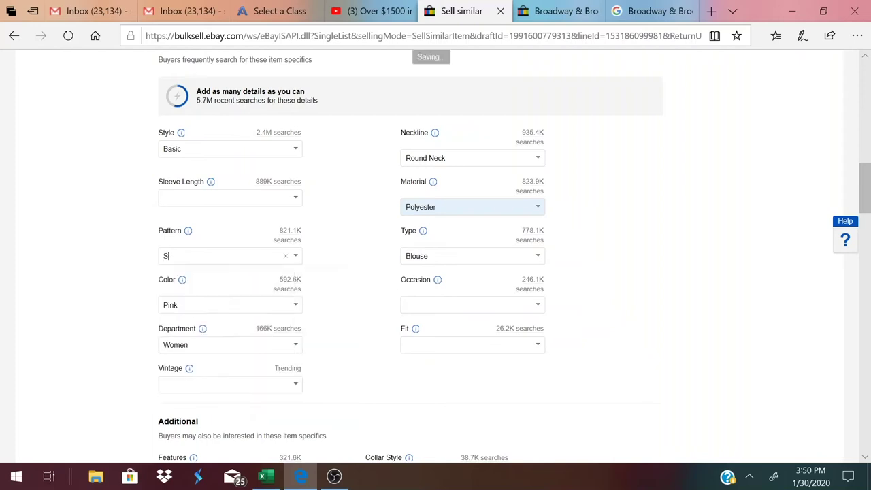
pyautogui.write('pol')
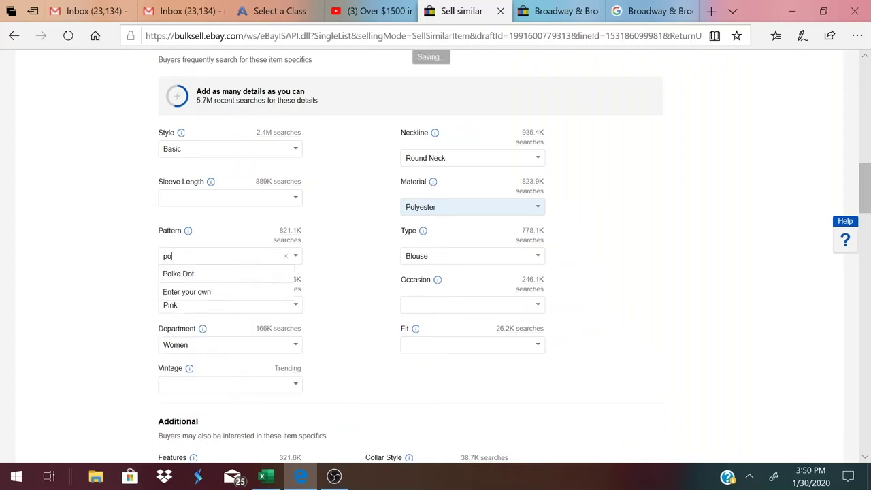
pyautogui.click(174, 275)
# Set the Sleeve Length to Long Sleeve.
pyautogui.scroll(10, 377, 271)
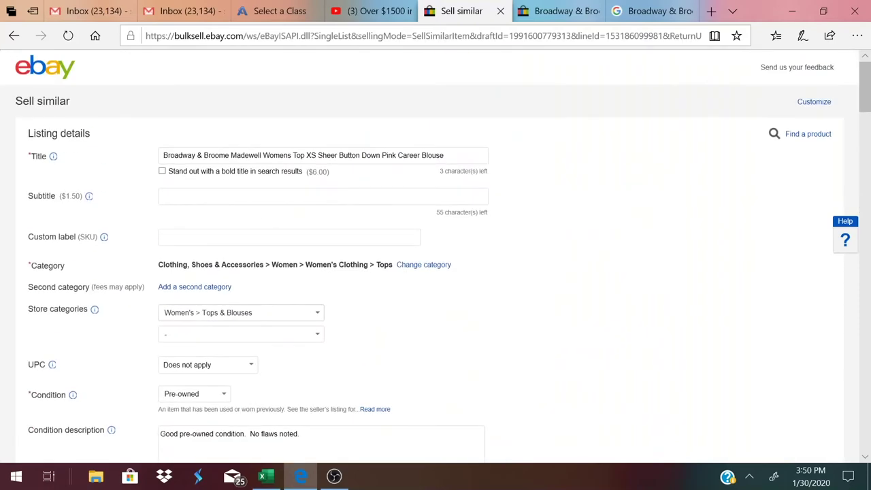
pyautogui.scroll(-6, 491, 250)
pyautogui.scroll(-3, 492, 250)
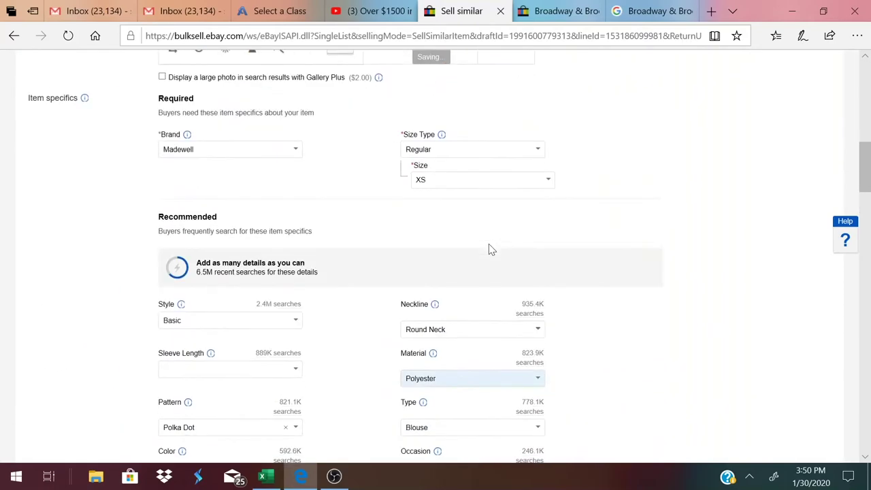
pyautogui.scroll(-1, 492, 249)
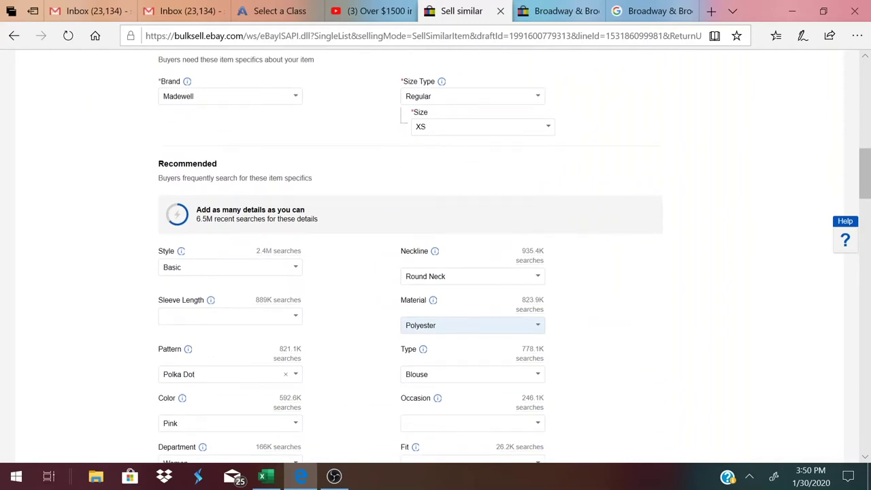
pyautogui.click(300, 320)
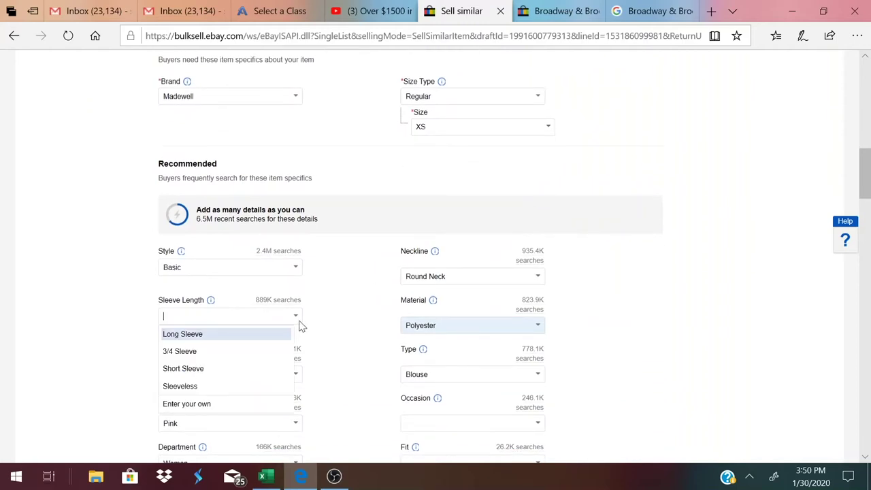
pyautogui.click(199, 344)
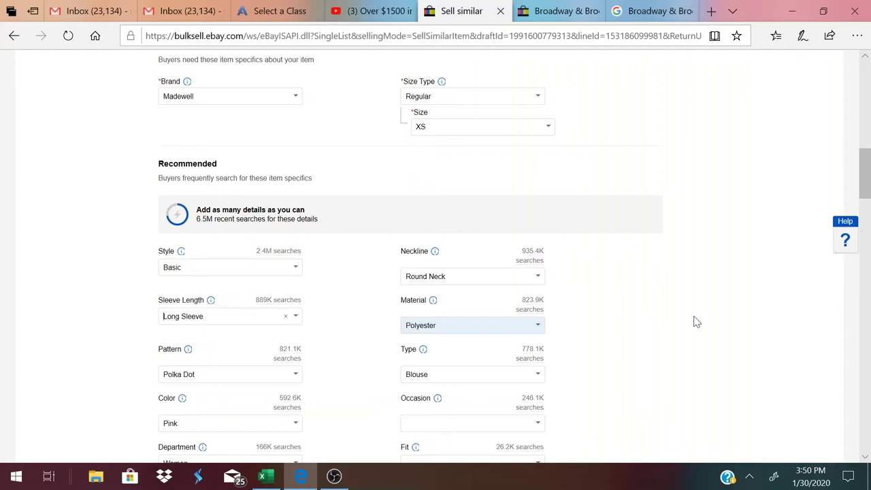
# Add blank lines at the top of the item description, above the store text.
pyautogui.scroll(-2, 697, 322)
pyautogui.scroll(-2, 697, 322)
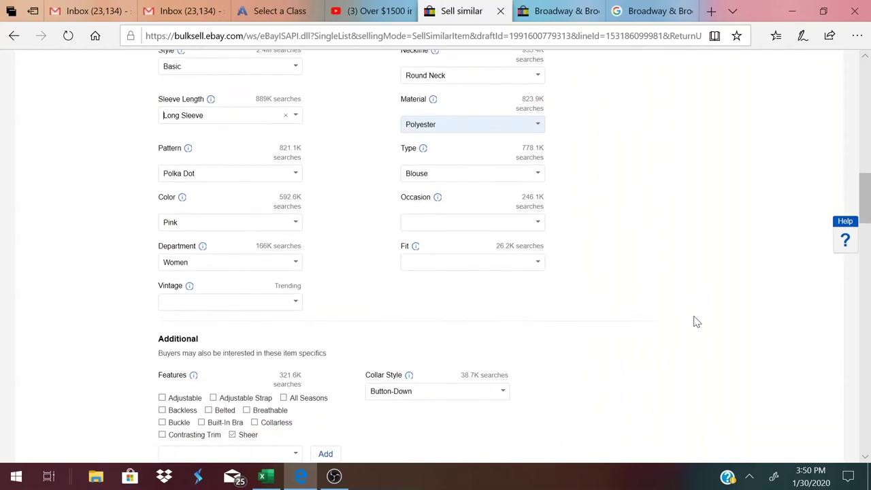
pyautogui.scroll(-4, 697, 322)
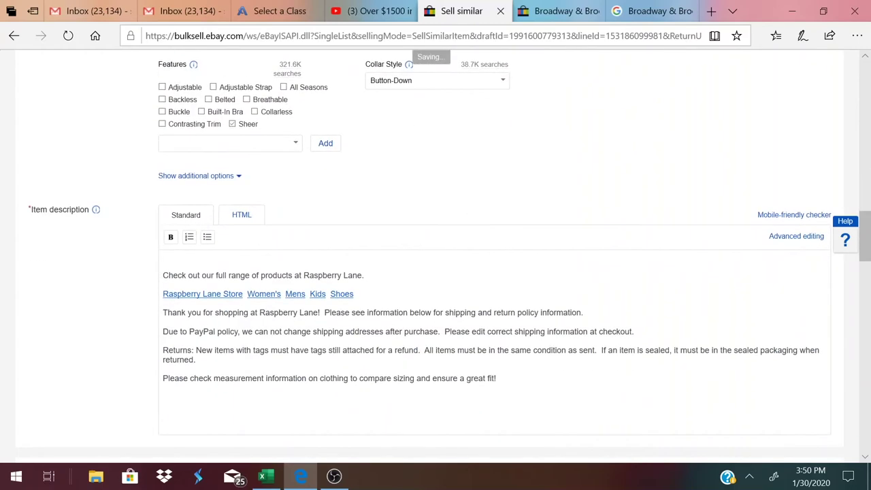
pyautogui.press('Return')
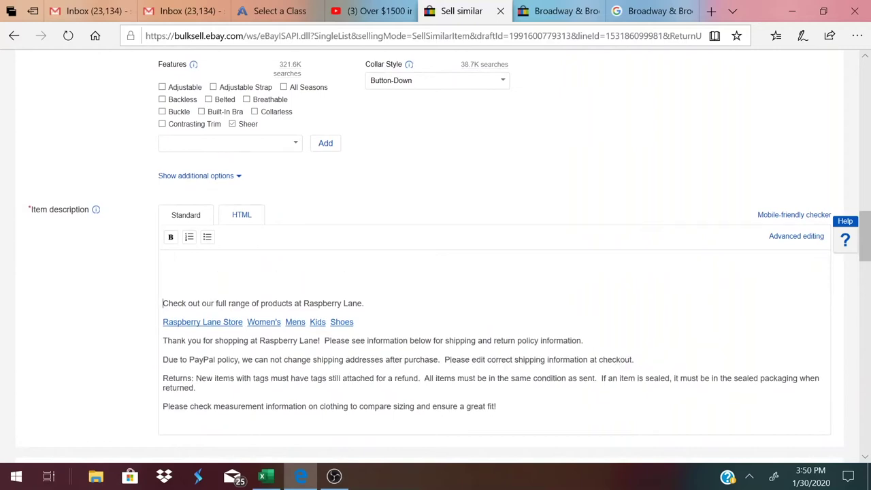
pyautogui.press('Up')
# Paste the full title atop the description, then add 'Excellent condition, women's, sheer, dusty pink and black polka dot button down shirt…'.
pyautogui.scroll(15, 167, 282)
pyautogui.click(197, 155)
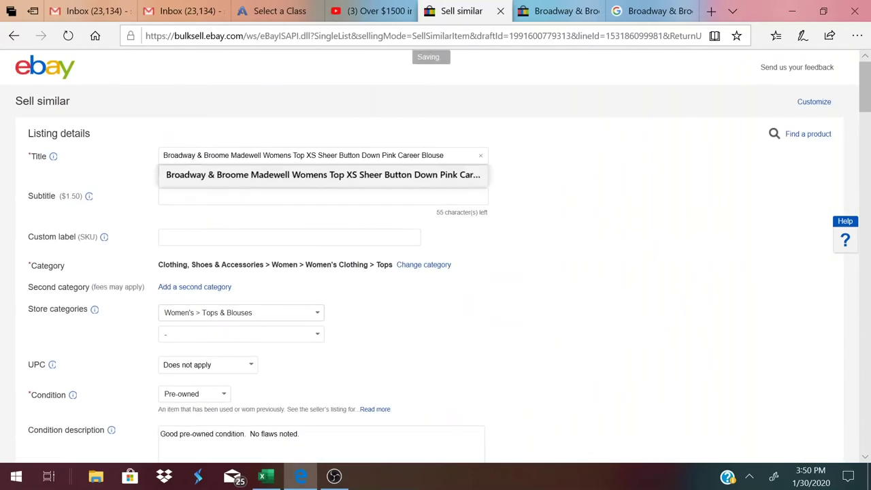
pyautogui.tripleClick(198, 156)
pyautogui.hotkey('ctrl', 'c')
pyautogui.scroll(-15, 197, 155)
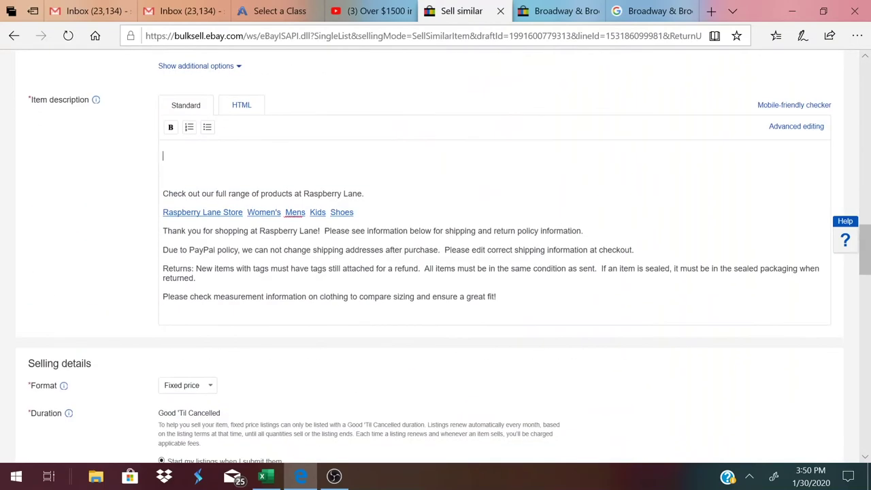
pyautogui.hotkey('ctrl', 'v')
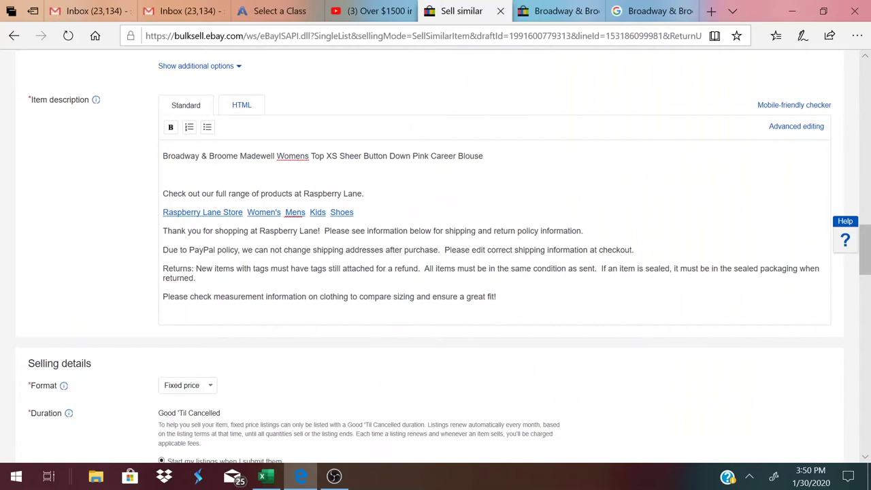
pyautogui.press('Return')
pyautogui.write("Excellent condition, women's, sheer, dusty pin")
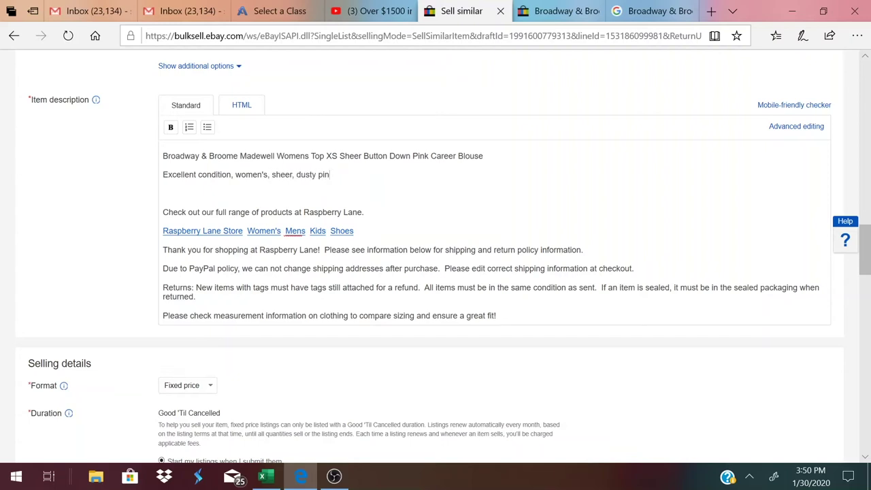
pyautogui.write('k and black polka dot button do')
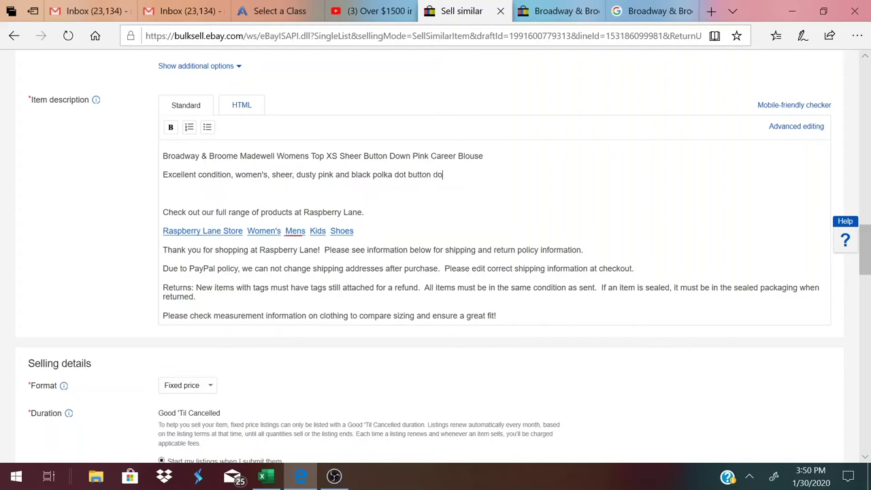
pyautogui.write('wn shirt.  Long ')
pyautogui.write('sleeves')
pyautogui.write('.  Siz')
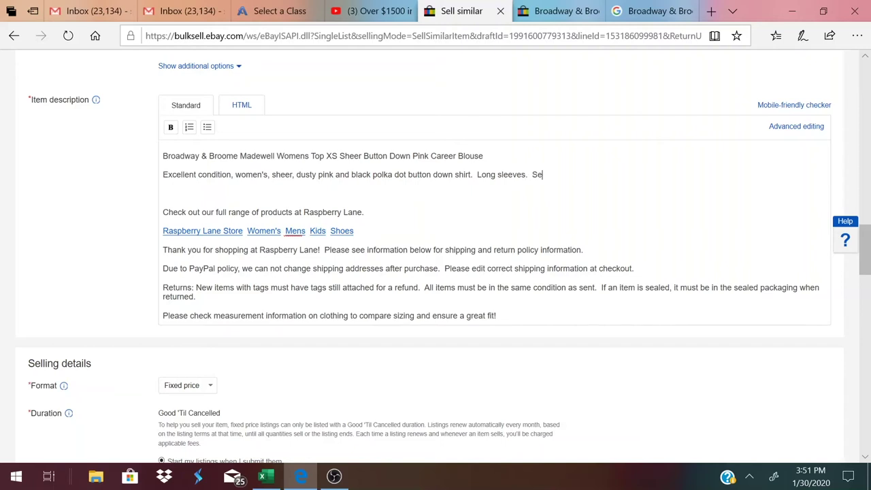
pyautogui.write('e is XS.  See photos for armpit to armip')
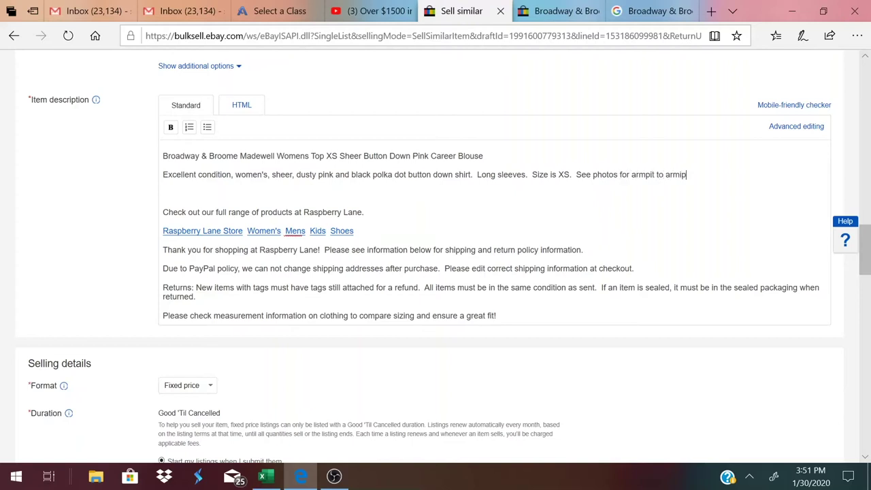
pyautogui.write('pit and back neck to hem measurements.')
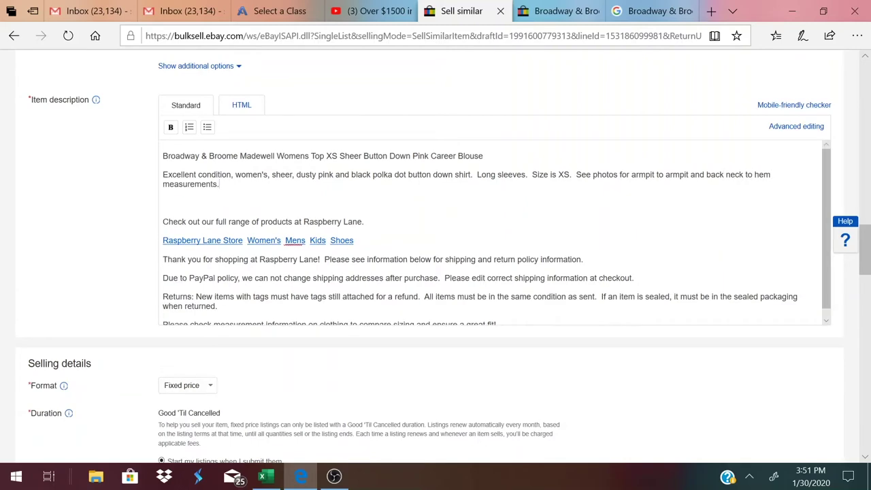
pyautogui.scroll(-5, 167, 169)
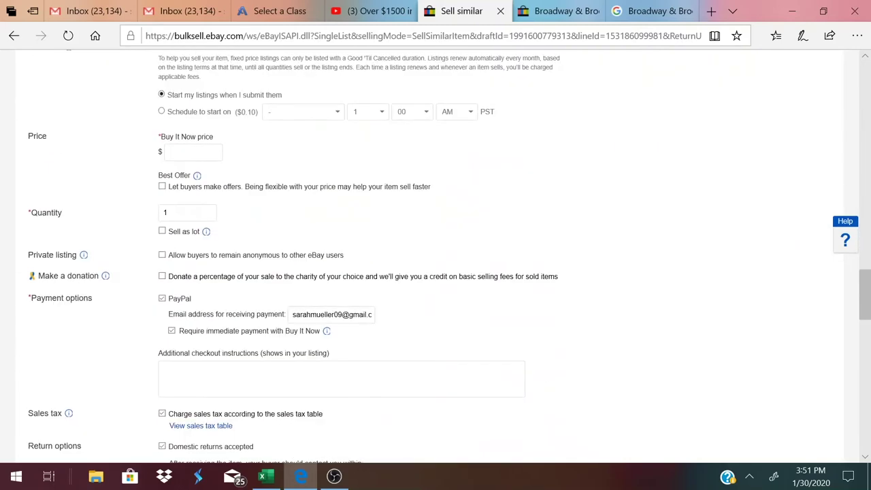
# Enter 20.00 as the blouse's Buy It Now price and review the form below.
pyautogui.click(191, 152)
pyautogui.write('20.00')
pyautogui.scroll(-3, 400, 265)
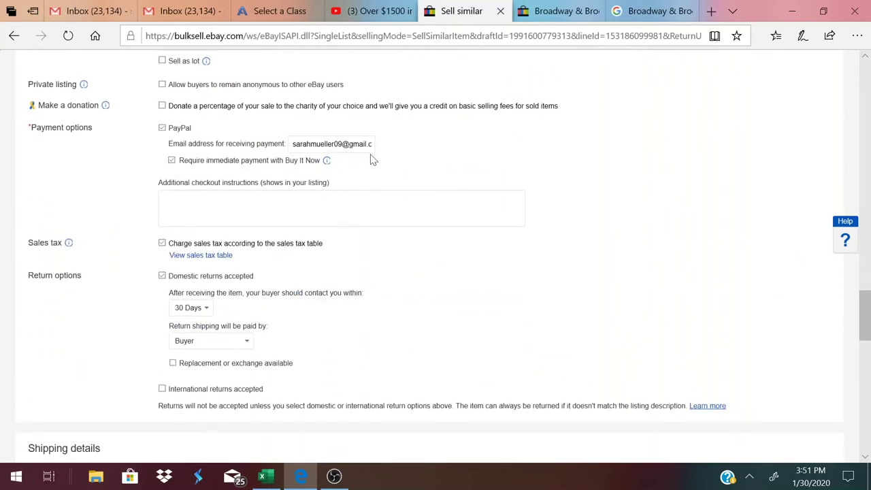
pyautogui.scroll(-2, 513, 195)
pyautogui.scroll(1, 513, 194)
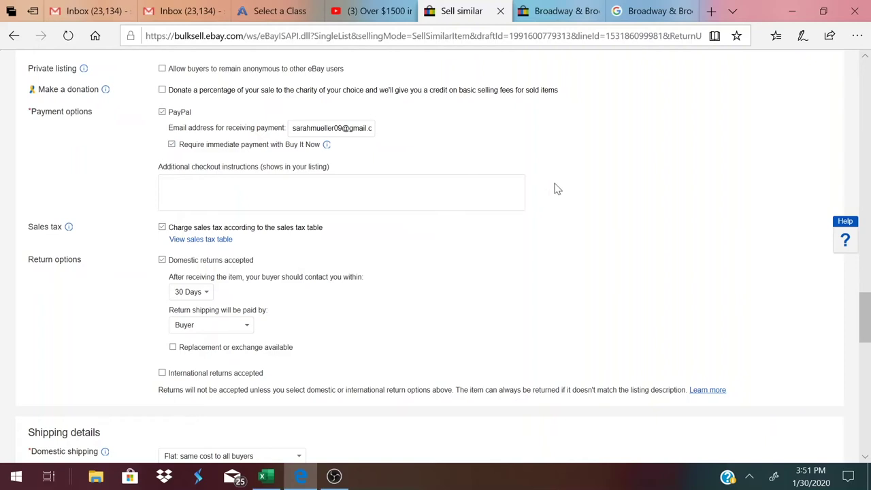
pyautogui.scroll(-1, 555, 189)
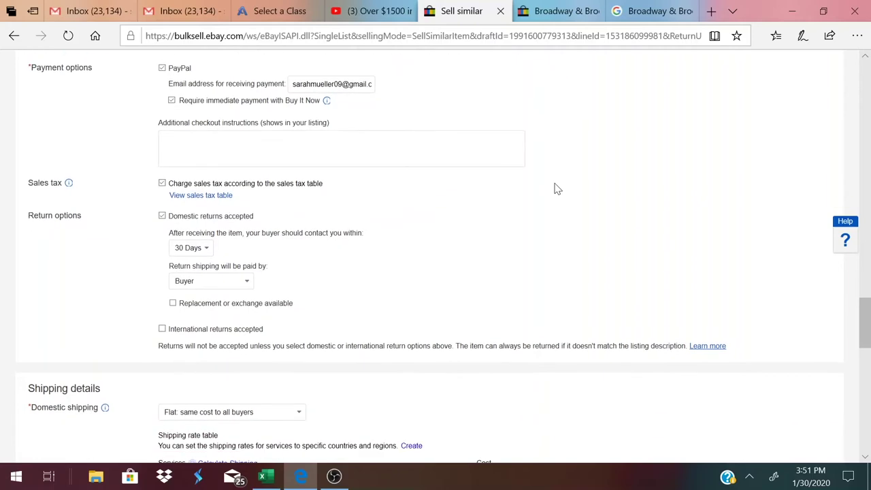
pyautogui.scroll(2, 591, 205)
pyautogui.scroll(-2, 591, 206)
pyautogui.scroll(-1, 591, 206)
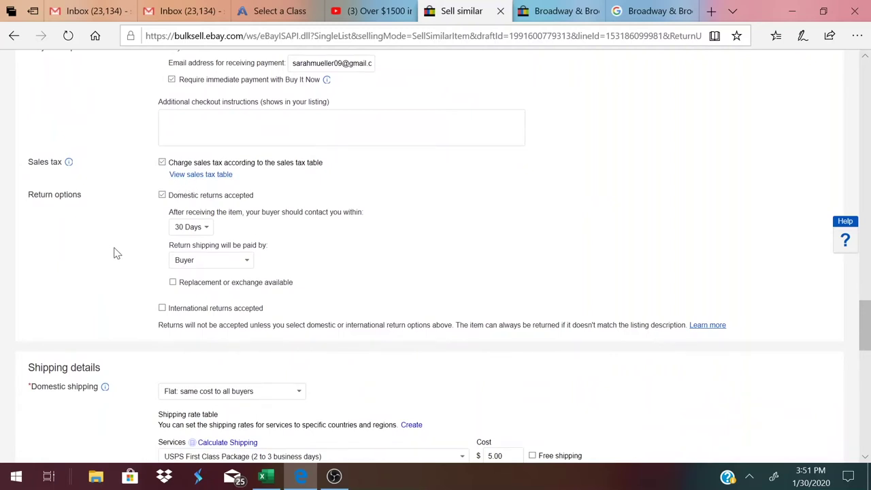
pyautogui.scroll(1, 412, 227)
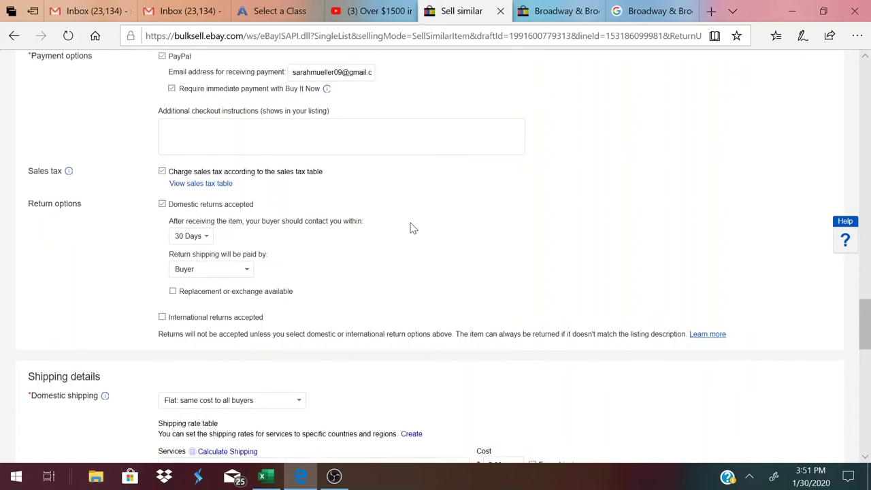
# Change the USPS First Class shipping cost from 5.00 to 4.00 and turn off promoted listings.
pyautogui.scroll(-5, 411, 228)
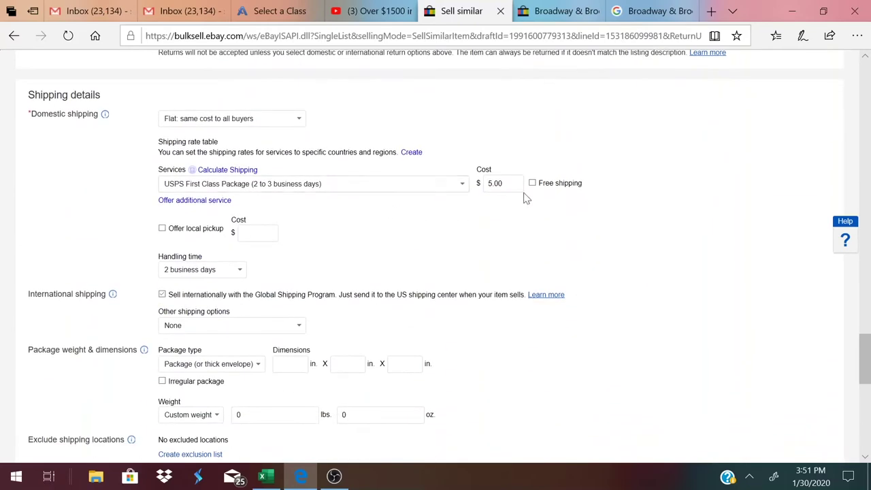
pyautogui.press('Tab')
pyautogui.write('4')
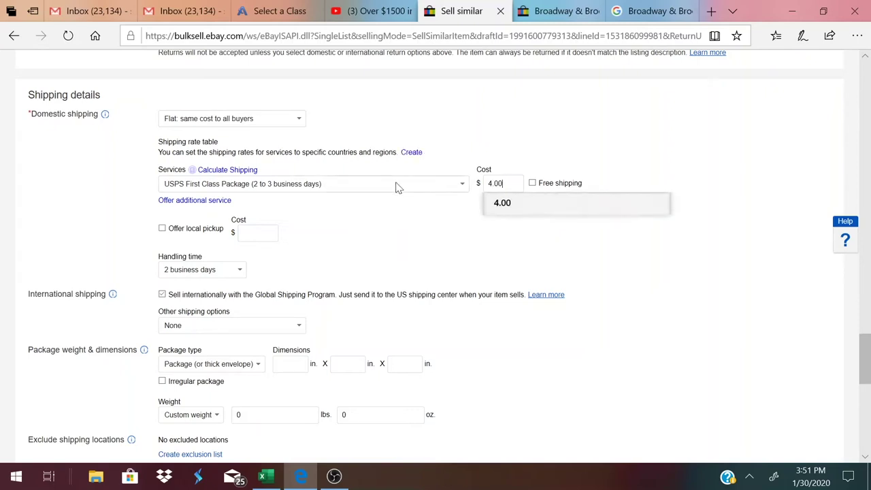
pyautogui.click(512, 206)
pyautogui.scroll(-4, 494, 216)
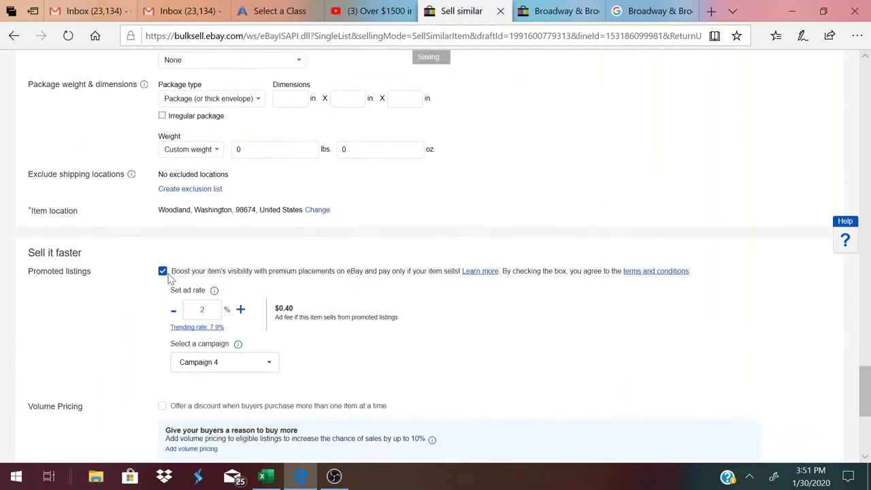
pyautogui.click(164, 274)
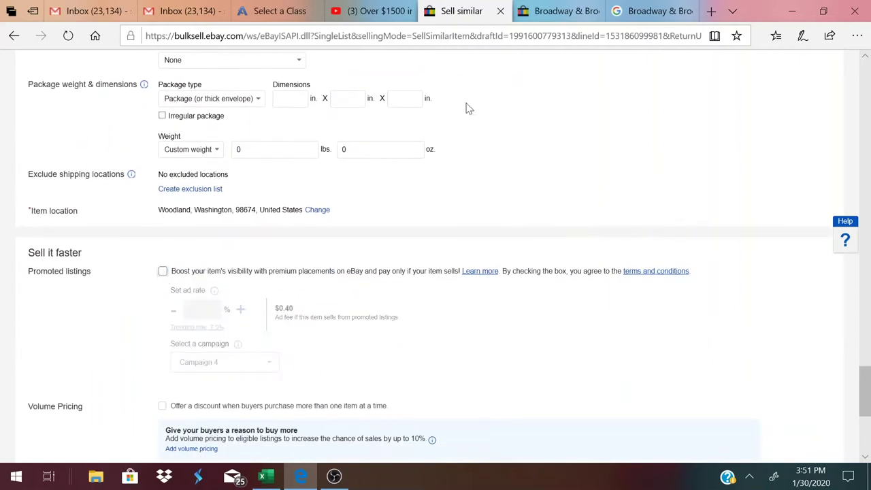
# List the Broadway & Broome Madewell pink blouse for sale and dismiss the success message.
pyautogui.scroll(-4, 492, 274)
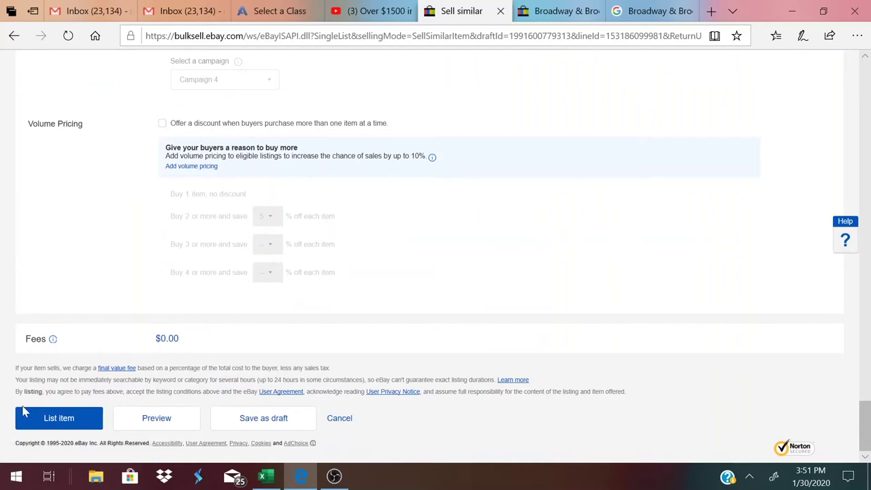
pyautogui.click(82, 418)
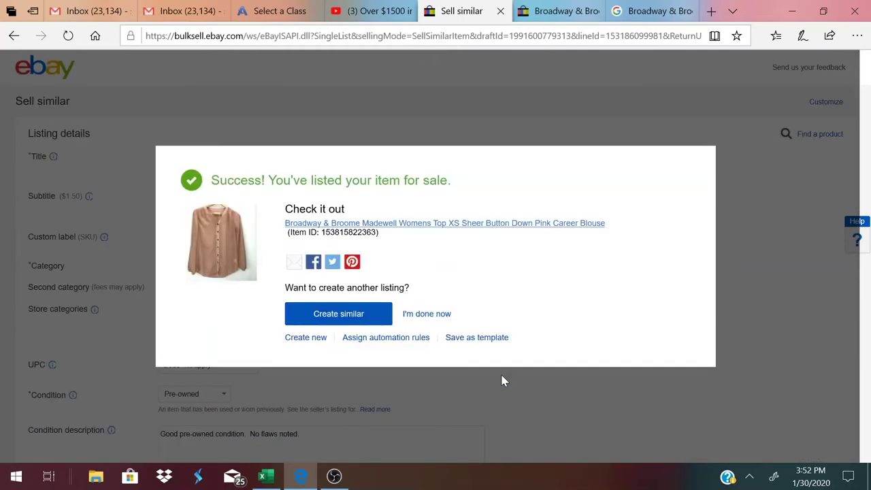
pyautogui.click(432, 314)
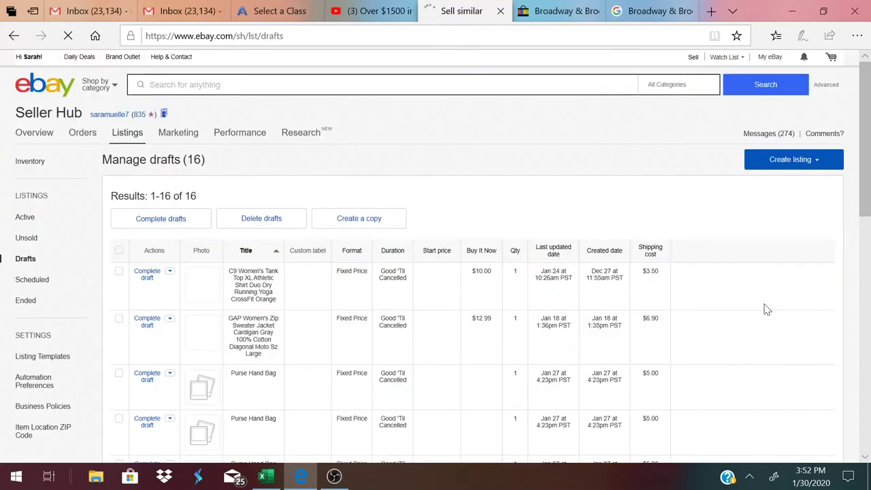
# Resume the Vintage 1978 1982 Cabbage Patch Doll draft from the bottom of Manage drafts.
pyautogui.scroll(-5, 767, 310)
pyautogui.scroll(-5, 767, 310)
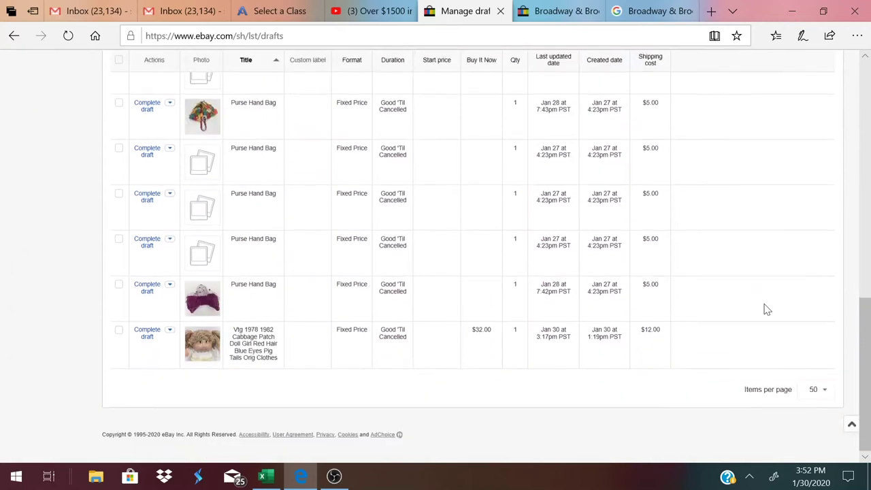
pyautogui.click(148, 336)
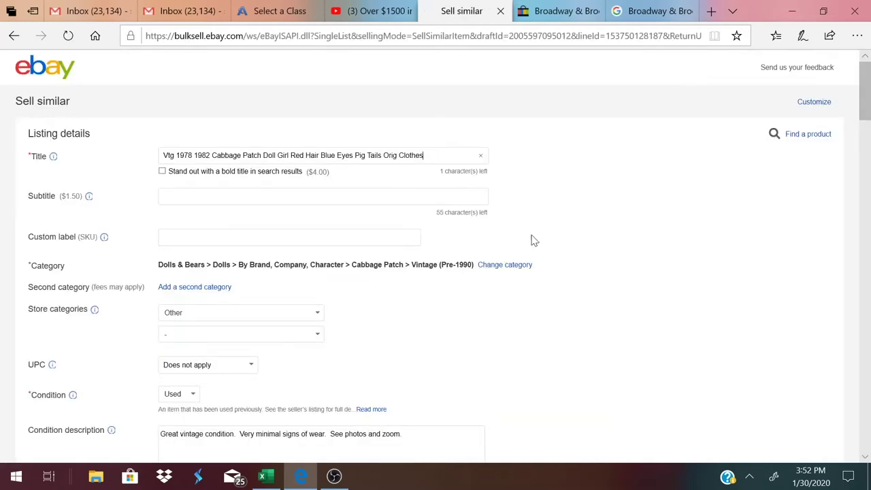
# Raise the full-body doll photo's brightness to 26 and contrast to 34, then save it.
pyautogui.scroll(-6, 561, 259)
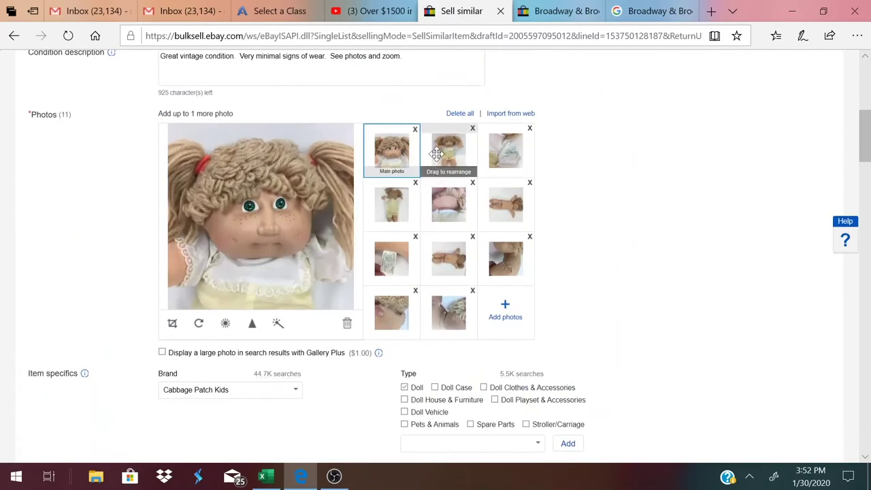
pyautogui.click(436, 154)
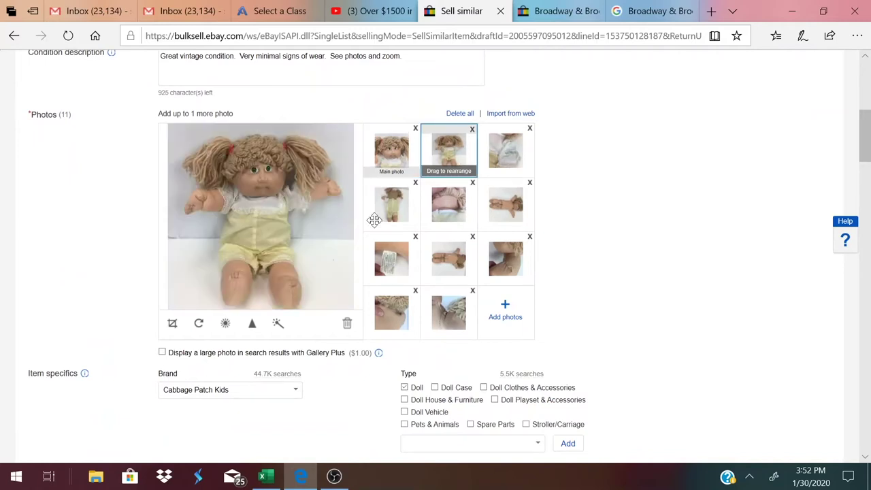
pyautogui.click(227, 325)
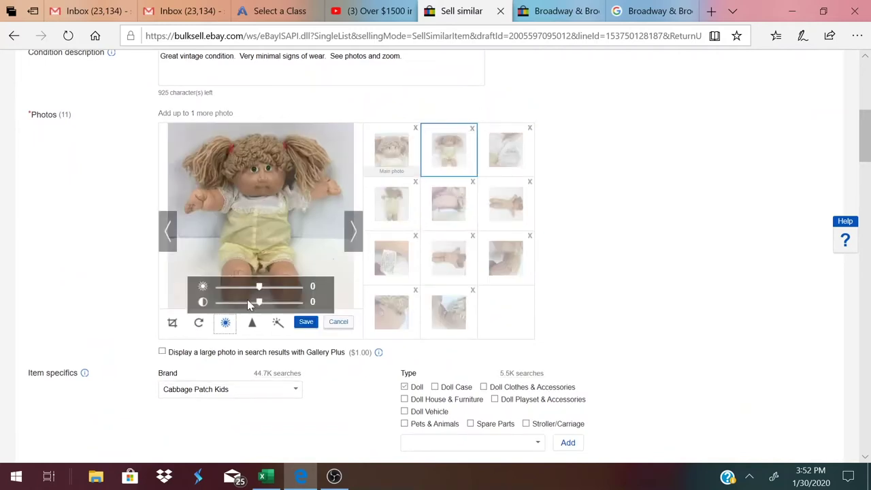
pyautogui.moveTo(259, 287)
pyautogui.mouseDown()
pyautogui.moveTo(273, 287)
pyautogui.moveTo(271, 303)
pyautogui.moveTo(284, 304)
pyautogui.moveTo(273, 293)
pyautogui.mouseUp()
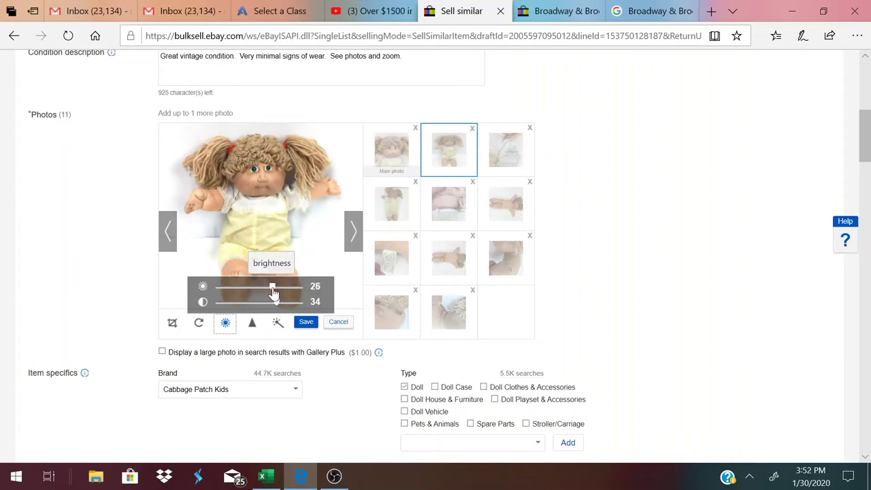
pyautogui.click(305, 322)
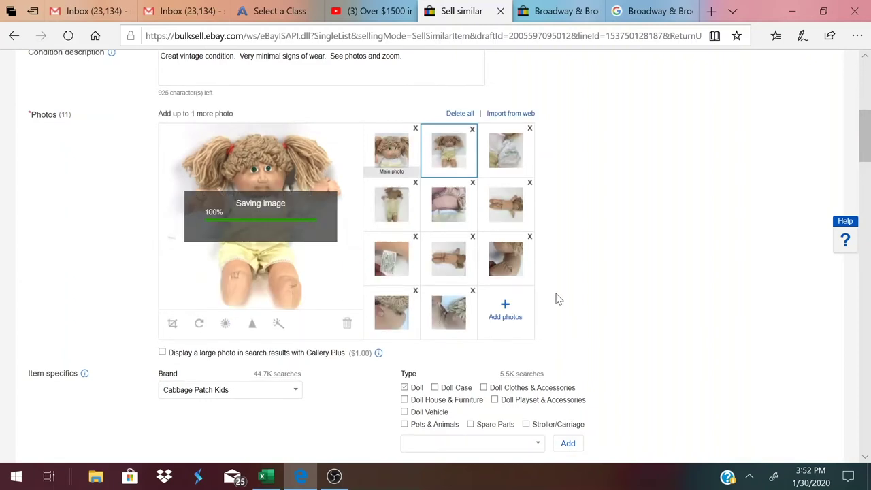
pyautogui.moveTo(450, 140); pyautogui.dragTo(392, 147)
pyautogui.click(457, 150)
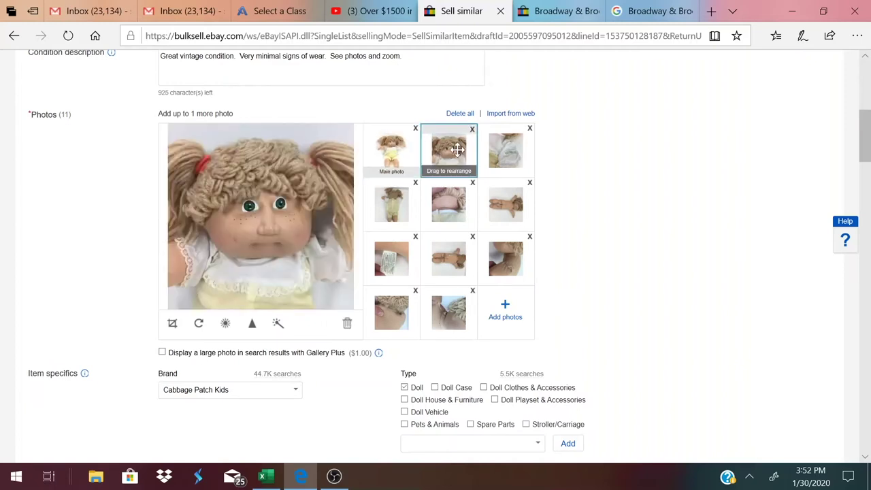
pyautogui.click(501, 151)
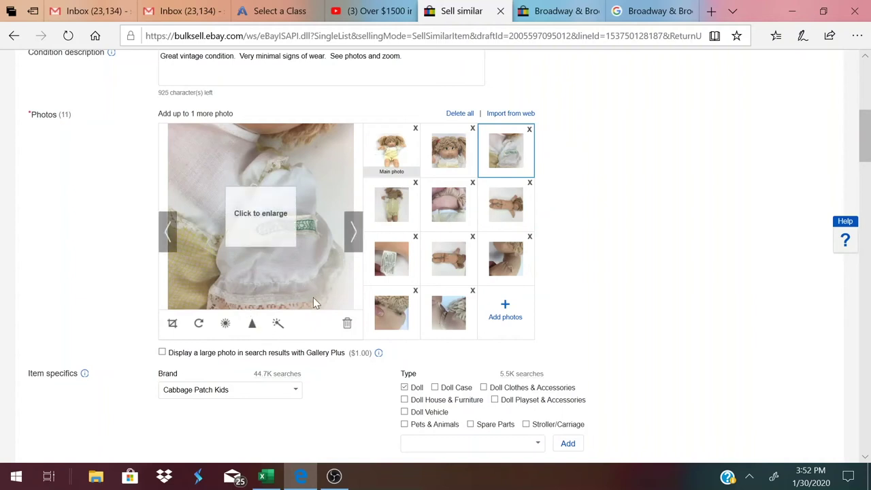
pyautogui.click(395, 210)
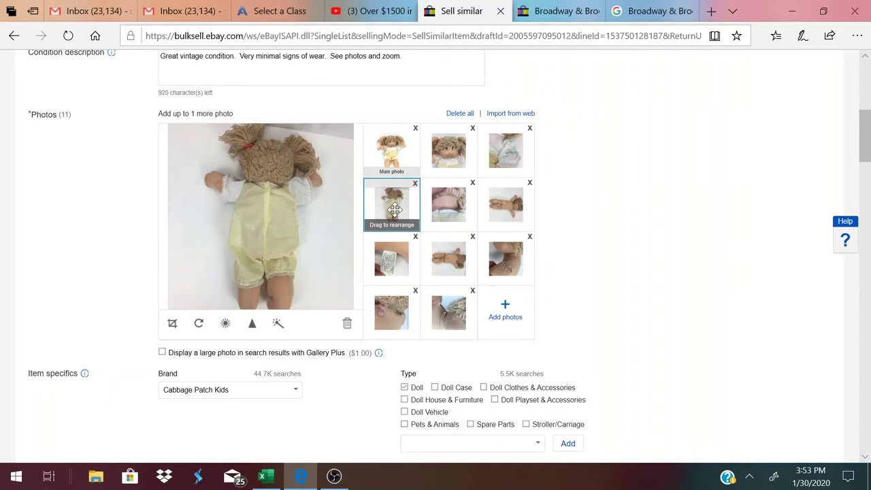
pyautogui.click(443, 198)
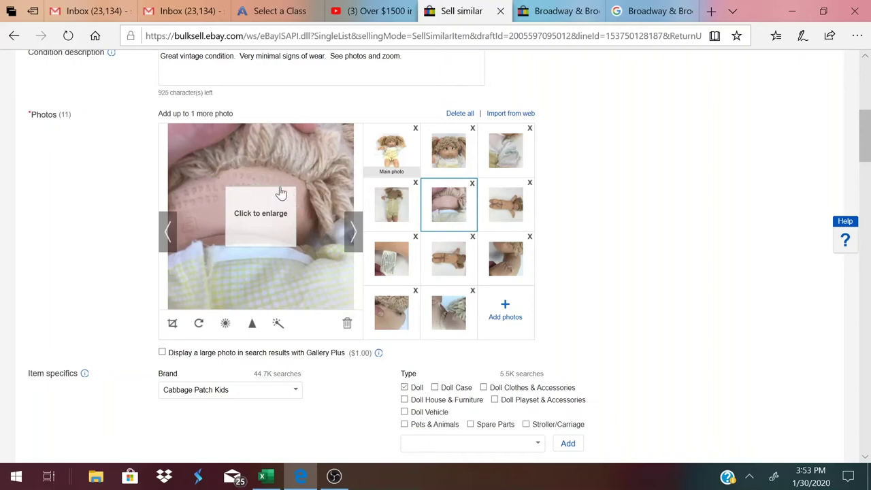
pyautogui.scroll(5, 438, 295)
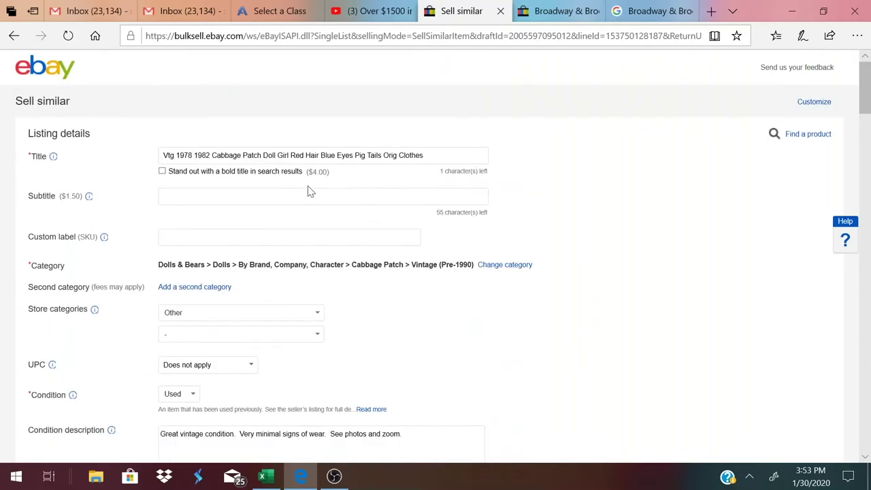
pyautogui.scroll(-6, 593, 327)
pyautogui.scroll(-1, 592, 327)
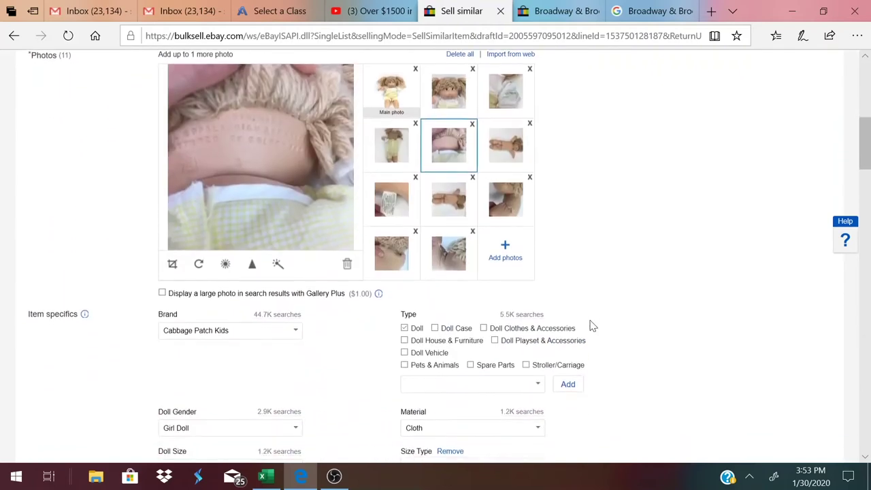
# Rotate the sideways undressed-doll photo upright and save it.
pyautogui.click(493, 153)
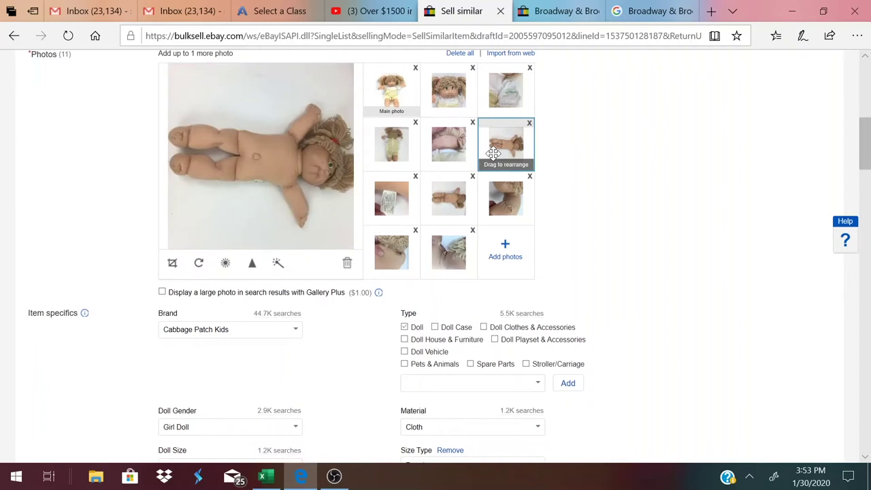
pyautogui.click(199, 264)
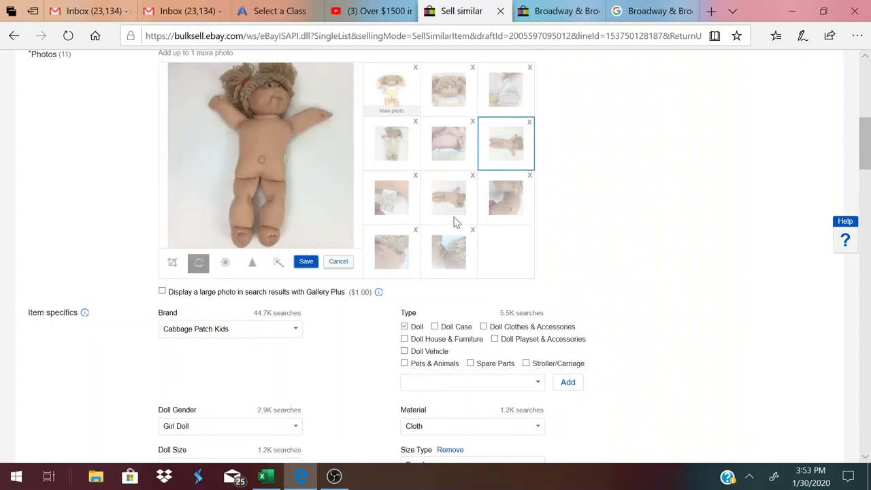
pyautogui.click(625, 248)
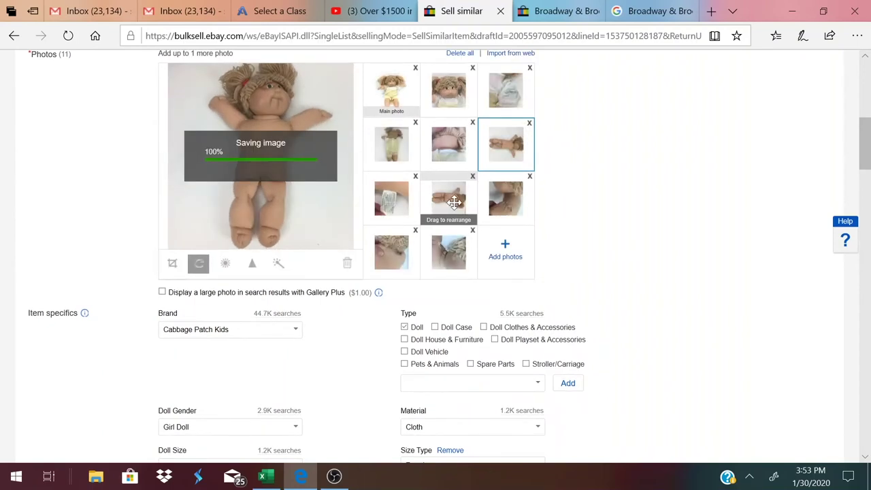
# Turn the head-down back-view photo upright with three quarter turns and save it.
pyautogui.click(454, 202)
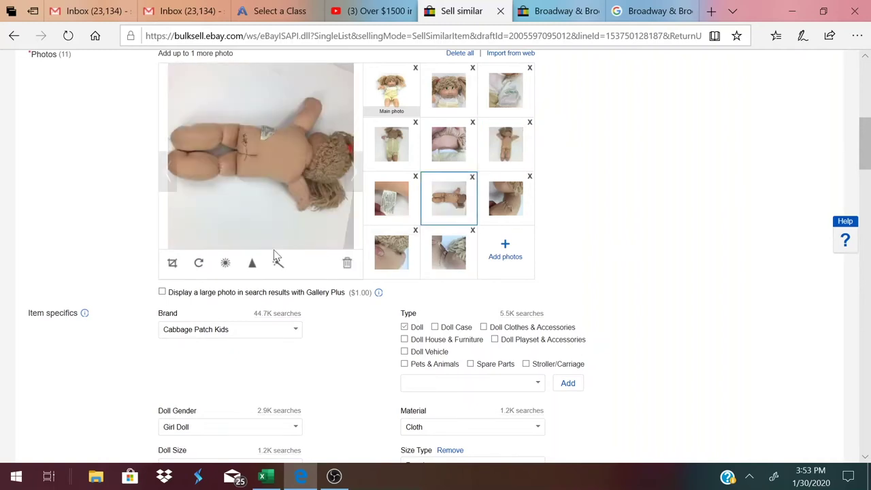
pyautogui.click(203, 266)
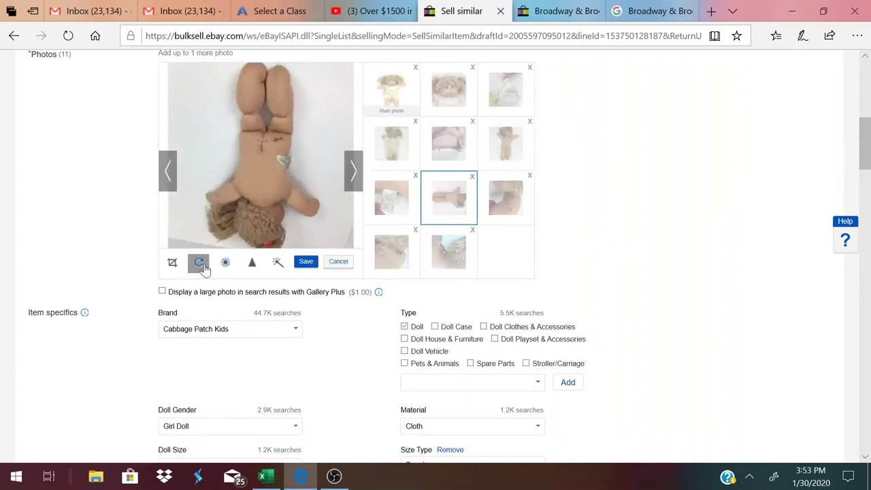
pyautogui.click(201, 264)
pyautogui.click(202, 264)
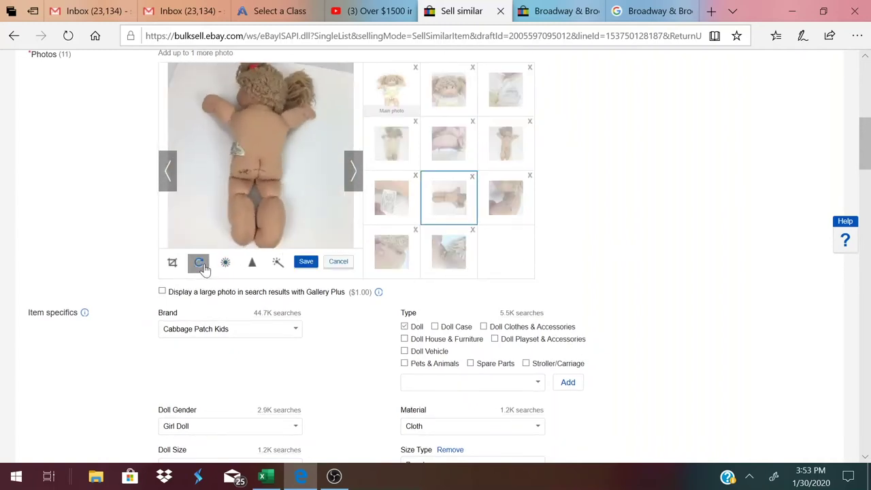
pyautogui.click(307, 264)
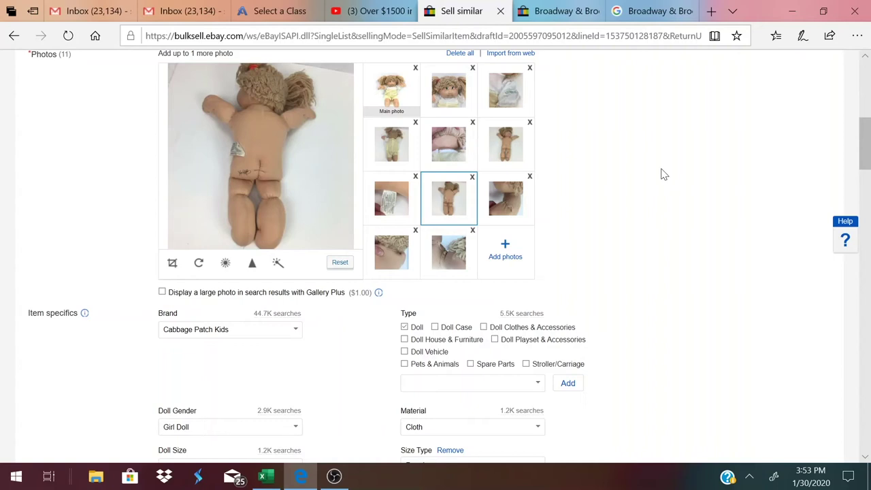
# Rotate the care tag photo so its text reads horizontally, then save it.
pyautogui.click(385, 202)
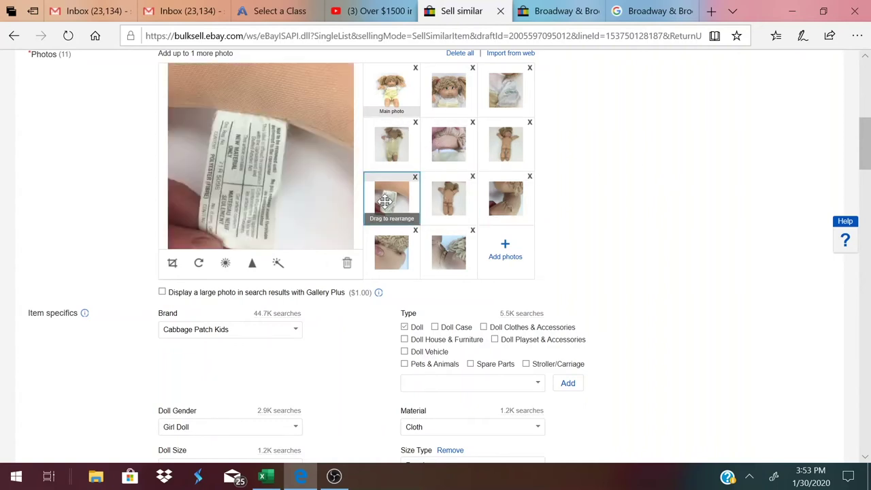
pyautogui.click(199, 263)
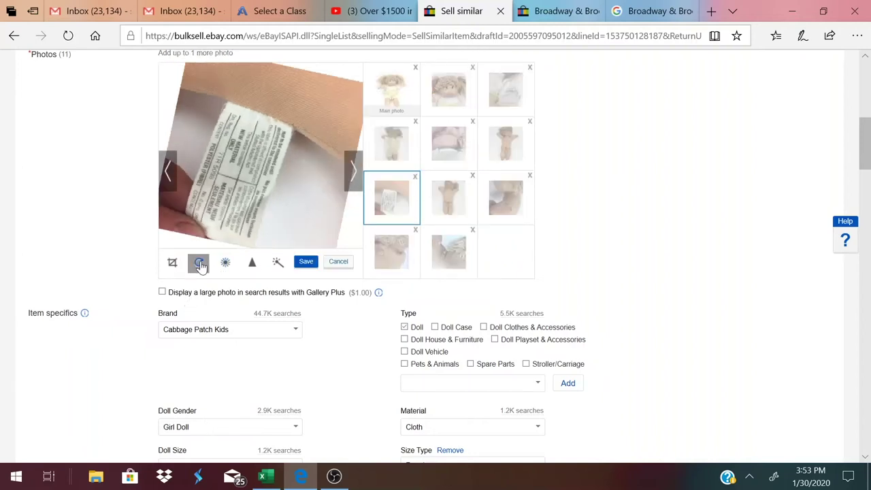
pyautogui.click(199, 264)
pyautogui.click(199, 263)
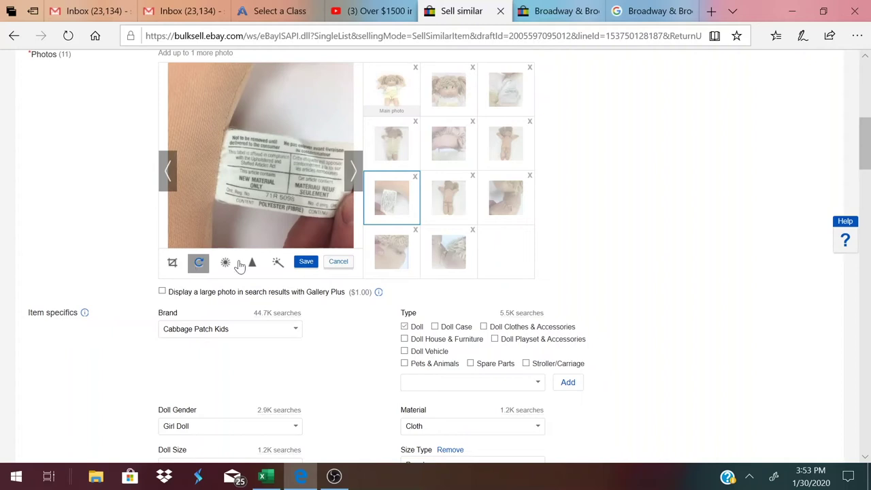
pyautogui.click(306, 262)
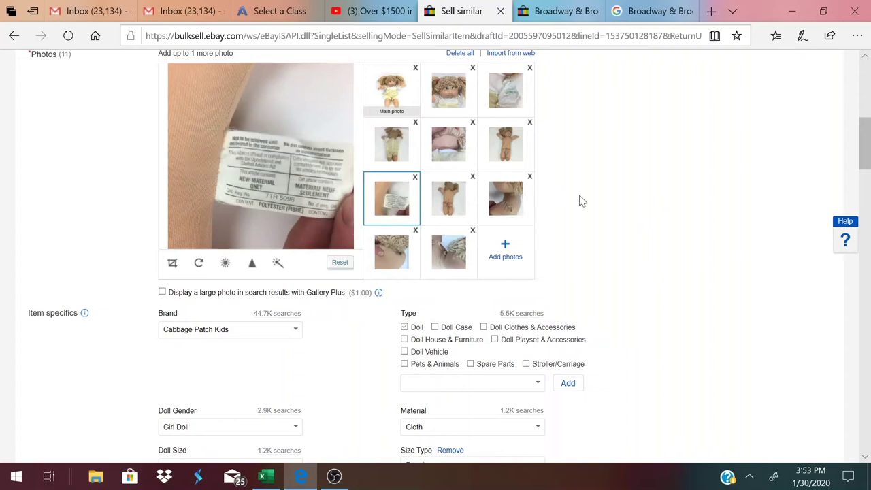
# Preview the shoulder seam photo, then view the neck and hair close-up at full size.
pyautogui.click(523, 196)
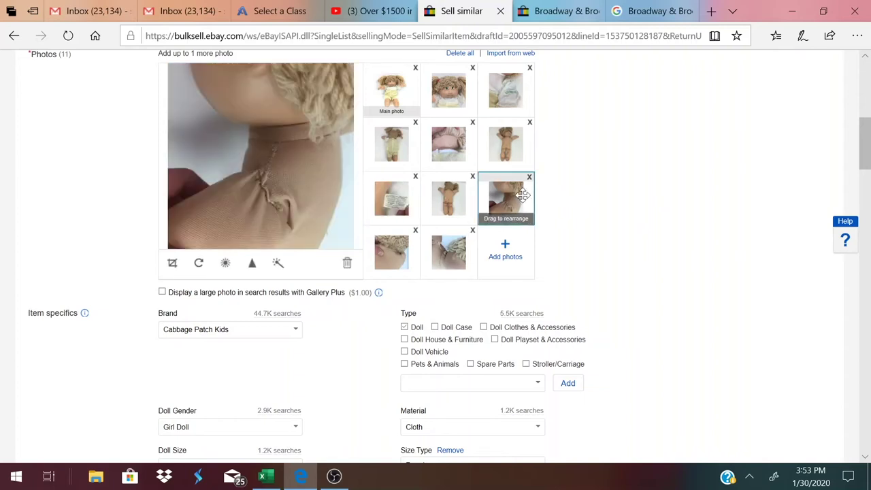
pyautogui.click(390, 253)
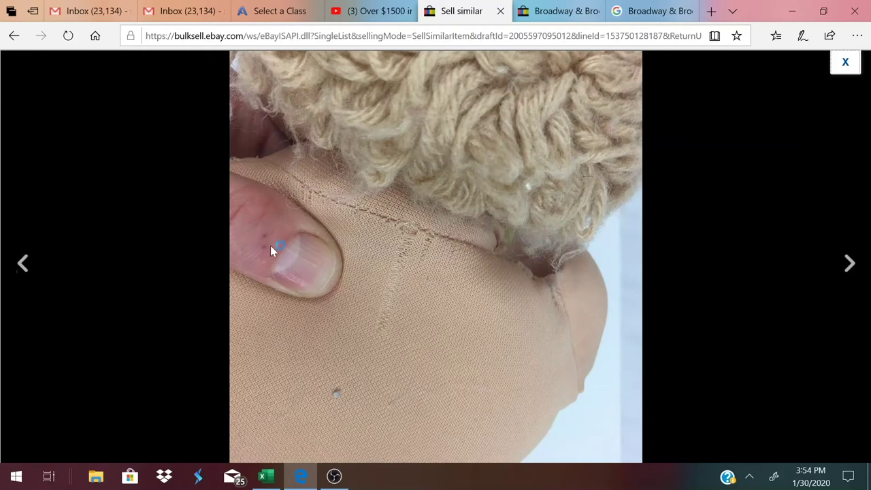
pyautogui.click(845, 62)
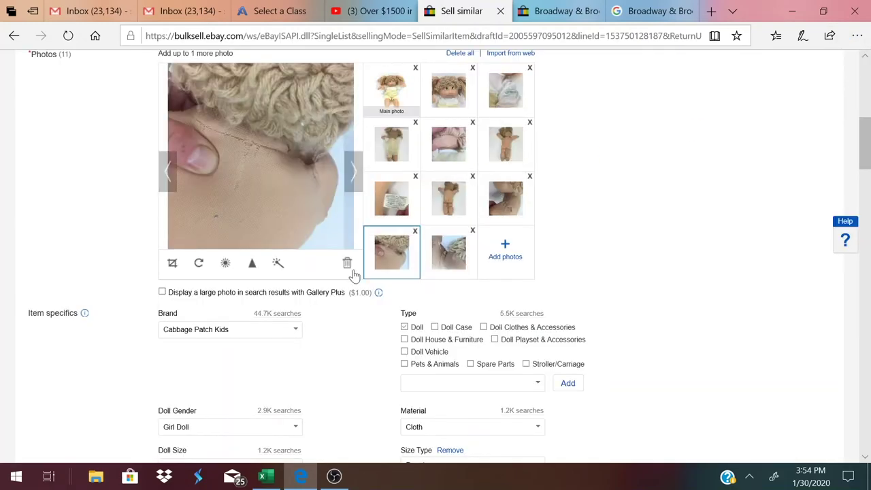
# Crop the neck close-up tighter around the neck seam and save it.
pyautogui.click(174, 265)
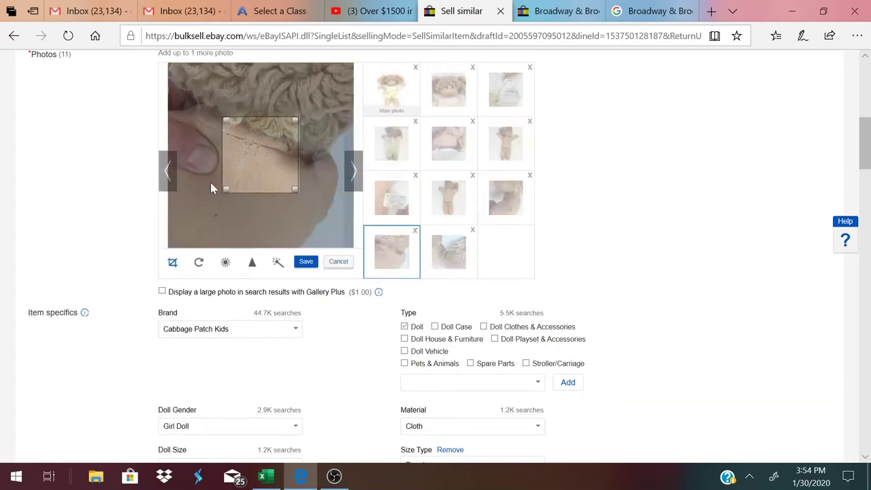
pyautogui.moveTo(252, 170); pyautogui.dragTo(216, 131)
pyautogui.moveTo(259, 148); pyautogui.dragTo(370, 241)
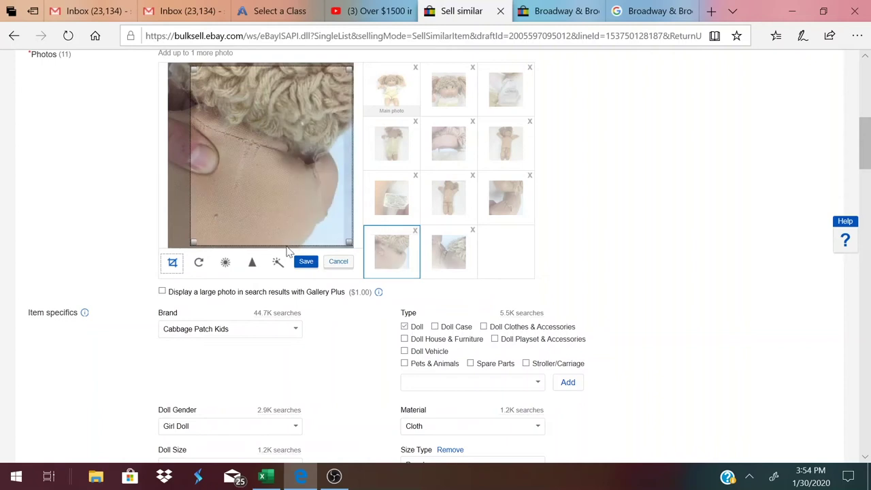
pyautogui.click(306, 262)
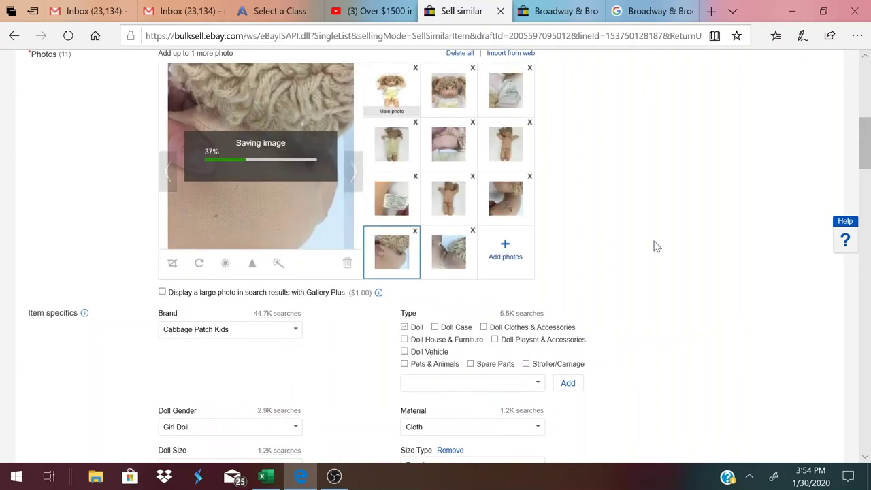
# Preview the shoulder seam, cropped neck and last photos to check the result.
pyautogui.click(503, 199)
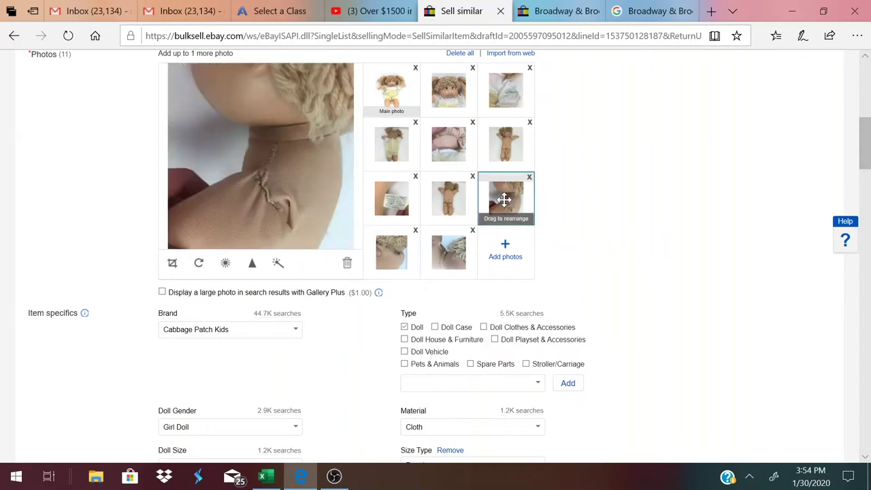
pyautogui.click(395, 251)
pyautogui.click(462, 258)
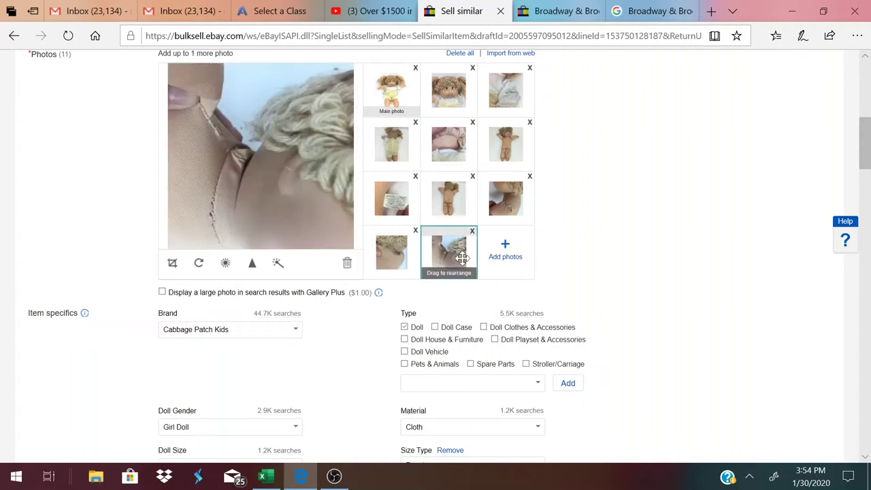
# Scroll through Item specifics, then jump back to the top of the listing form.
pyautogui.scroll(-1, 625, 224)
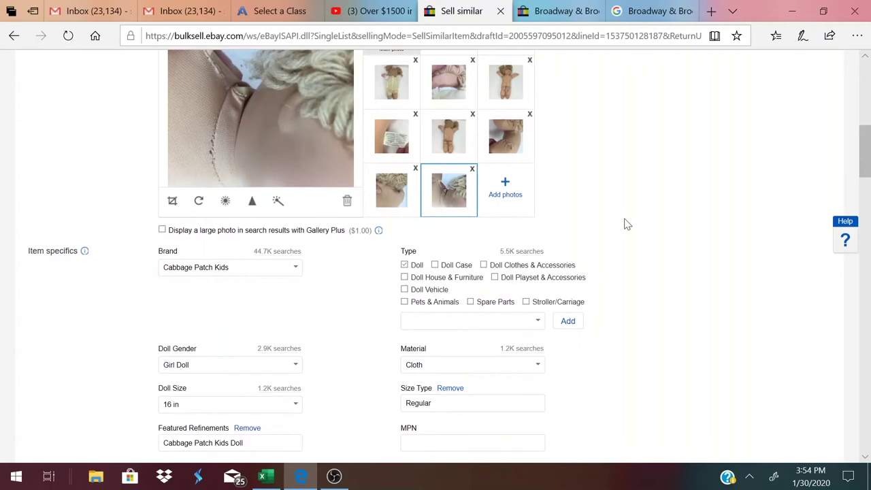
pyautogui.scroll(-1, 624, 224)
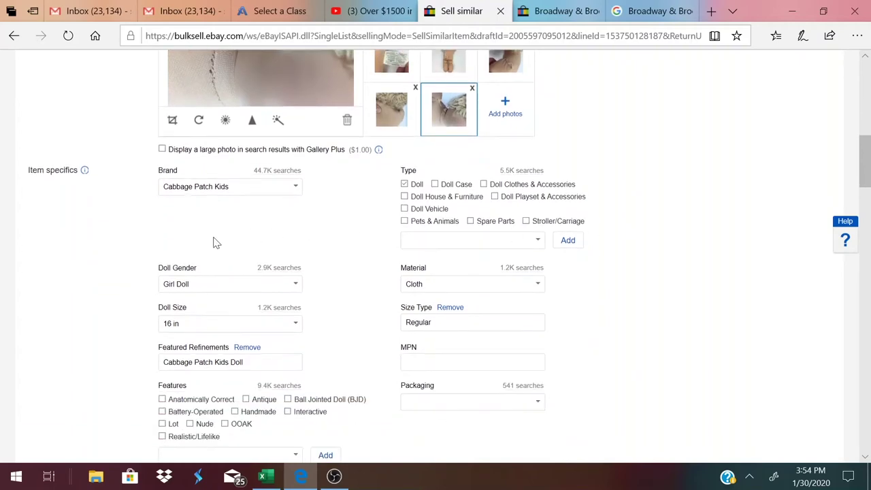
pyautogui.press('Home')
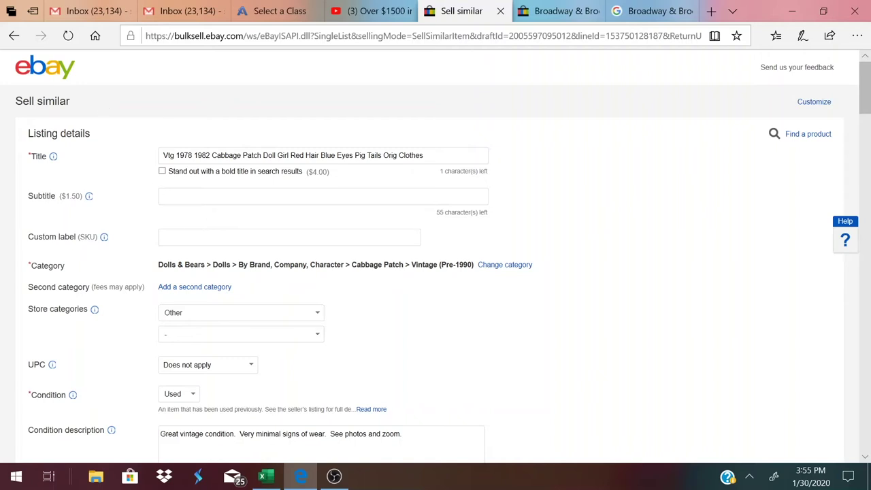
# Replace the hair colour Red with Blonde in the title.
pyautogui.doubleClick(298, 156)
pyautogui.write('Blone')
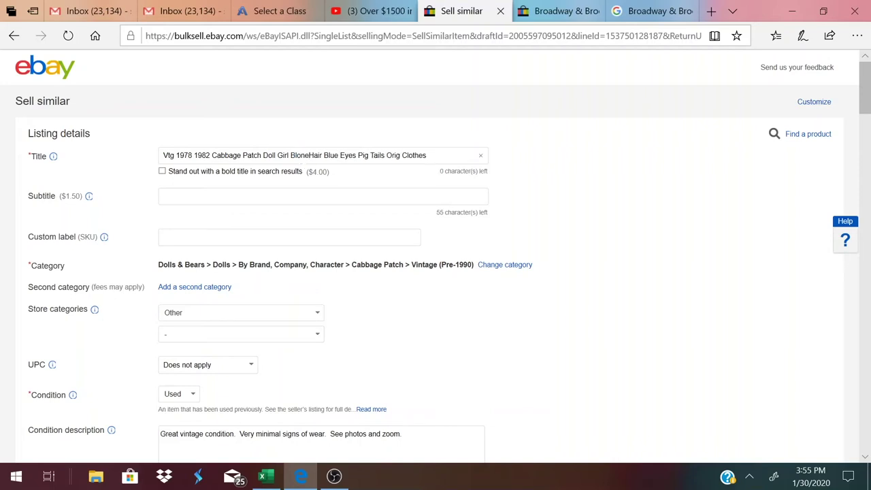
pyautogui.press('BackSpace')
pyautogui.press('BackSpace')
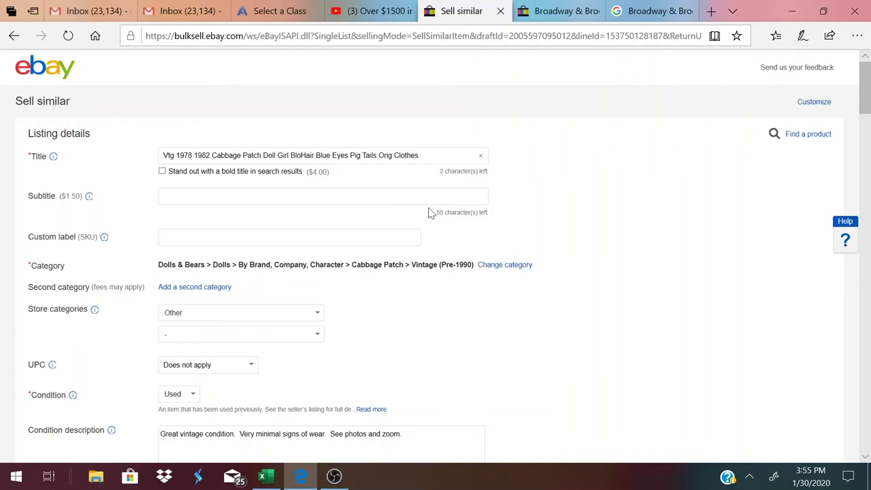
pyautogui.write('nd')
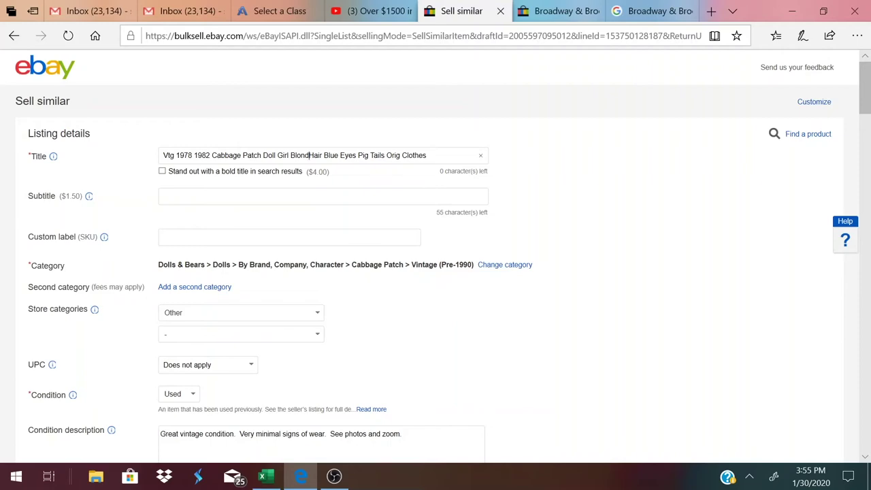
# After checking the second photo full size, change the eye colour Blue to Green.
pyautogui.scroll(-10, 408, 238)
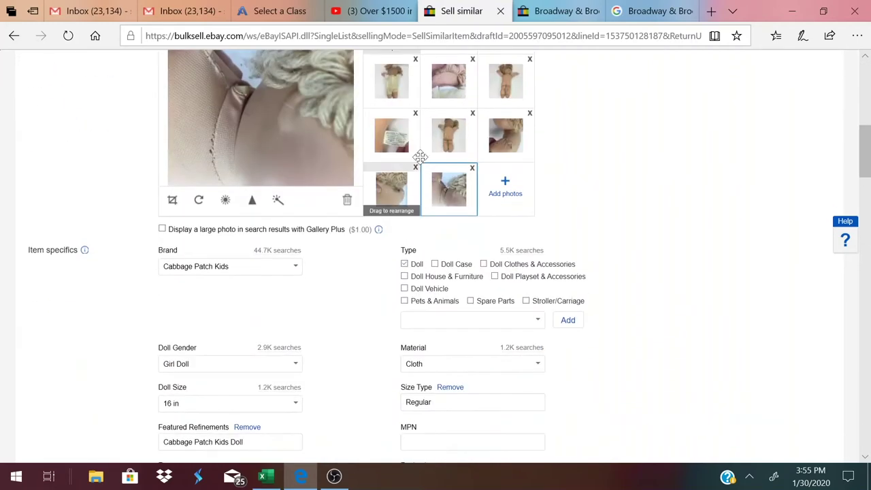
pyautogui.scroll(2, 449, 88)
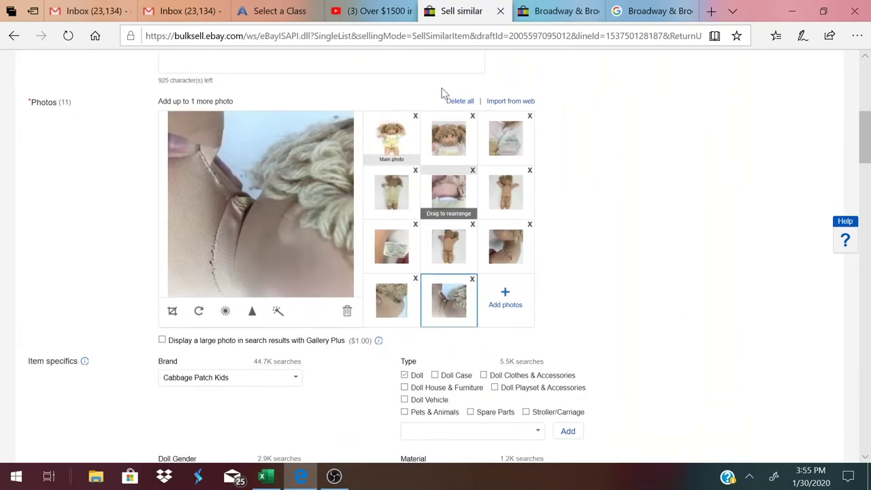
pyautogui.click(460, 134)
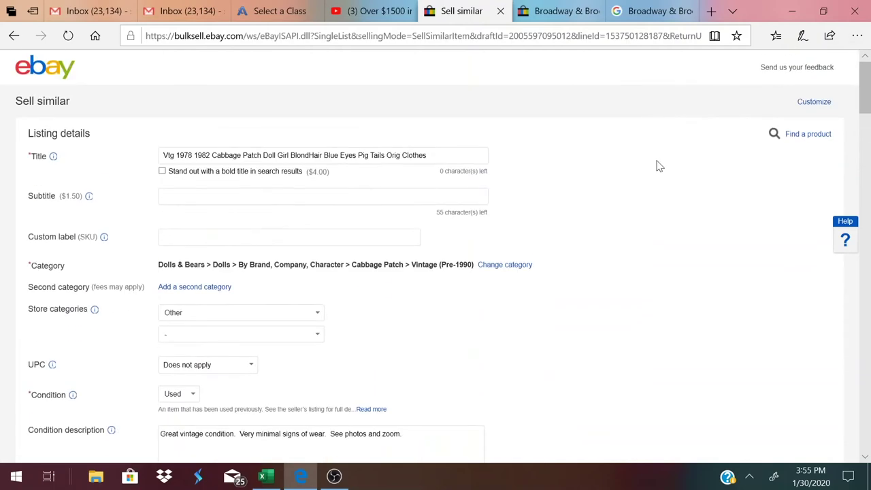
pyautogui.doubleClick(331, 155)
pyautogui.write('Greee')
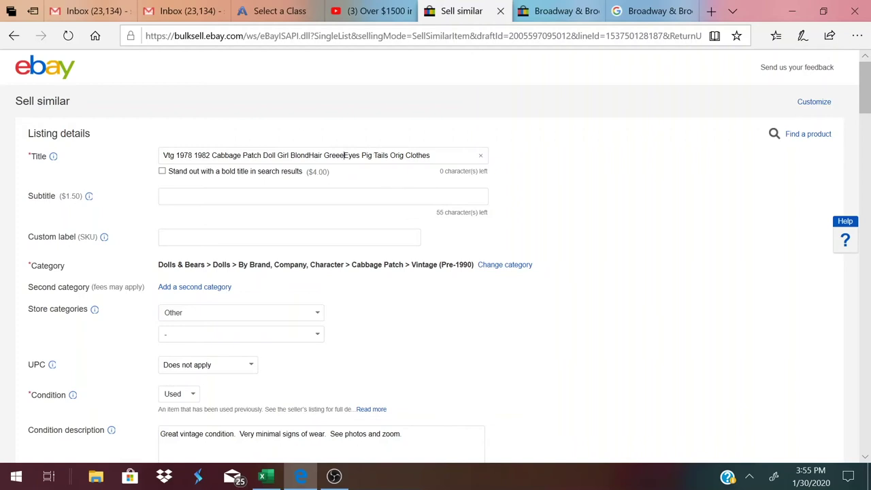
# Delete Orig from the title and correct BlondHair to Blonde Hair.
pyautogui.doubleClick(399, 155)
pyautogui.press('BackSpace')
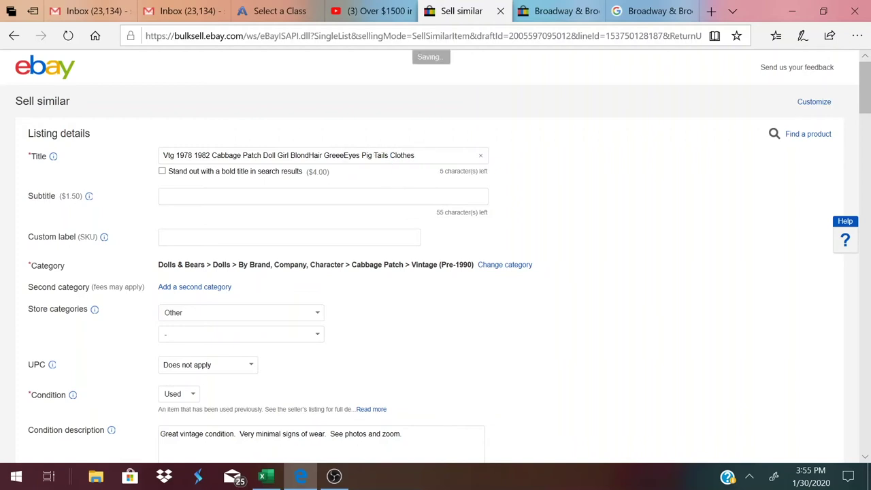
pyautogui.click(309, 155)
pyautogui.write('e')
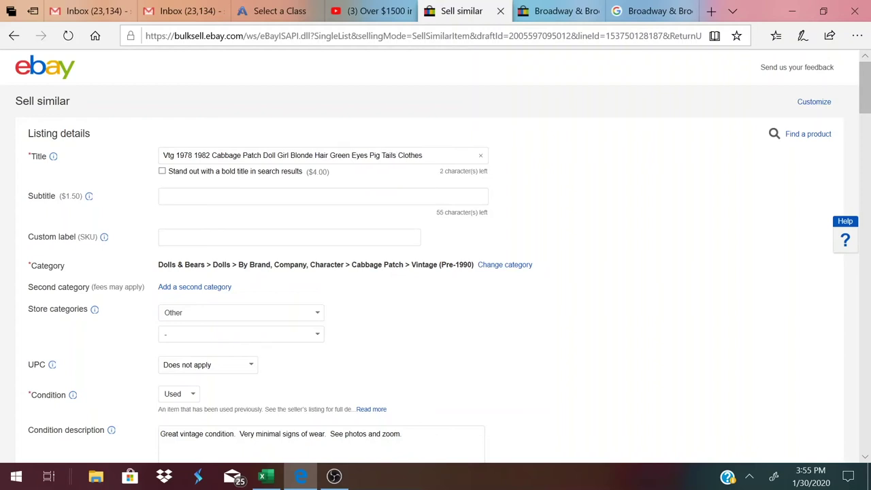
pyautogui.scroll(-1, 551, 209)
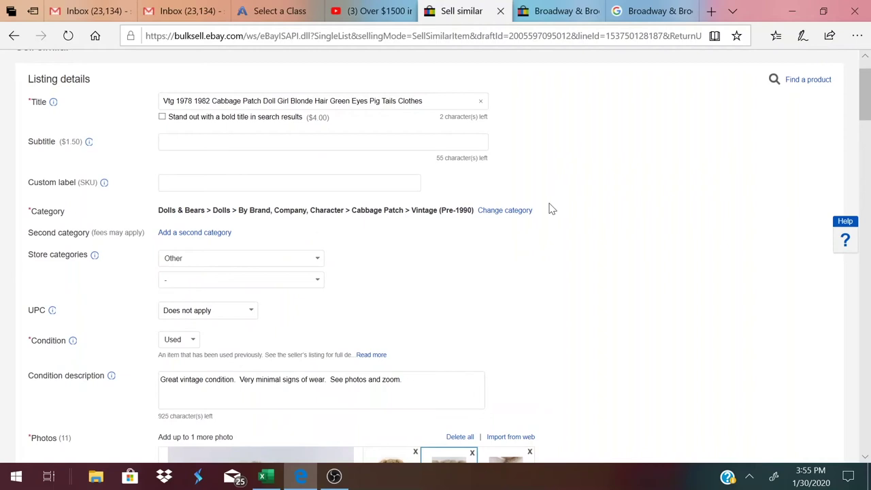
pyautogui.scroll(-2, 551, 208)
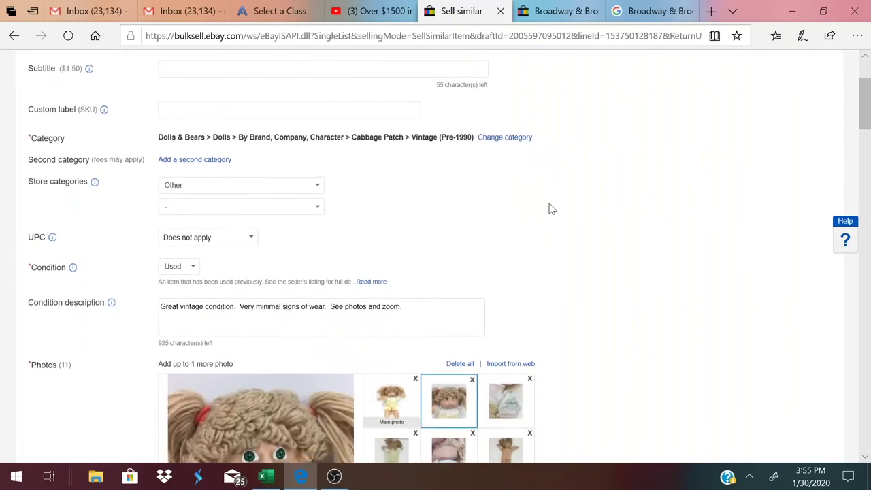
pyautogui.scroll(3, 551, 209)
pyautogui.scroll(-3, 551, 209)
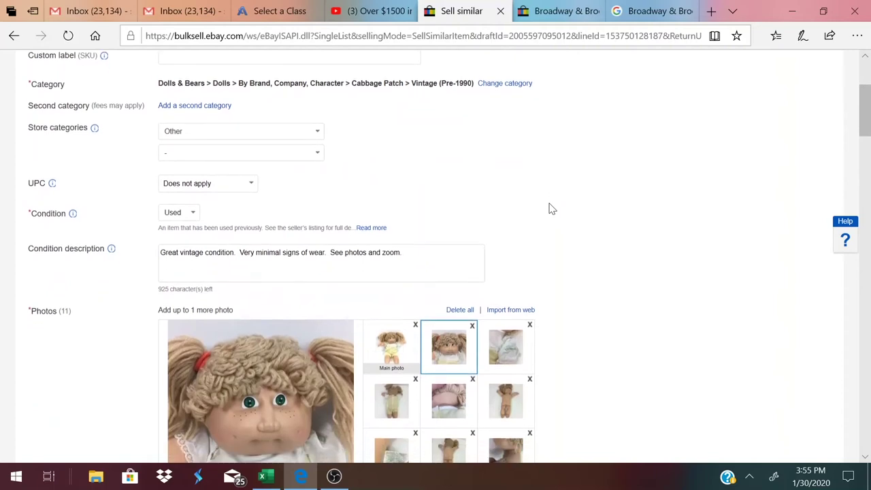
pyautogui.scroll(-1, 551, 209)
pyautogui.scroll(3, 552, 209)
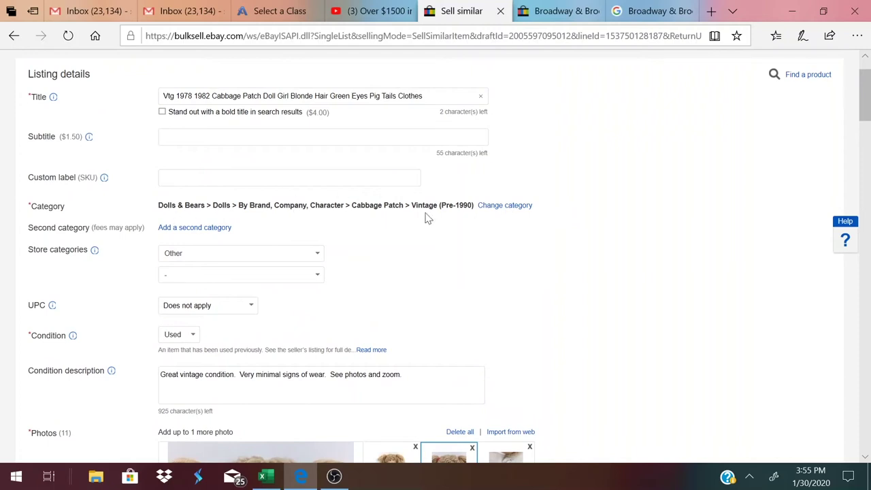
pyautogui.scroll(-1, 477, 252)
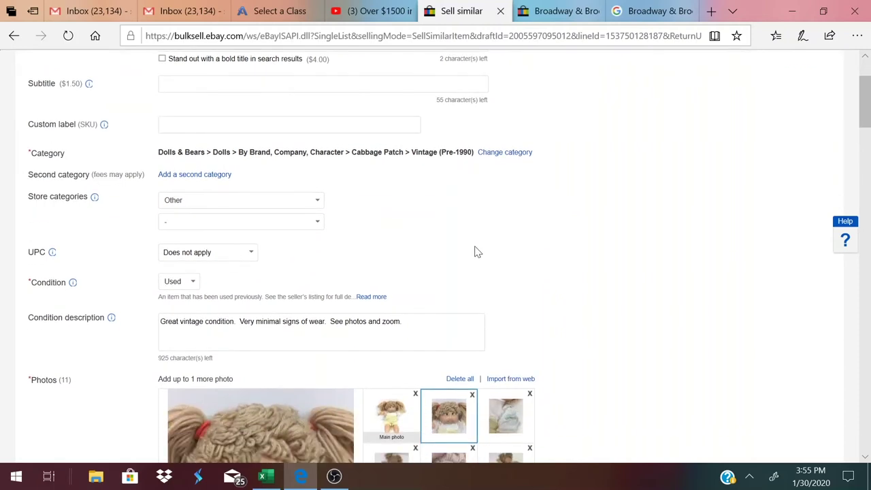
pyautogui.scroll(-1, 477, 253)
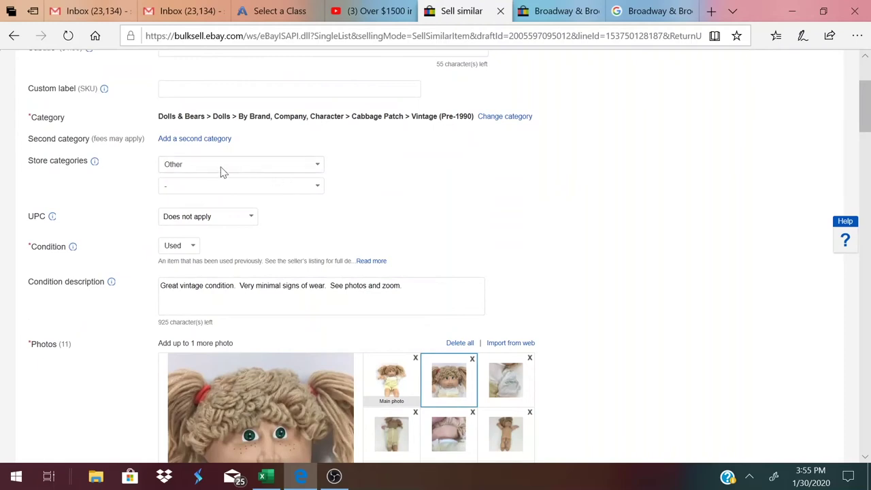
pyautogui.scroll(-5, 432, 204)
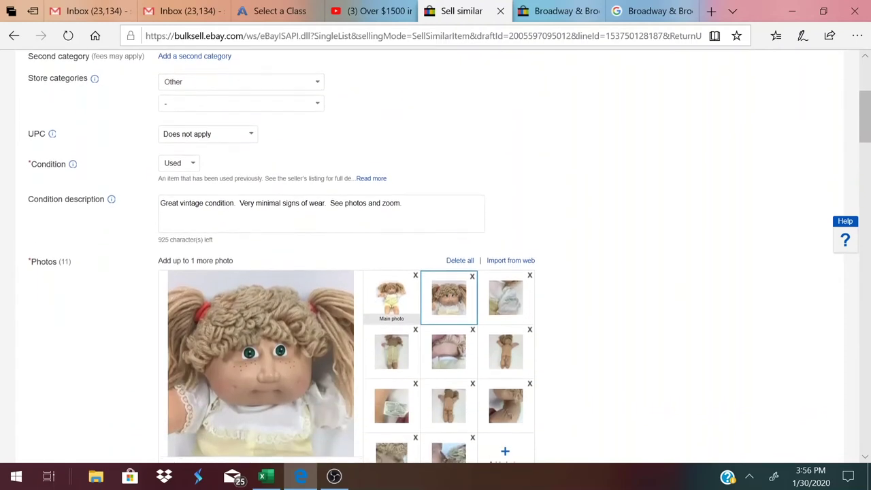
pyautogui.scroll(2, 432, 200)
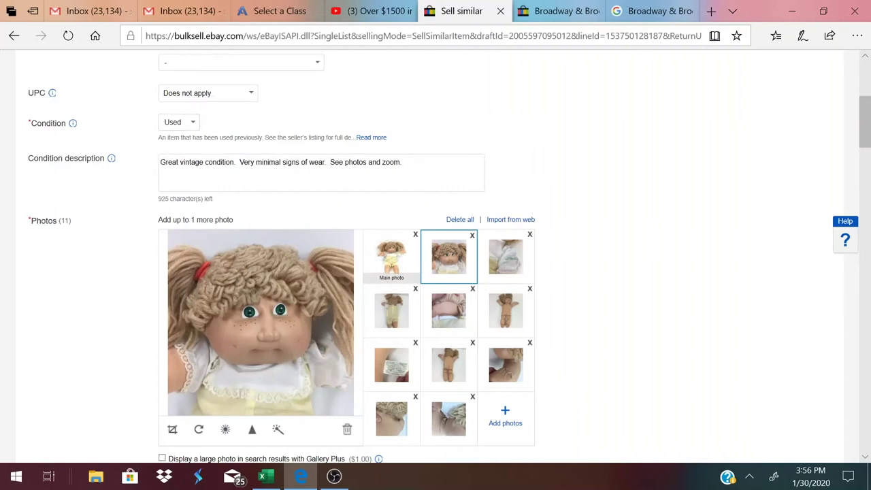
# Rewrite the condition description: seam repairs on both arms/shoulders, light upper-back wear, 'Elastic in outfit is loose.', 'See photos.'.
pyautogui.moveTo(161, 162); pyautogui.dragTo(424, 175)
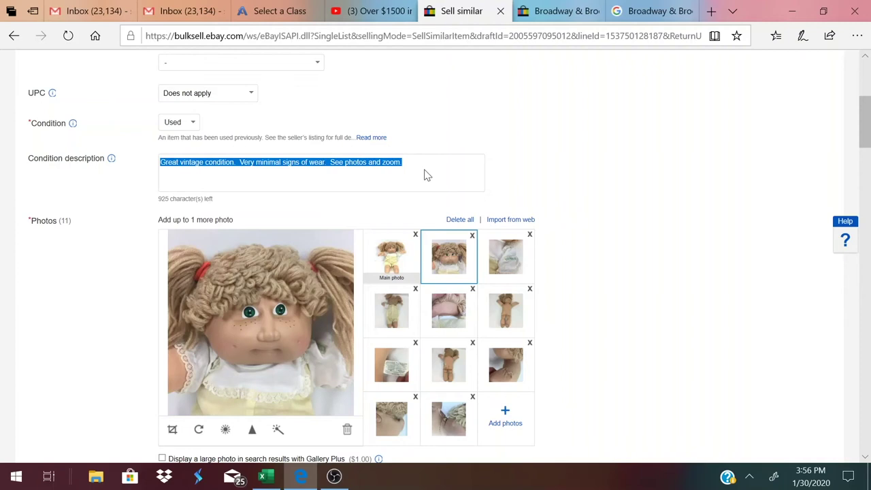
pyautogui.write('Some rep')
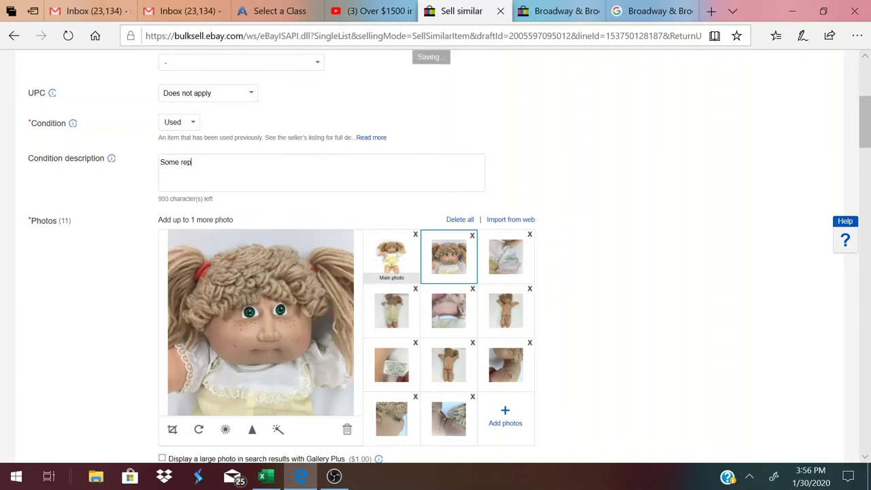
pyautogui.write('airs on ')
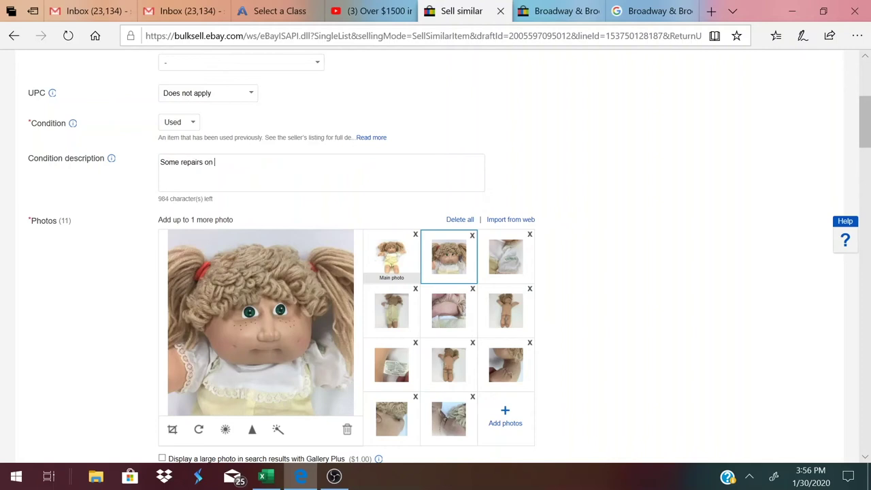
pyautogui.write('seams of both arms/shoulders.  ')
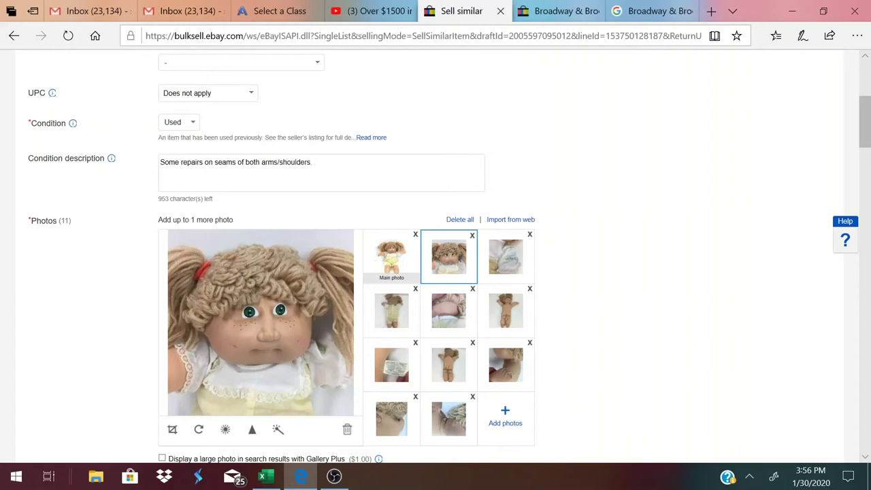
pyautogui.write('Some wear to back of')
pyautogui.press('BackSpace')
pyautogui.press('BackSpace')
pyautogui.press('BackSpace')
pyautogui.press('BackSpace')
pyautogui.press('BackSpace')
pyautogui.press('BackSpace')
pyautogui.press('BackSpace')
pyautogui.press('BackSpace')
pyautogui.write('upper back ')
pyautogui.write('light')
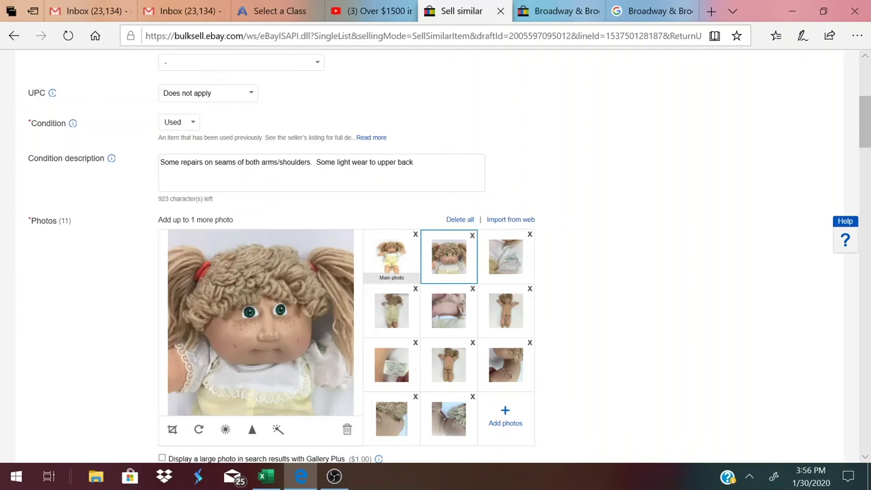
pyautogui.press('BackSpace')
pyautogui.write('.  See photos')
pyautogui.write('.')
pyautogui.write('Elastic ')
pyautogui.write('in ')
pyautogui.write('outfit is ')
pyautogui.write('loose.')
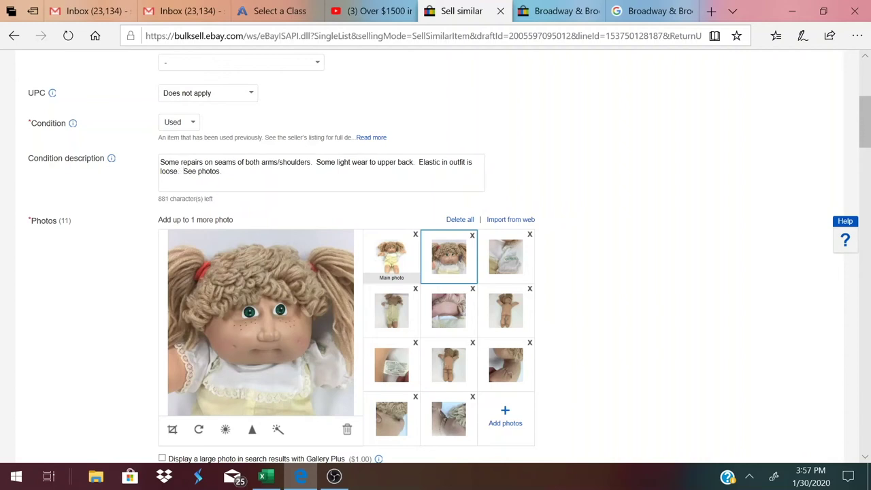
# Copy the new condition description notes.
pyautogui.scroll(-1, 424, 166)
pyautogui.moveTo(223, 118); pyautogui.dragTo(158, 110)
pyautogui.rightClick(159, 111)
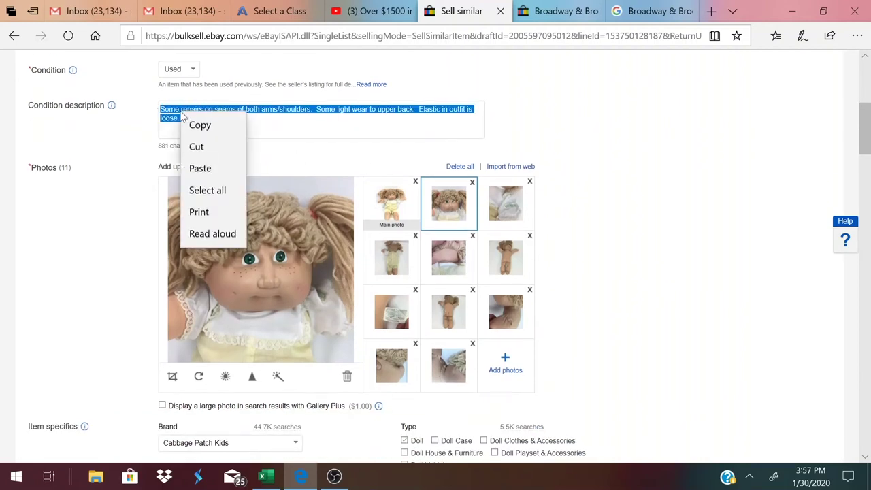
pyautogui.click(199, 125)
# Replace the item description's old title line and condition paragraph with the pasted repair notes.
pyautogui.scroll(-20, 637, 243)
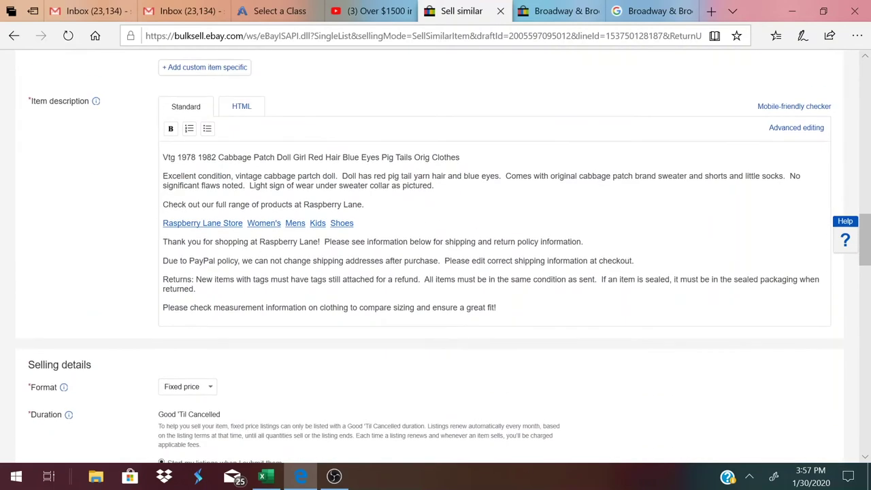
pyautogui.moveTo(435, 185); pyautogui.dragTo(163, 157)
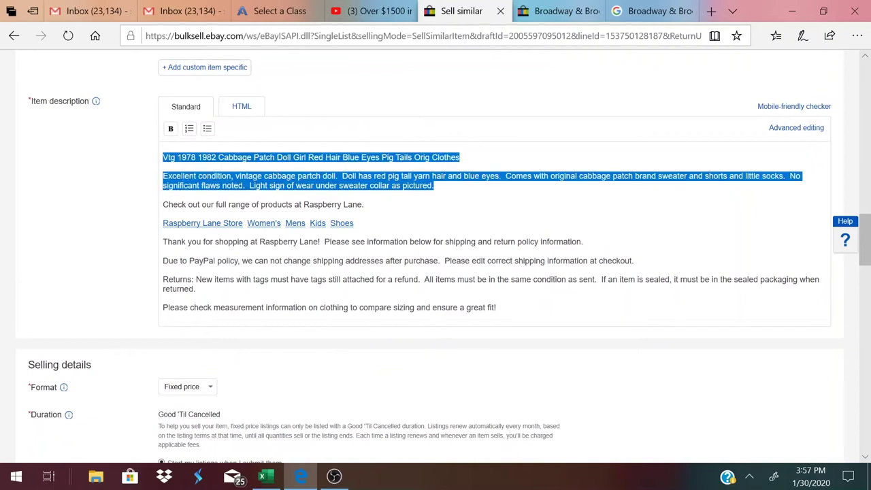
pyautogui.press('BackSpace')
pyautogui.press('Return')
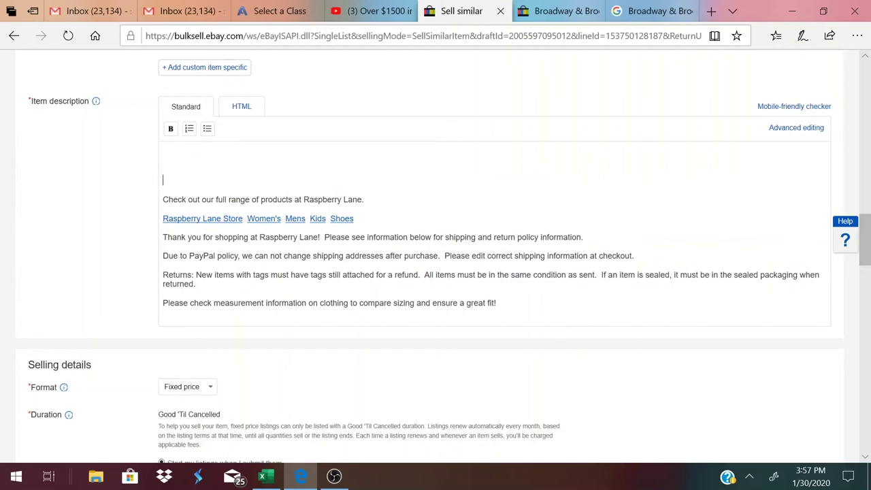
pyautogui.hotkey('ctrl', 'v')
pyautogui.scroll(15, 408, 200)
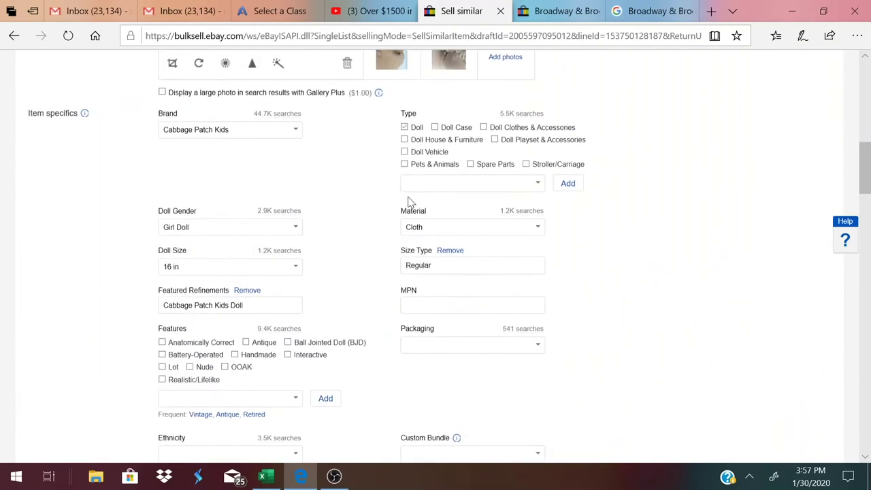
pyautogui.click(222, 188)
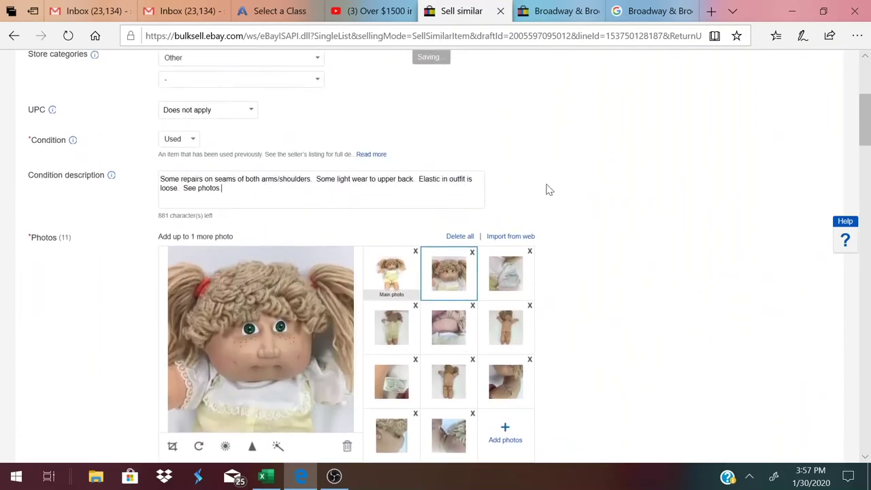
pyautogui.scroll(4, 549, 190)
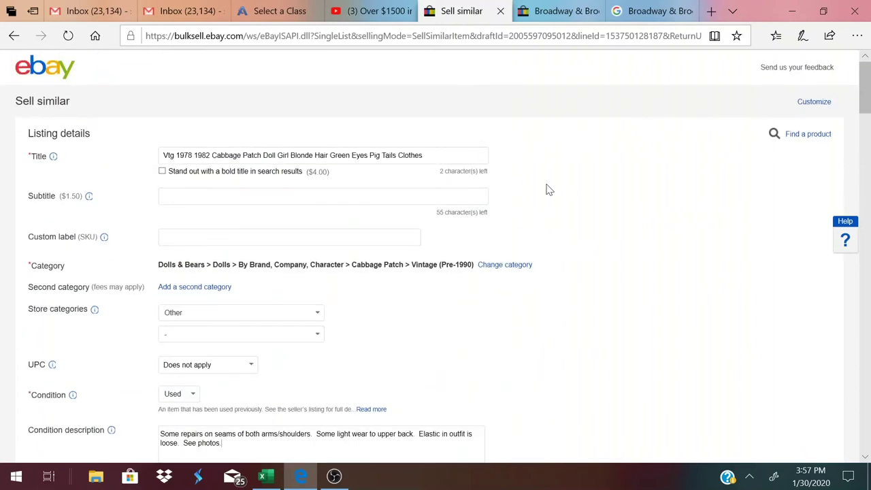
# Paste the listing title as the item description's first line.
pyautogui.tripleClick(201, 156)
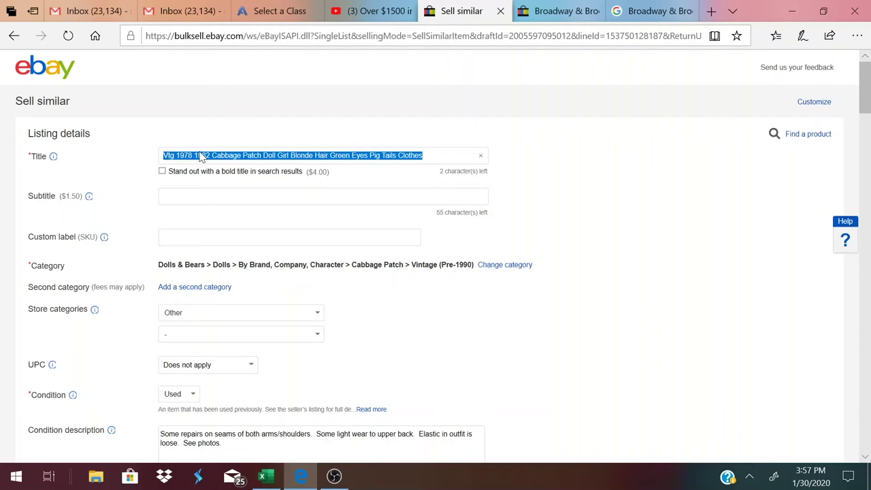
pyautogui.scroll(-20, 528, 246)
pyautogui.scroll(-3, 436, 255)
pyautogui.scroll(1, 436, 255)
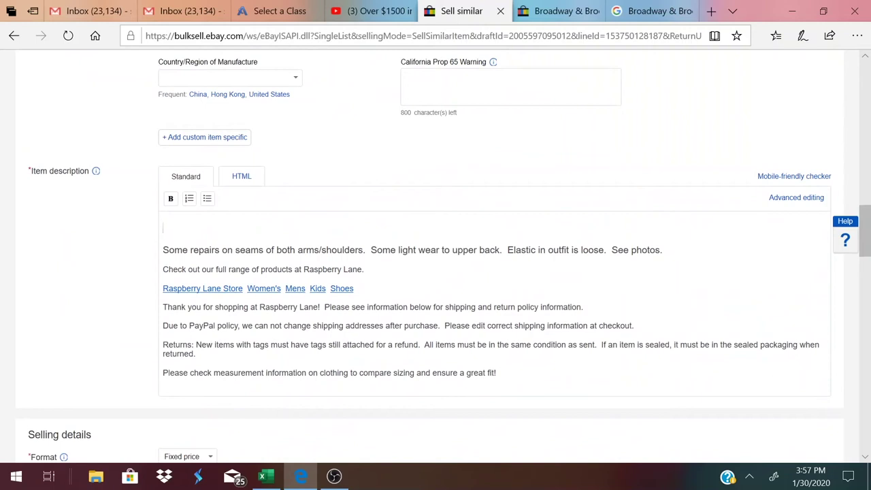
pyautogui.hotkey('ctrl', 'v')
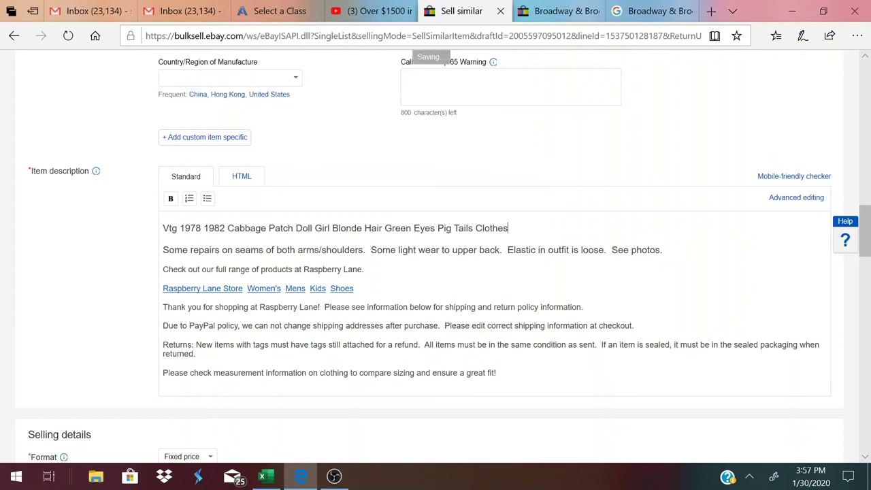
pyautogui.press('Return')
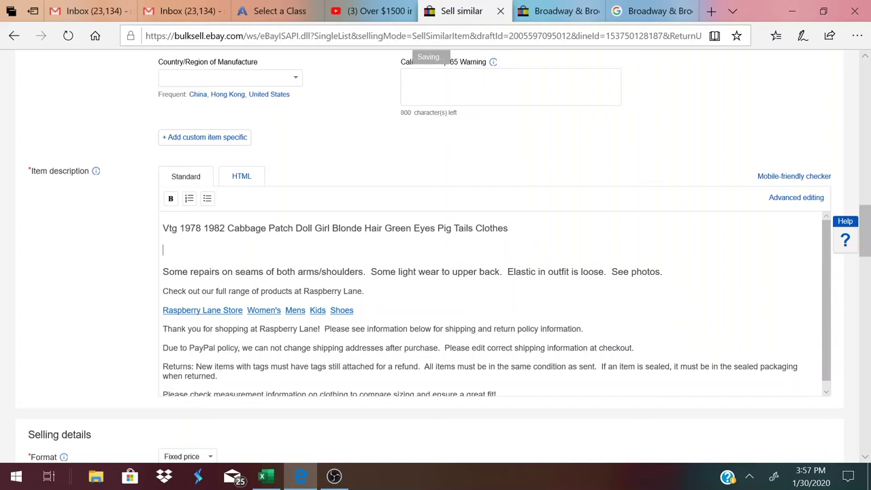
# Add the line 'Vintage, original cabbage patch doll. Girl with blonde pig tails and green eyes. Yellow original outfit.'.
pyautogui.write('Vin')
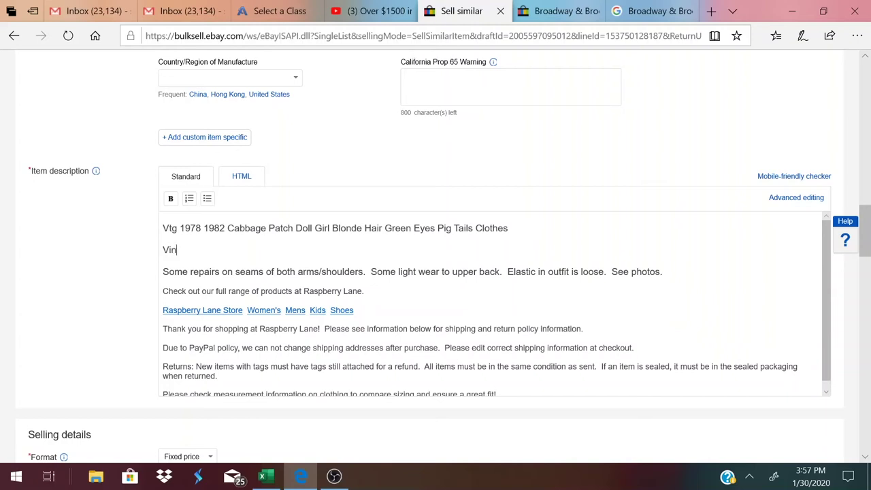
pyautogui.write('tage, original cabb')
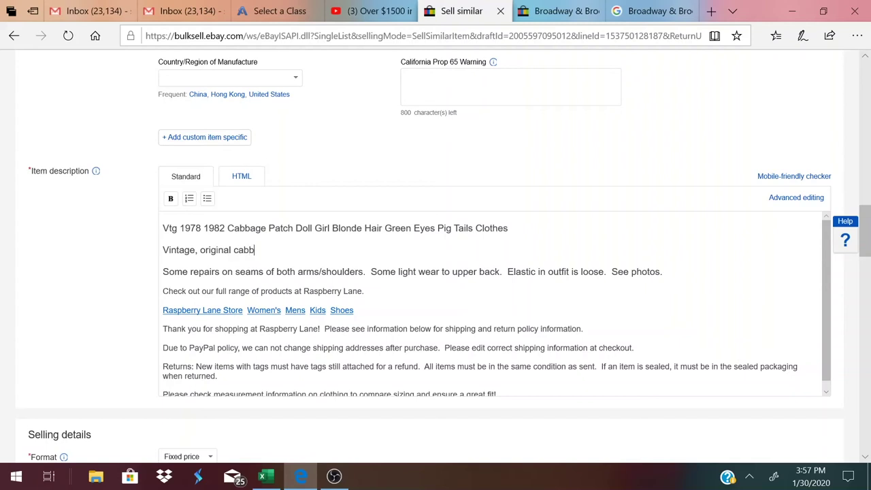
pyautogui.write('age patch doll. Girl wi')
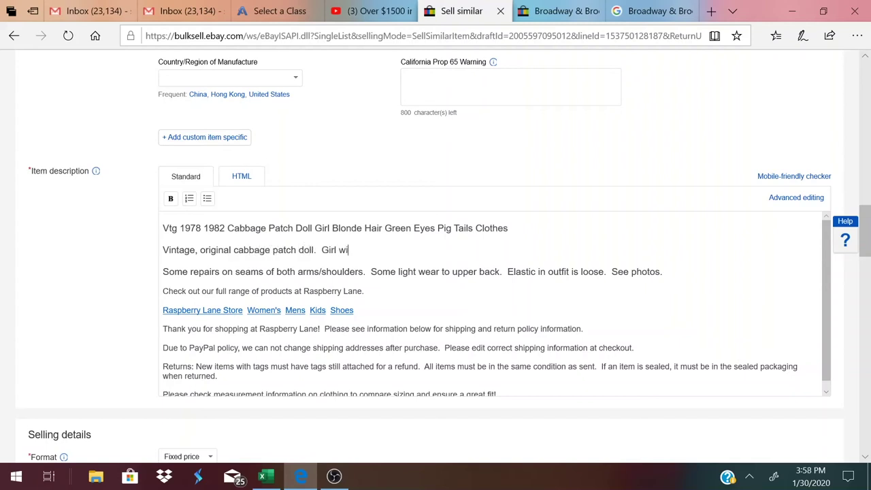
pyautogui.write('th blonde hair a')
pyautogui.write('nd')
pyautogui.press('BackSpace')
pyautogui.press('BackSpace')
pyautogui.press('BackSpace')
pyautogui.press('BackSpace')
pyautogui.press('BackSpace')
pyautogui.press('BackSpace')
pyautogui.press('BackSpace')
pyautogui.press('BackSpace')
pyautogui.write('pig tails')
pyautogui.write('and')
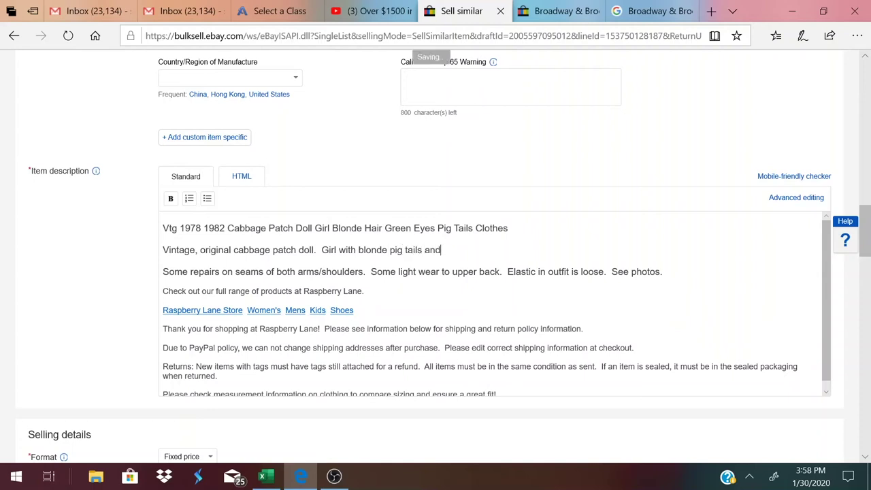
pyautogui.write(' green eyes. ')
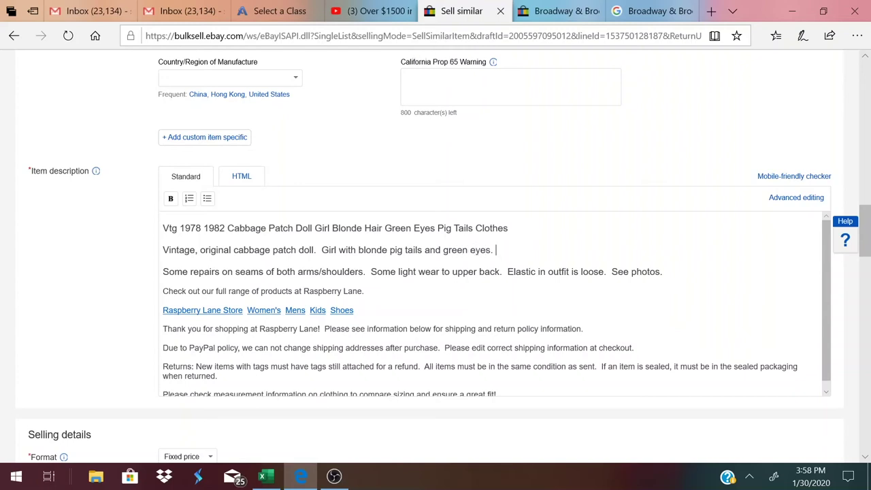
pyautogui.write('Yellow original outfit')
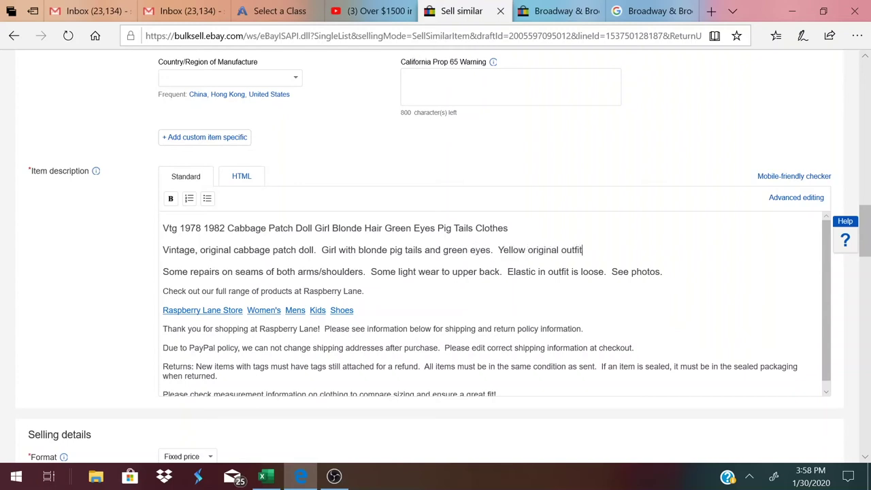
pyautogui.write('.')
# Search the sold eBay results for 'cabbage patch pig tails'.
pyautogui.click(548, 11)
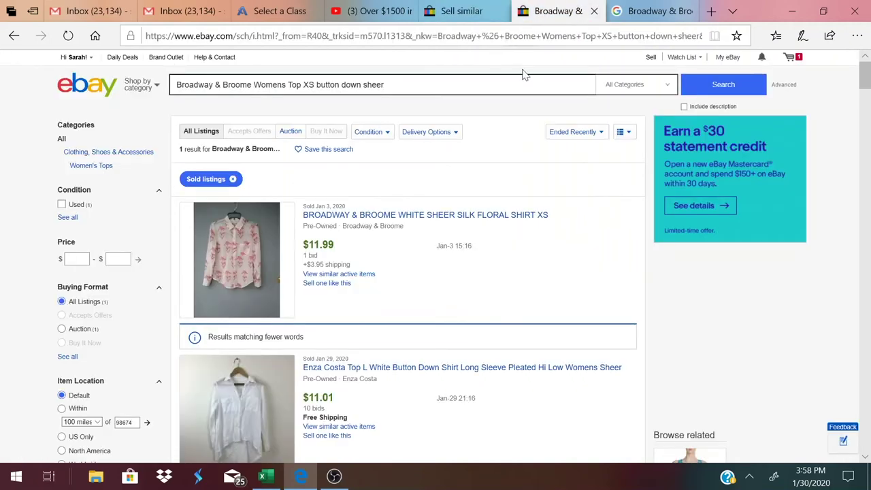
pyautogui.moveTo(386, 84); pyautogui.dragTo(179, 70)
pyautogui.write('ca')
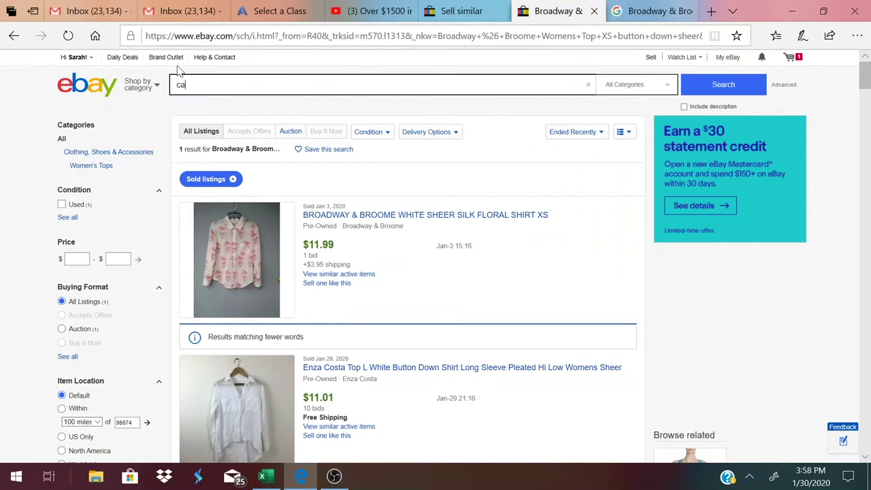
pyautogui.write('bbage patch ')
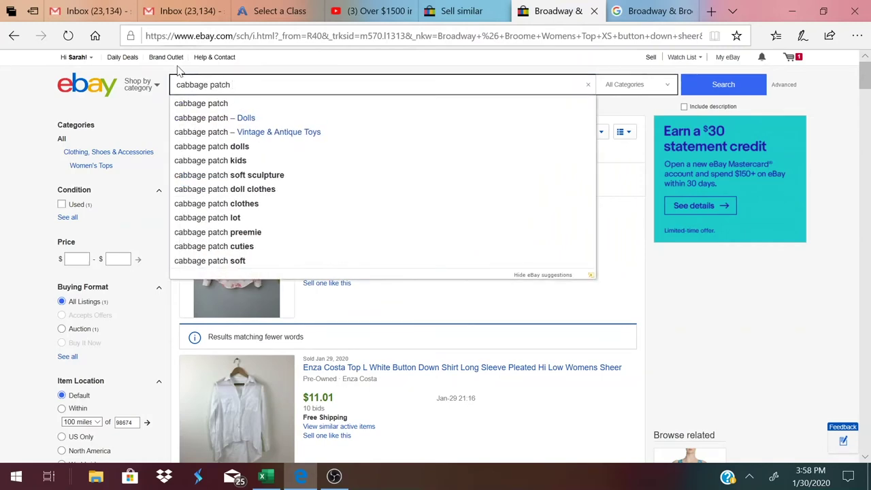
pyautogui.write('pig ta')
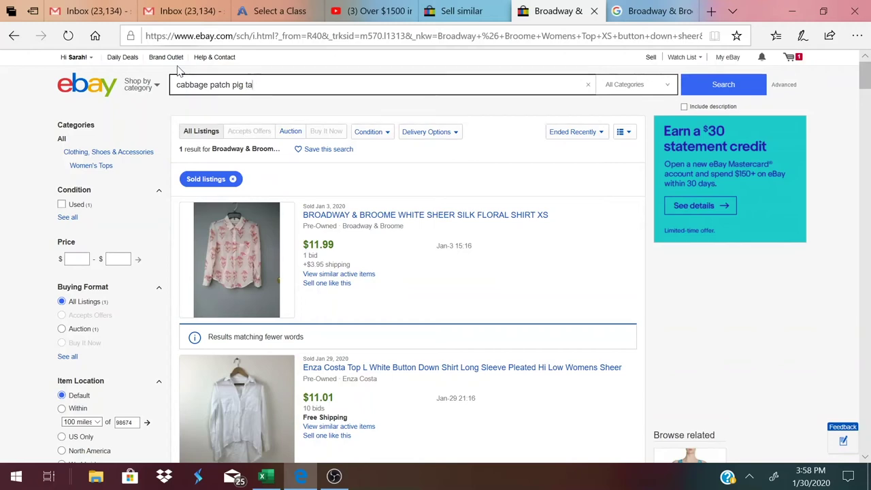
pyautogui.write('ils')
pyautogui.press('Return')
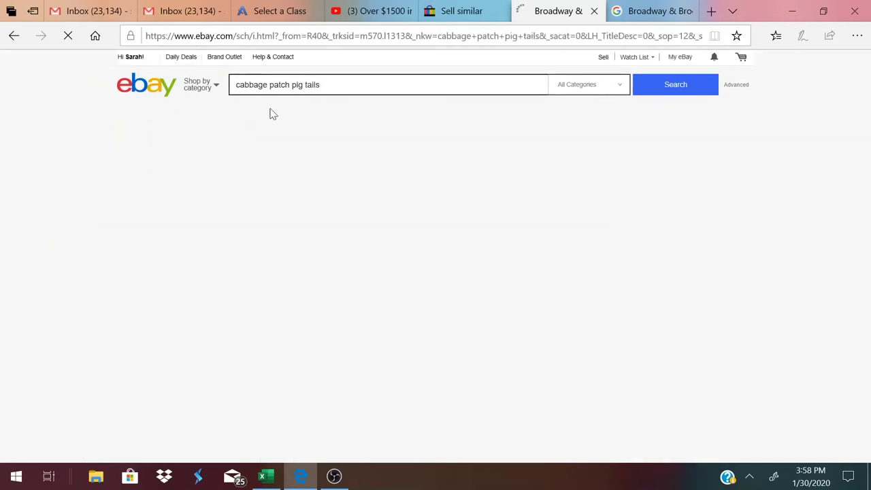
# Scroll through the sold doll listings, comparing prices from $5.99 to $40.00.
pyautogui.scroll(-3, 490, 247)
pyautogui.scroll(-1, 493, 250)
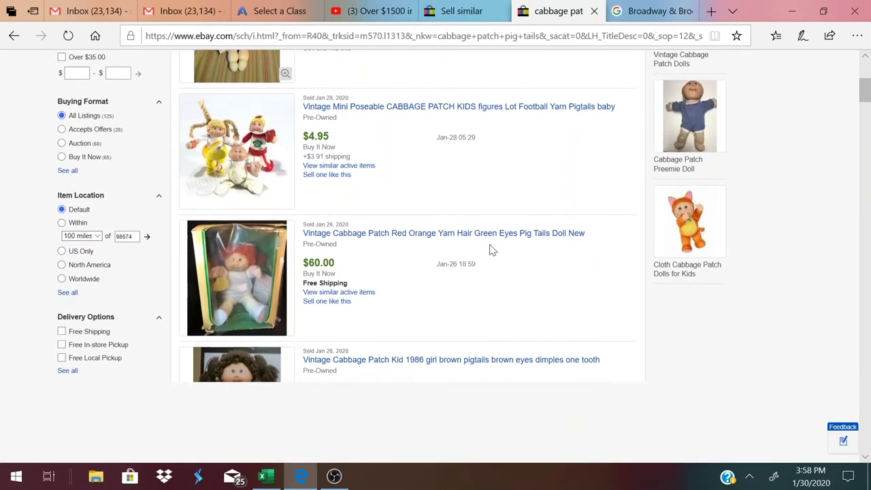
pyautogui.scroll(-1, 517, 300)
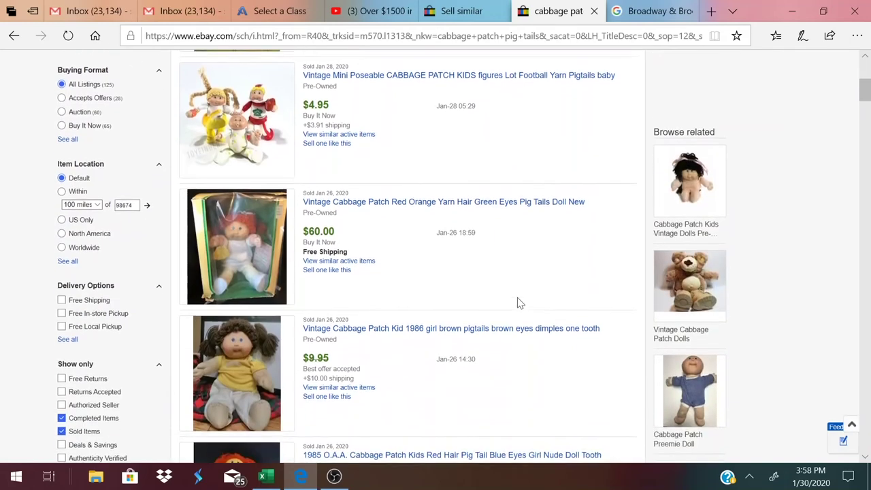
pyautogui.scroll(-1, 517, 302)
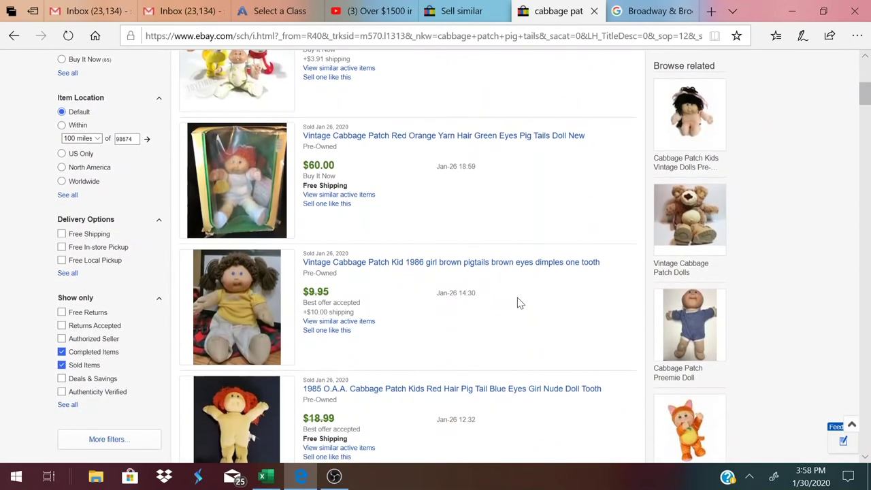
pyautogui.scroll(-1, 518, 303)
pyautogui.scroll(-1, 517, 303)
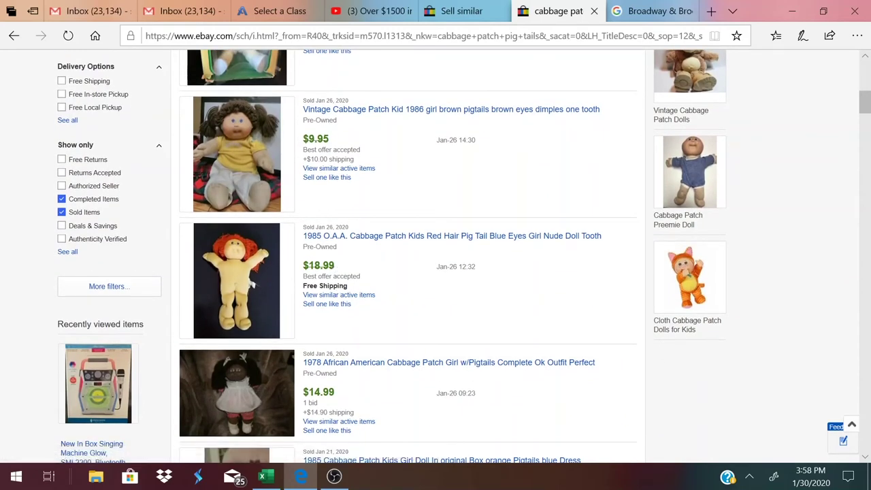
pyautogui.scroll(-2, 344, 272)
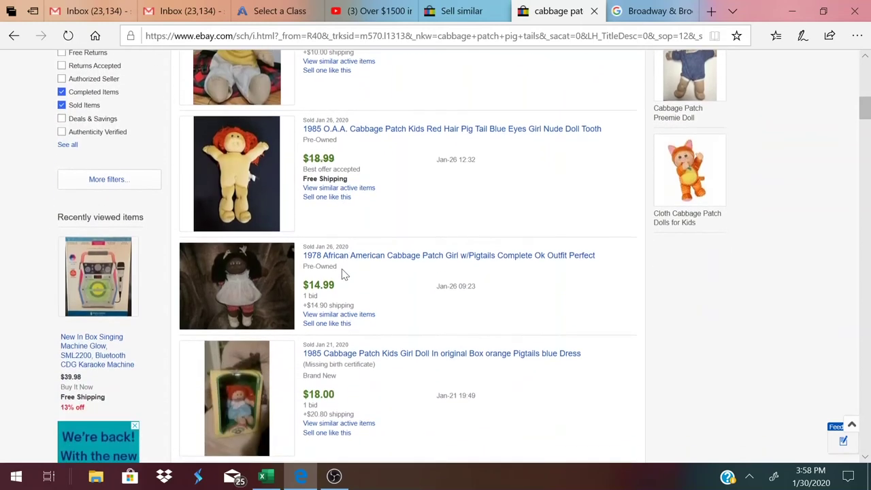
pyautogui.scroll(-2, 456, 313)
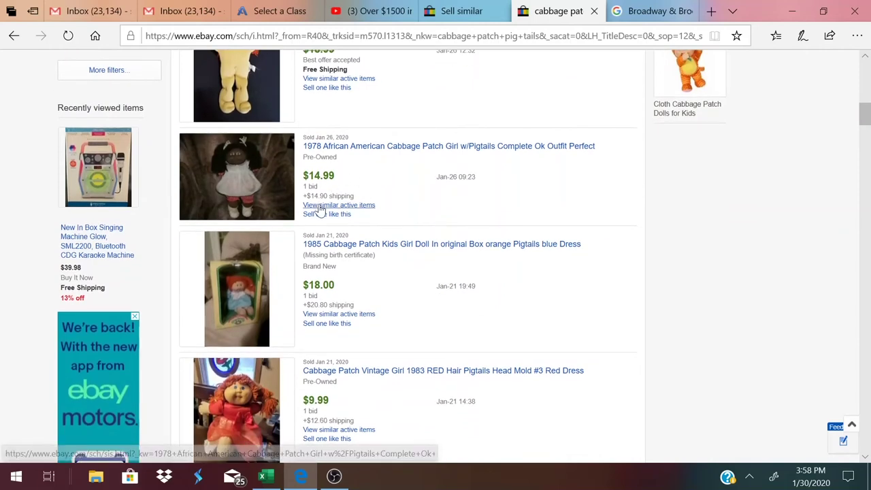
pyautogui.scroll(-2, 512, 297)
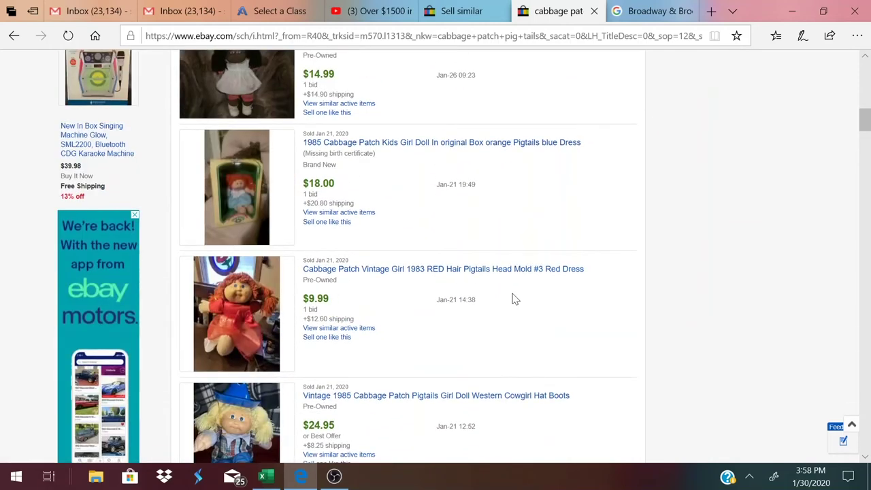
pyautogui.scroll(-1, 514, 299)
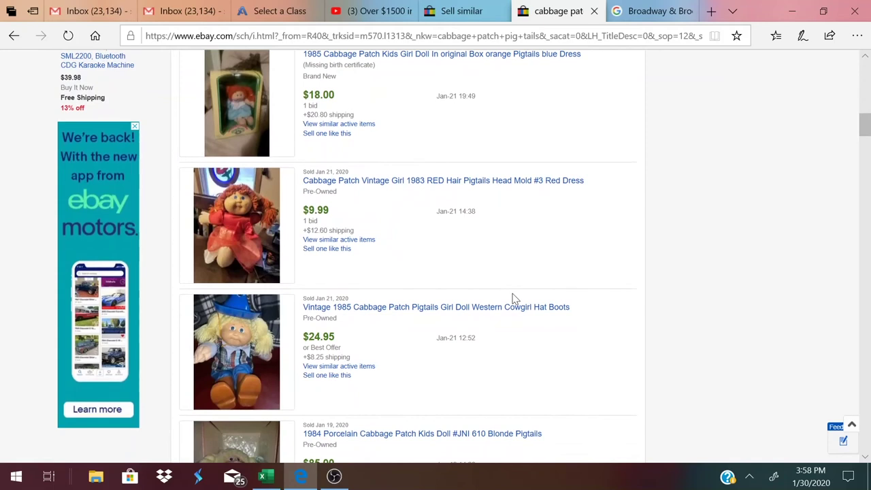
pyautogui.scroll(-1, 514, 300)
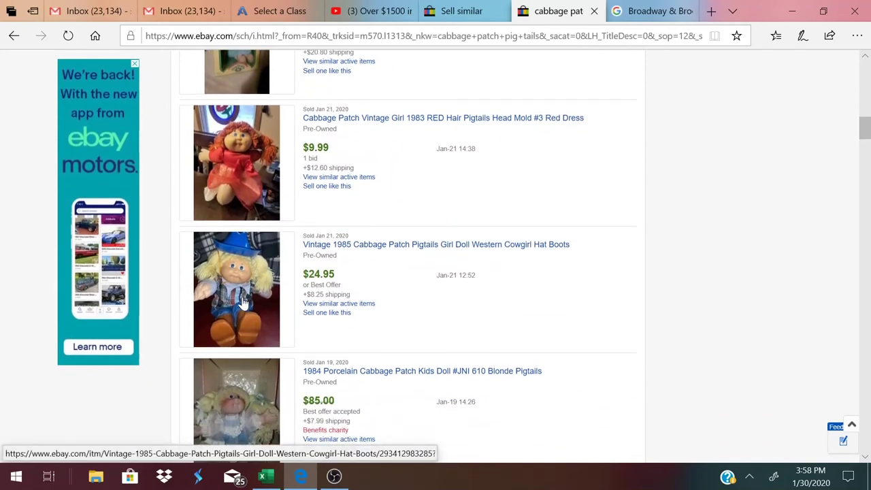
pyautogui.scroll(-1, 392, 333)
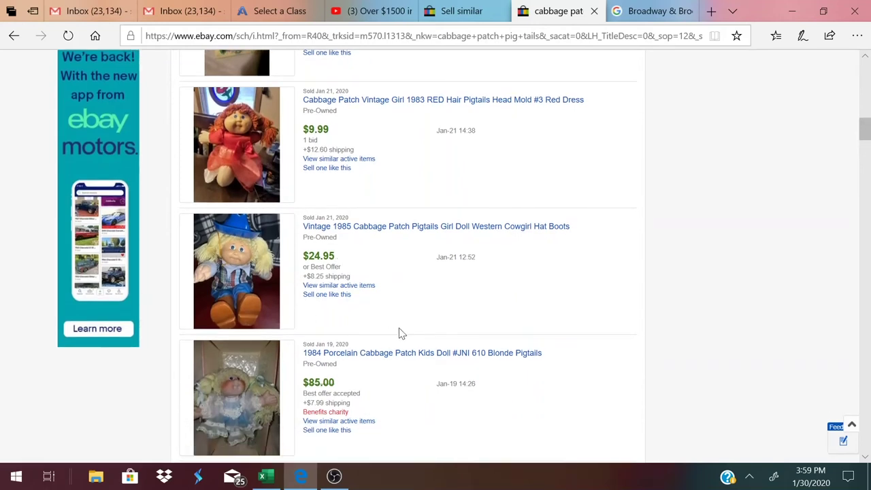
pyautogui.scroll(-2, 401, 333)
pyautogui.scroll(-2, 524, 360)
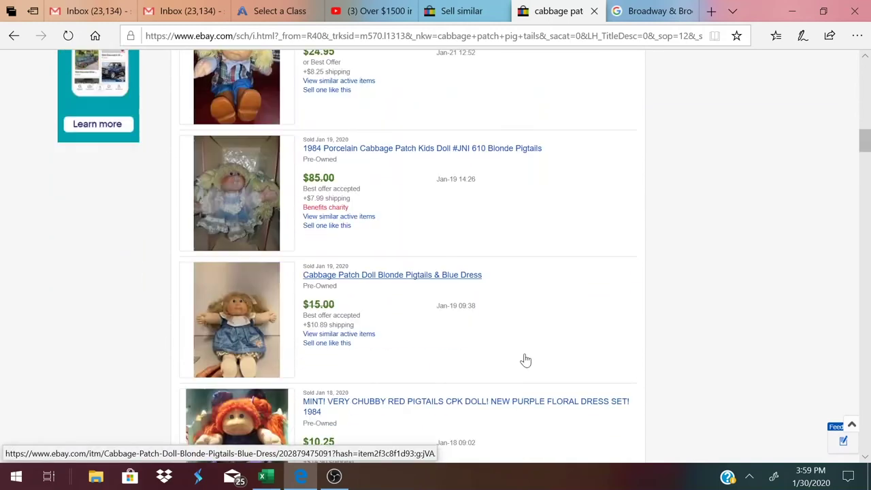
pyautogui.scroll(-2, 524, 360)
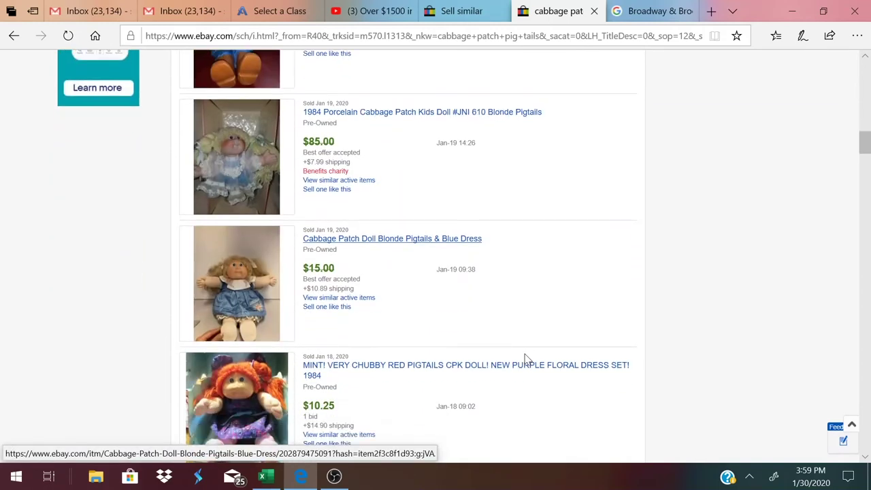
pyautogui.scroll(-2, 524, 360)
pyautogui.scroll(-2, 524, 360)
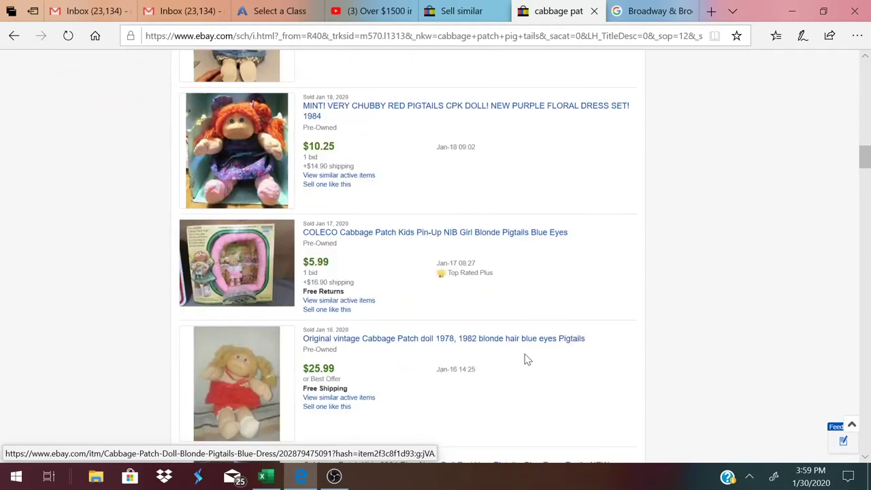
pyautogui.scroll(-2, 524, 360)
pyautogui.scroll(-2, 524, 360)
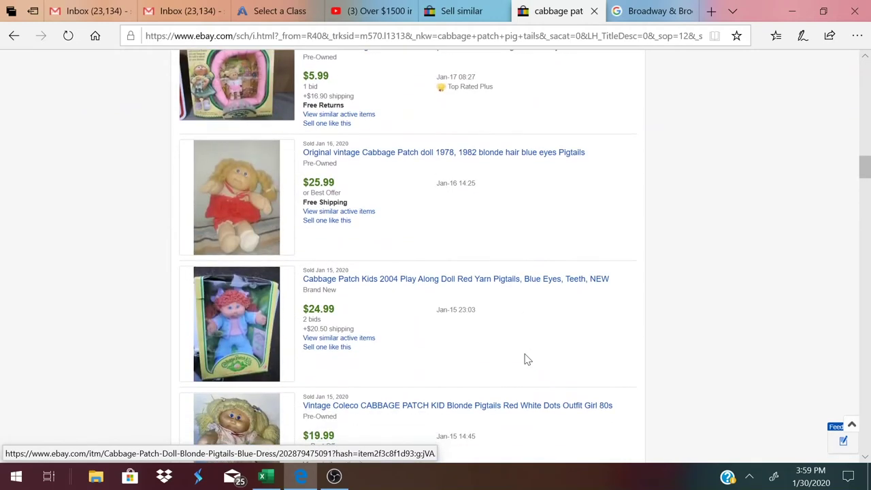
pyautogui.scroll(-1, 527, 360)
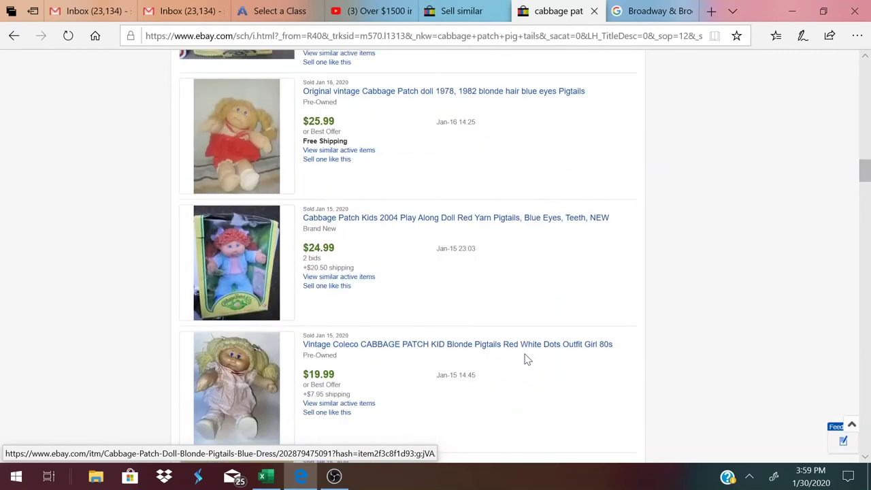
pyautogui.scroll(-3, 528, 360)
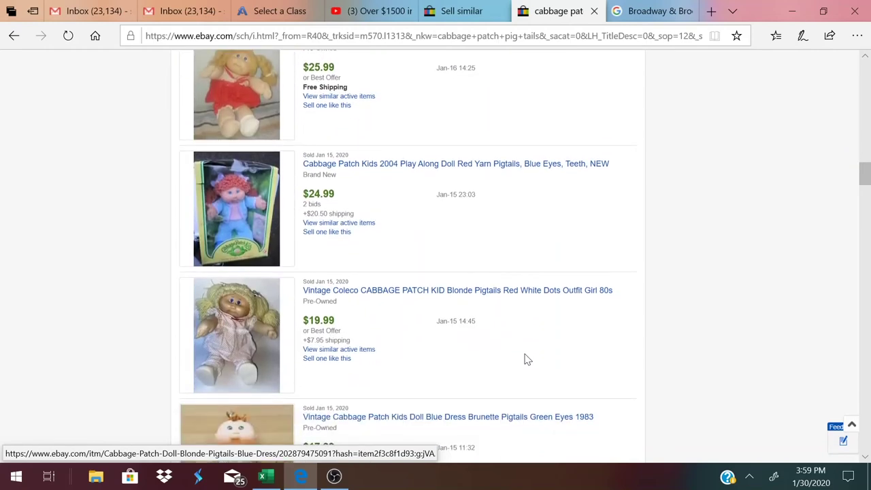
pyautogui.scroll(-2, 528, 359)
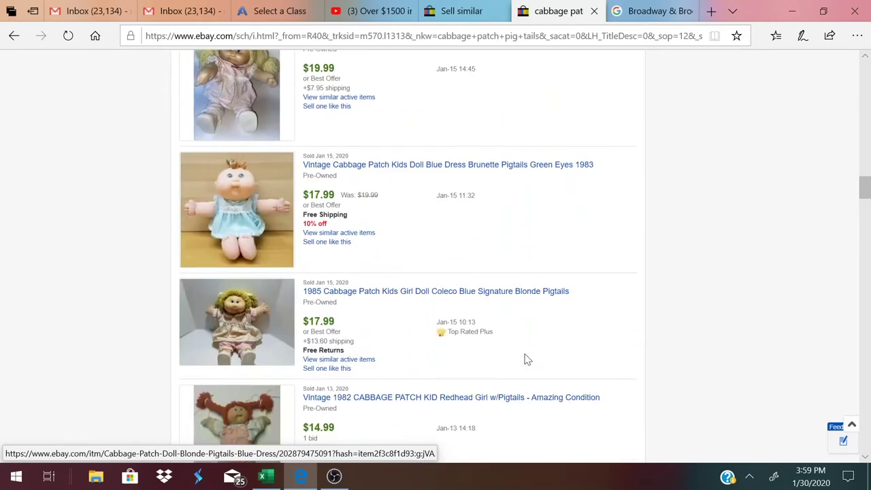
pyautogui.scroll(-1, 358, 338)
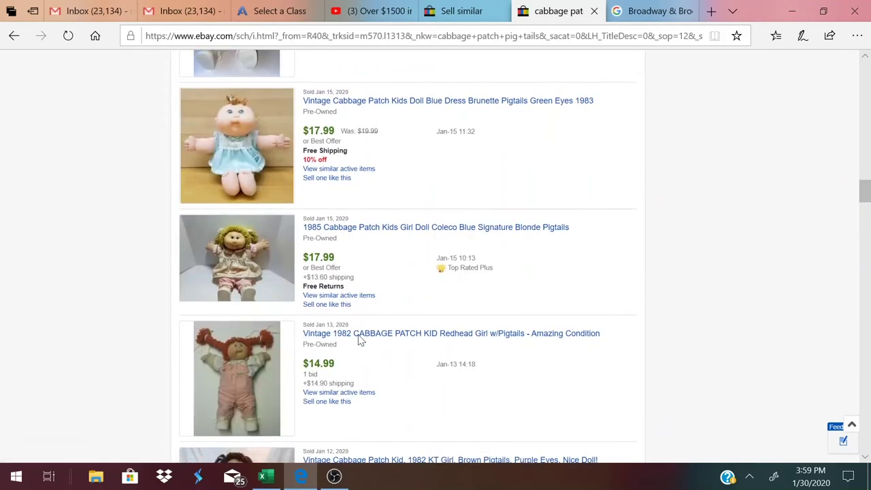
pyautogui.scroll(-5, 358, 339)
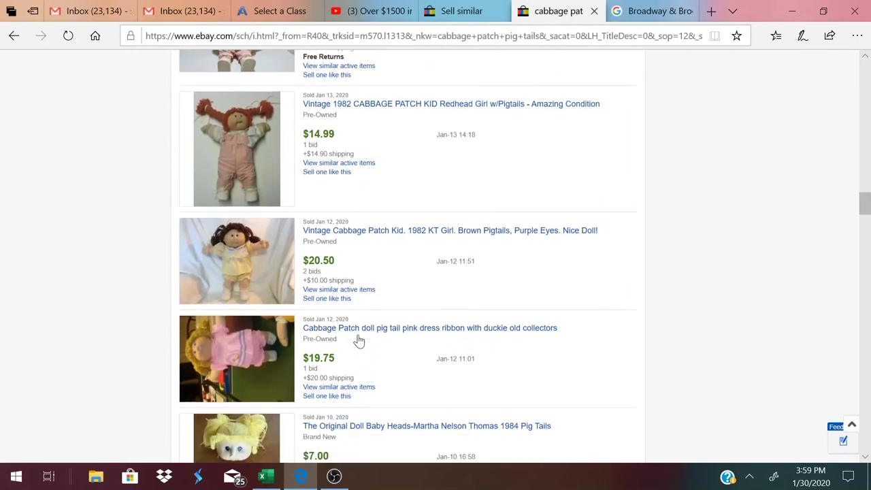
pyautogui.scroll(-5, 358, 338)
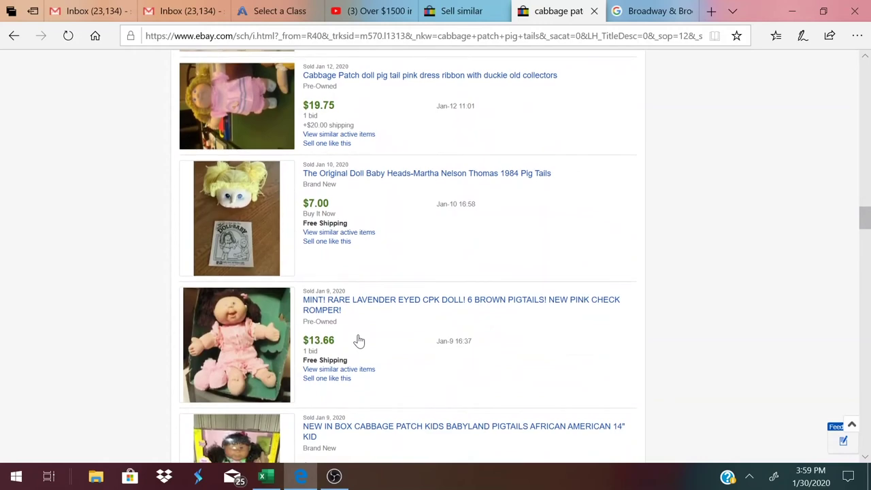
pyautogui.scroll(-3, 358, 338)
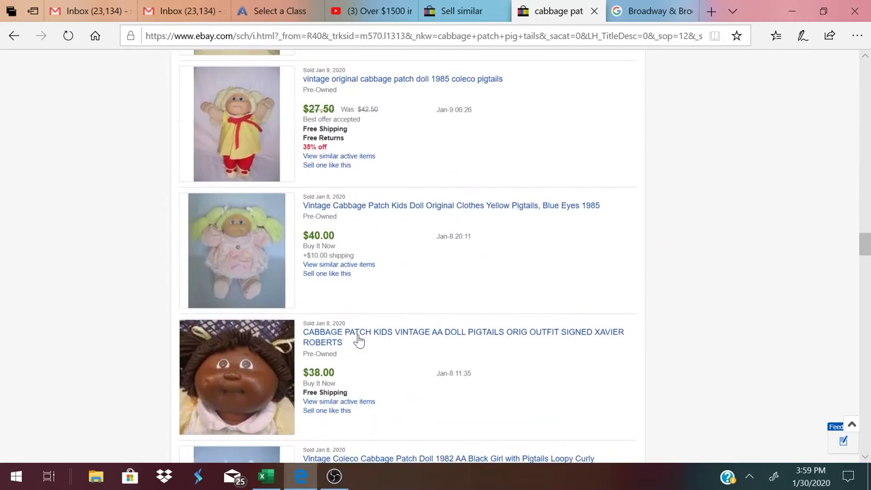
pyautogui.scroll(-1, 358, 341)
pyautogui.scroll(-3, 359, 341)
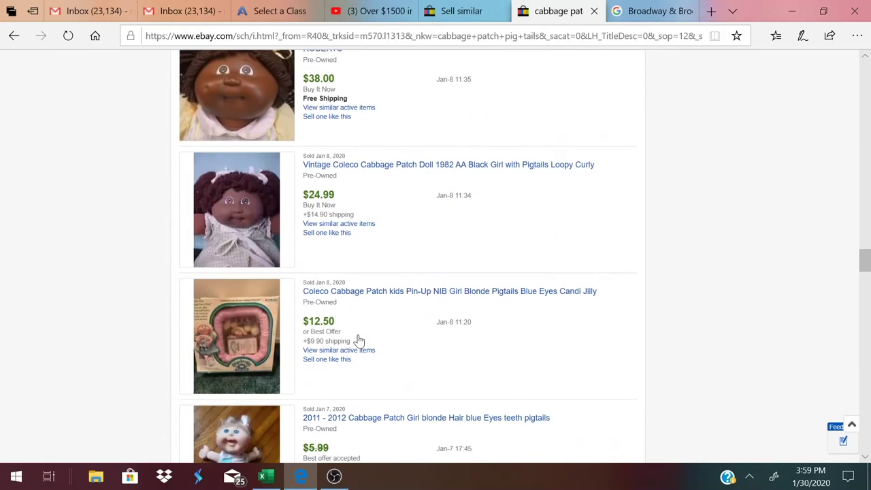
pyautogui.scroll(-3, 359, 341)
pyautogui.scroll(2, 358, 341)
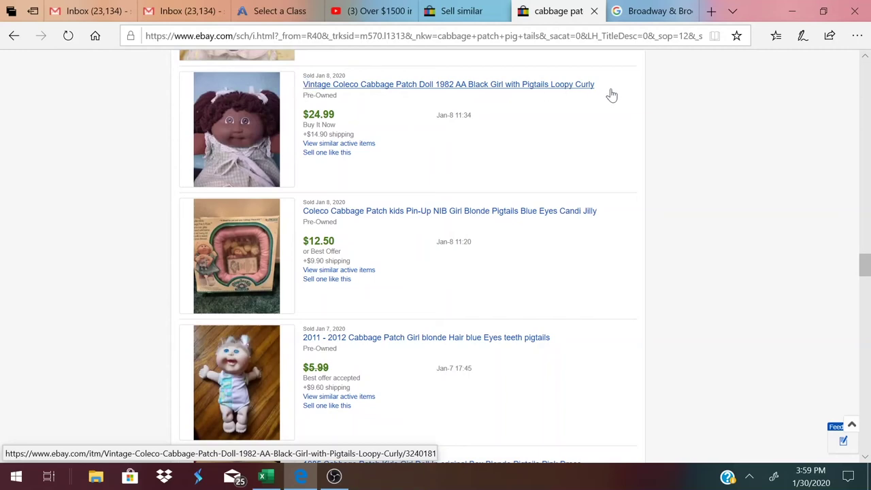
# Return to the Sell similar form and scroll to the Shipping details with USPS Priority Mail at $12.00.
pyautogui.click(454, 14)
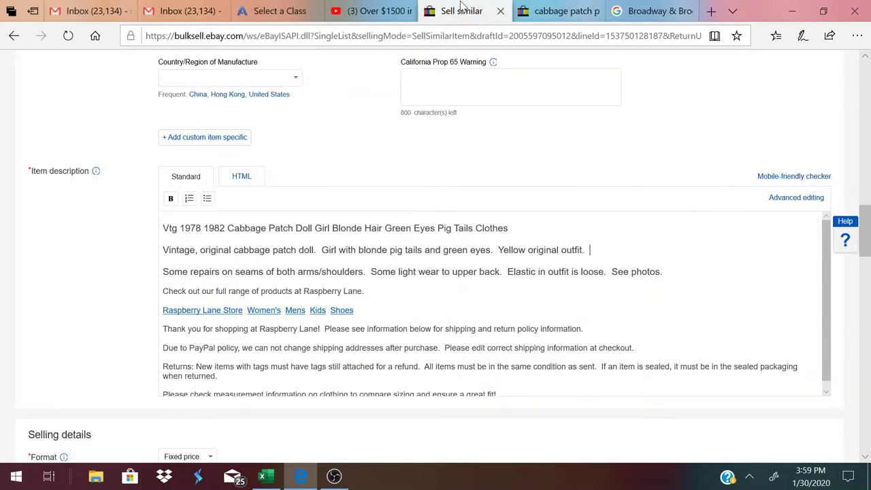
pyautogui.scroll(-5, 401, 307)
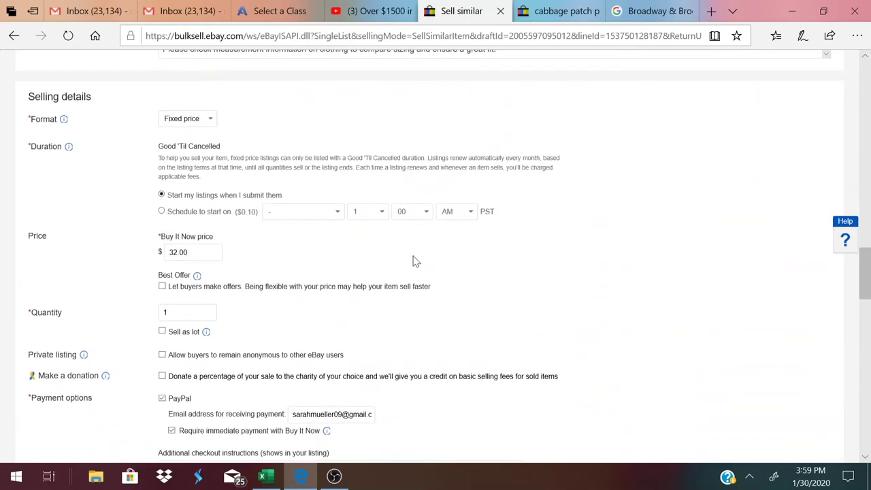
pyautogui.scroll(-4, 416, 261)
pyautogui.scroll(2, 415, 261)
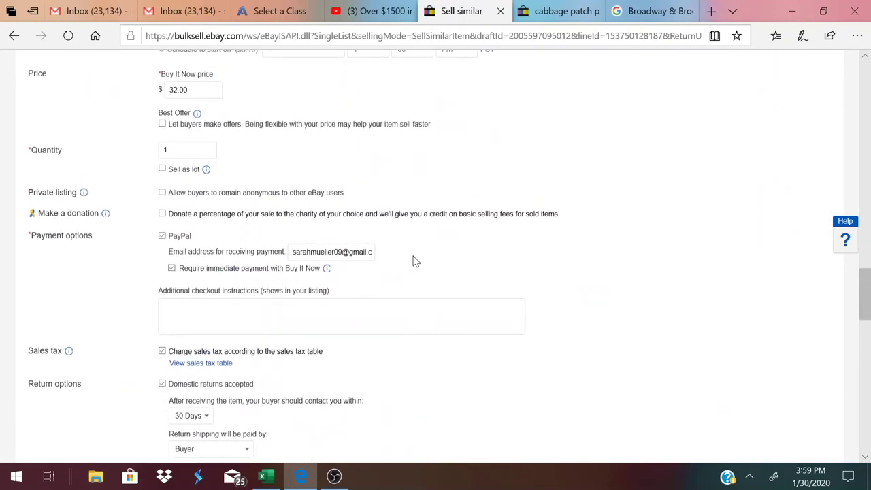
pyautogui.scroll(-1, 416, 262)
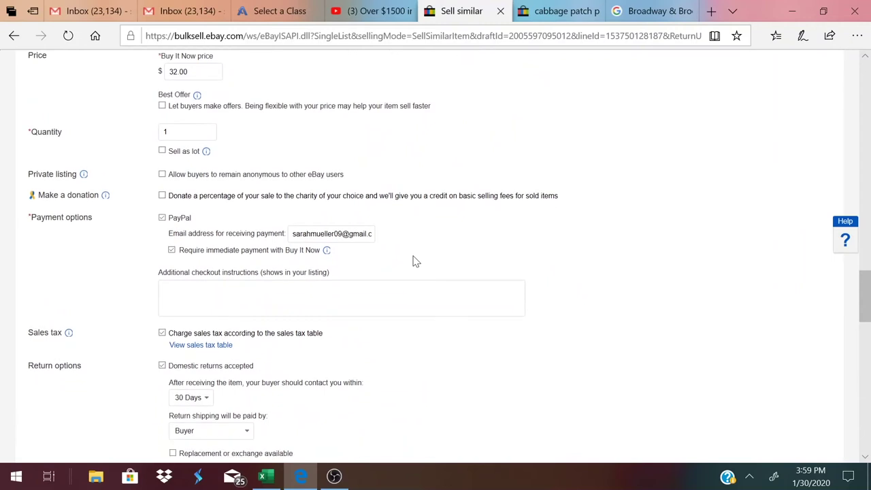
pyautogui.scroll(-1, 415, 261)
pyautogui.scroll(-2, 415, 261)
pyautogui.scroll(-1, 416, 262)
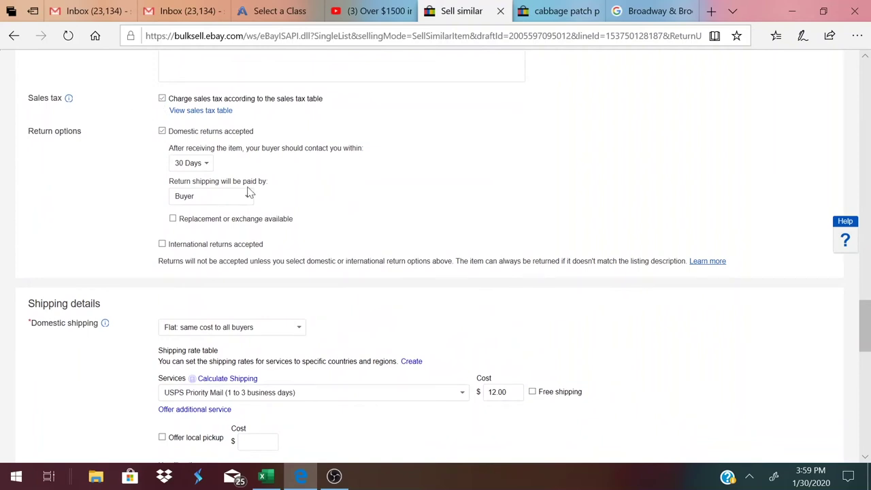
pyautogui.scroll(-2, 376, 197)
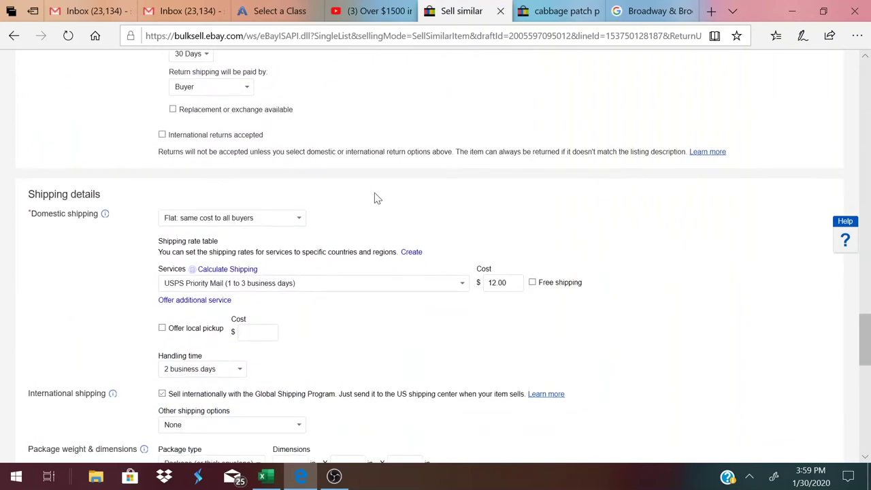
pyautogui.scroll(-2, 375, 196)
pyautogui.scroll(2, 375, 196)
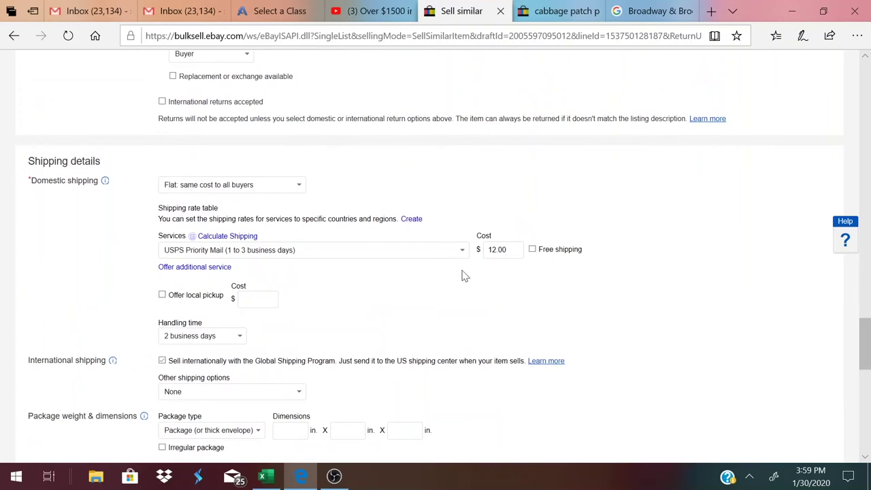
pyautogui.scroll(-1, 469, 290)
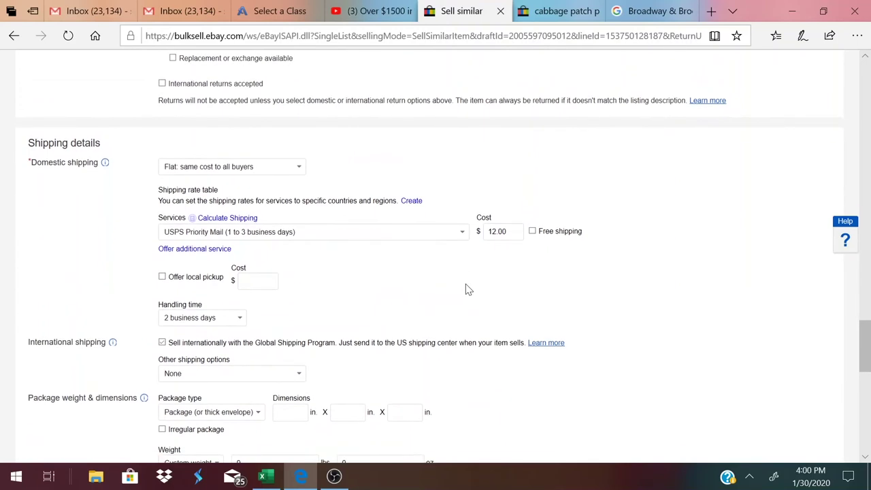
pyautogui.scroll(-1, 467, 290)
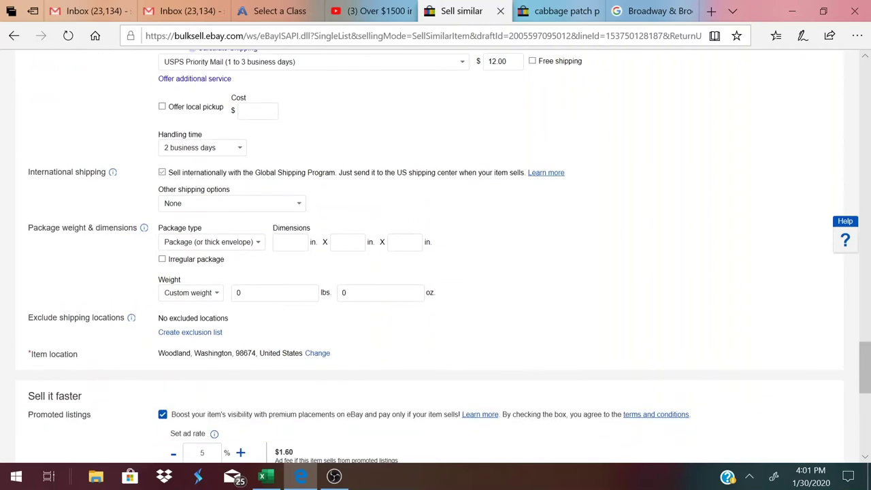
# Set the package weight to 1 lb 5 oz.
pyautogui.click(276, 290)
pyautogui.write('1')
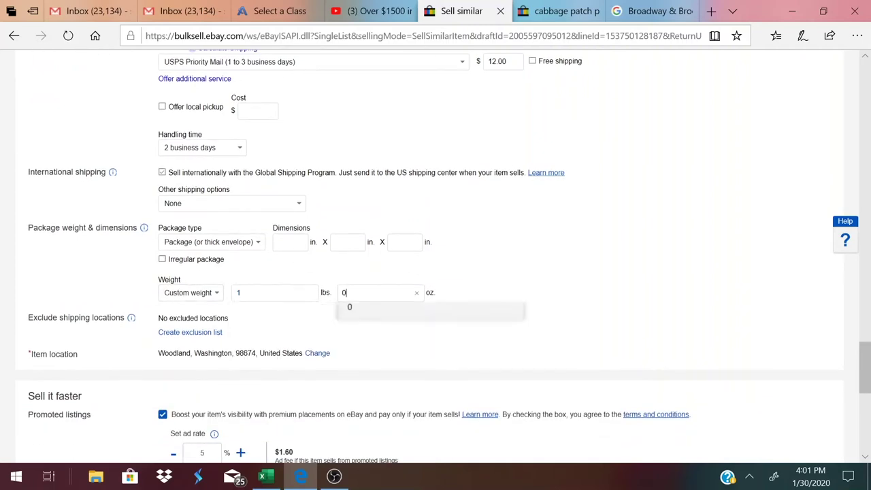
pyautogui.press('BackSpace')
pyautogui.write('5')
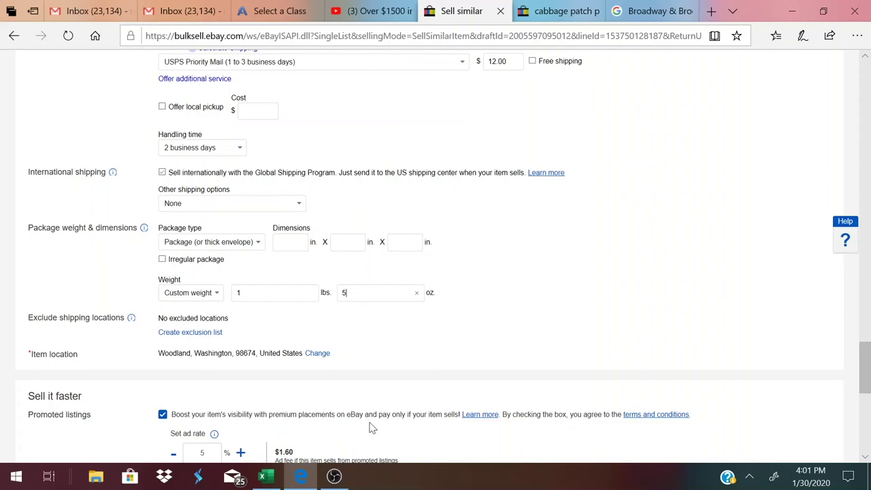
# Enter package dimensions 8 × 6 × 15 inches.
pyautogui.click(291, 241)
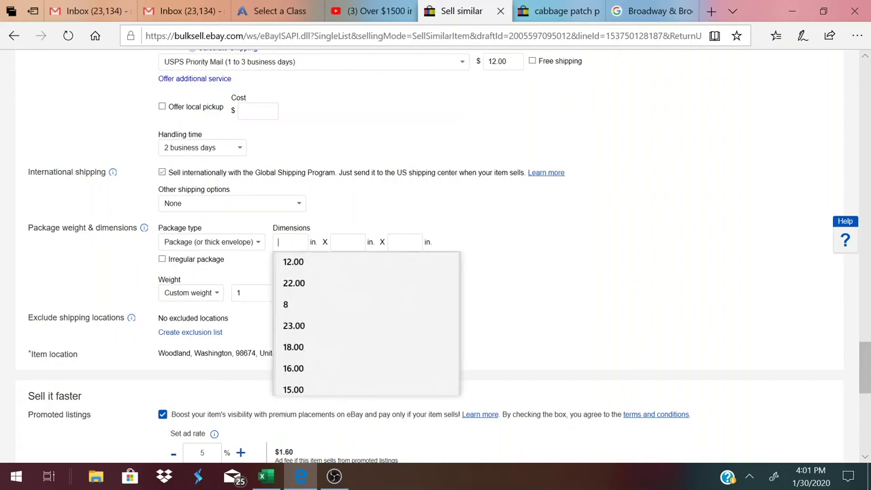
pyautogui.write('8')
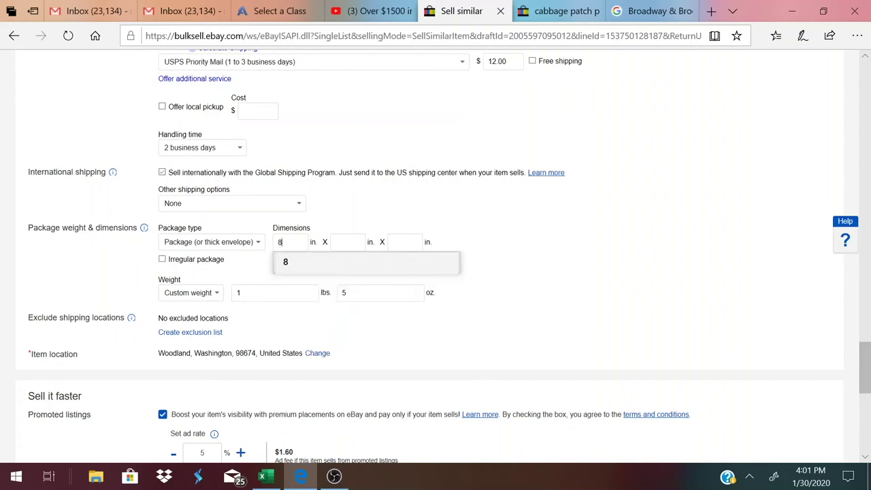
pyautogui.click(347, 241)
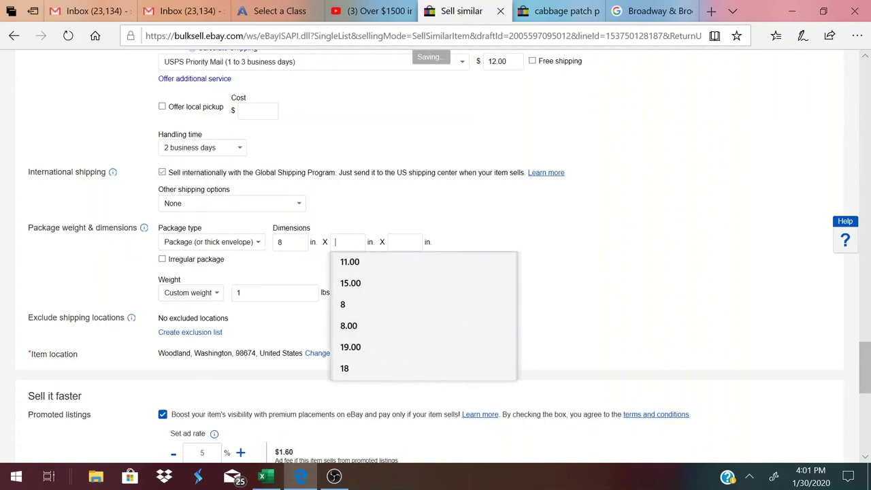
pyautogui.write('6')
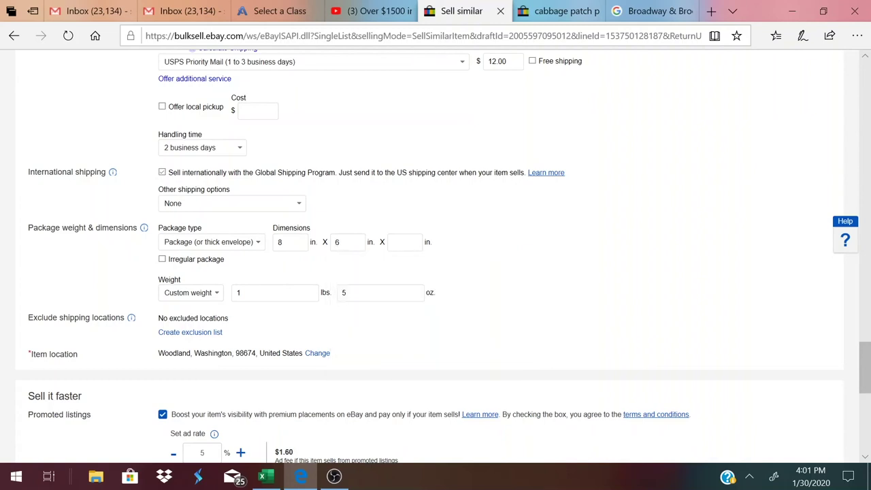
pyautogui.click(411, 247)
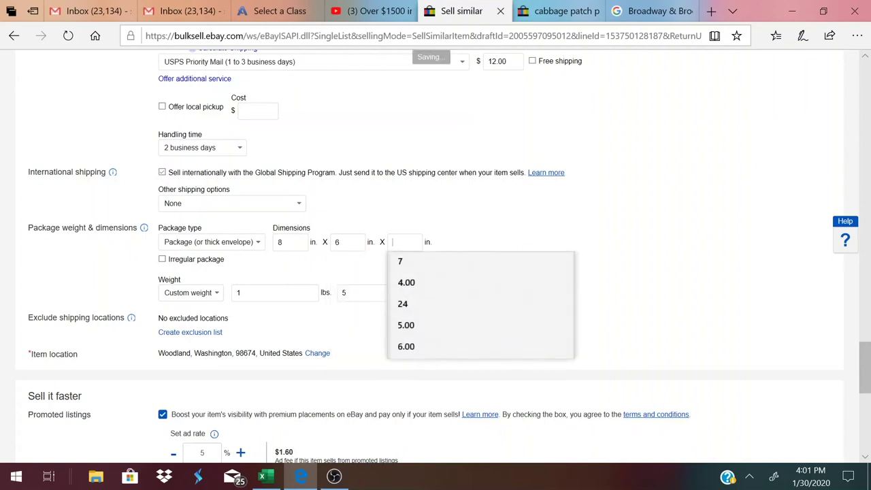
pyautogui.write('15')
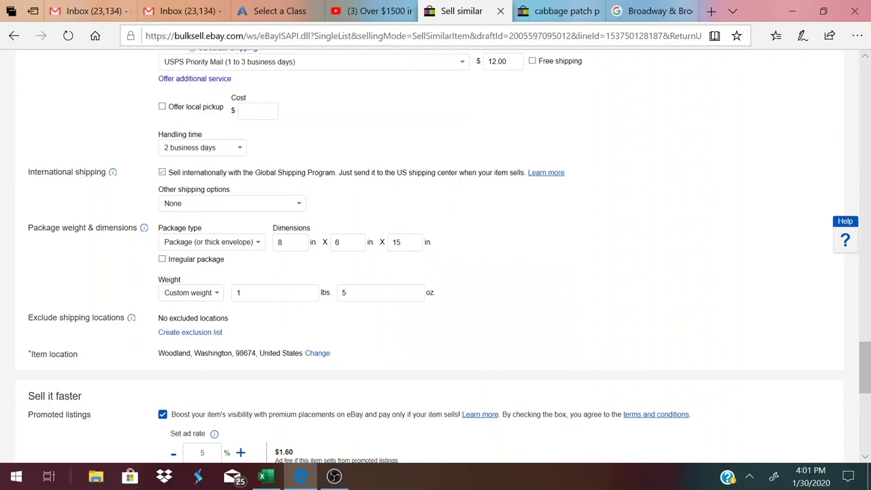
pyautogui.scroll(2, 480, 255)
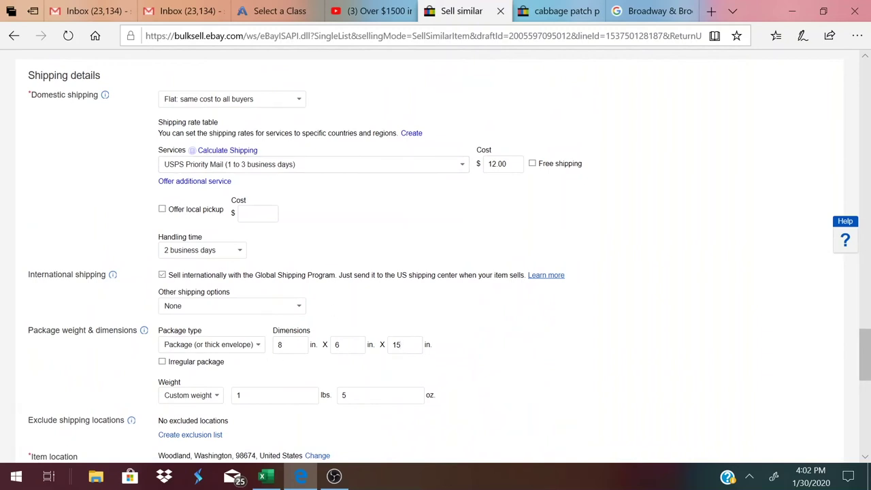
# Calculate shipping rates and apply USPS Priority Mail, setting domestic shipping to $14.90.
pyautogui.click(227, 154)
pyautogui.scroll(-3, 610, 228)
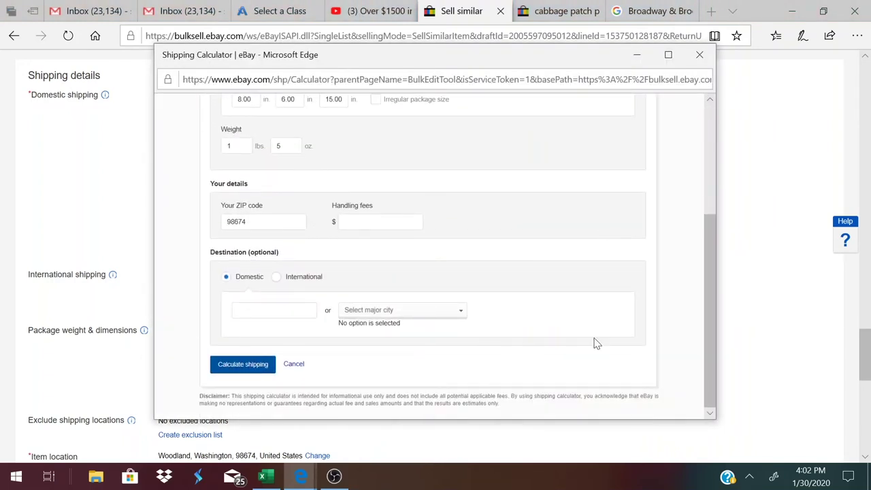
pyautogui.click(253, 365)
pyautogui.scroll(-2, 594, 343)
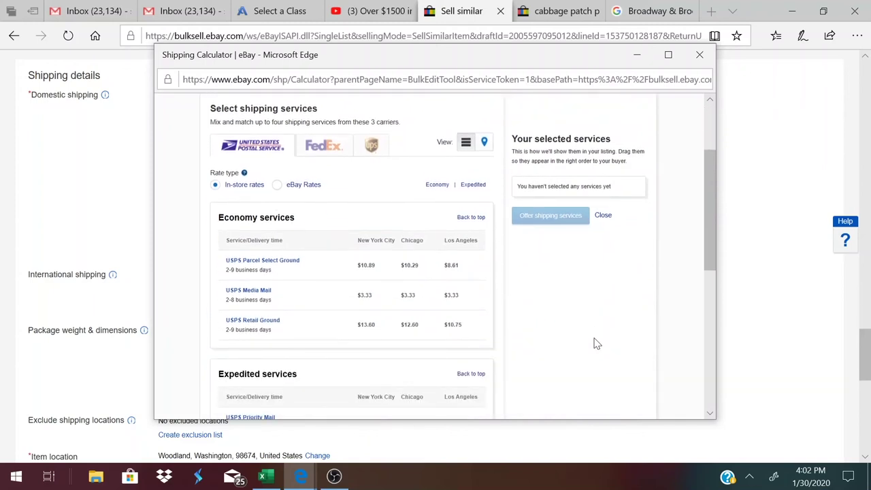
pyautogui.scroll(-1, 594, 344)
pyautogui.scroll(-1, 594, 343)
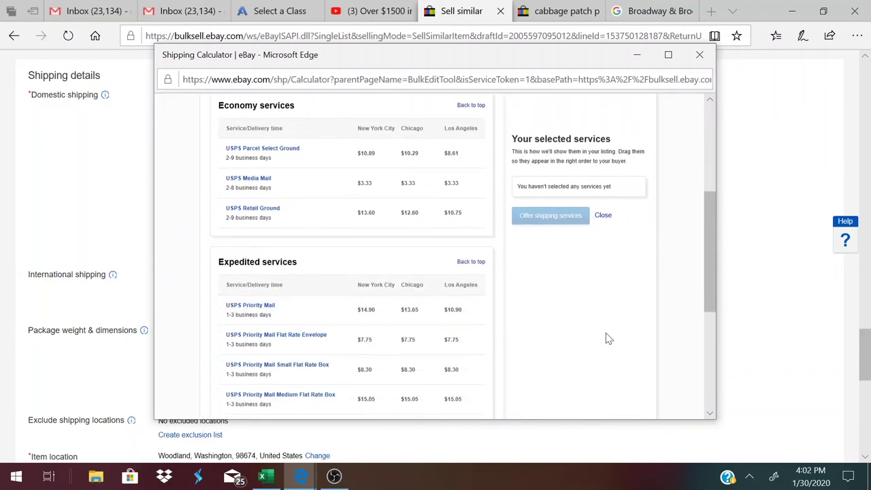
pyautogui.scroll(-1, 609, 335)
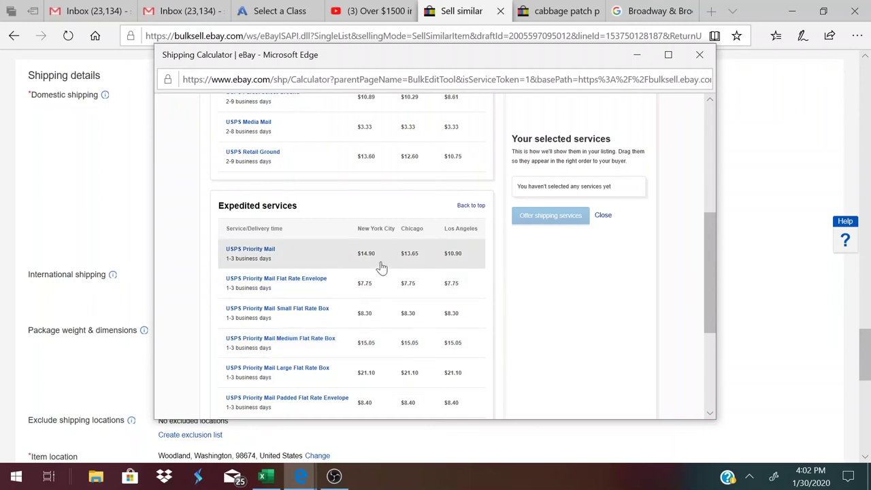
pyautogui.click(324, 260)
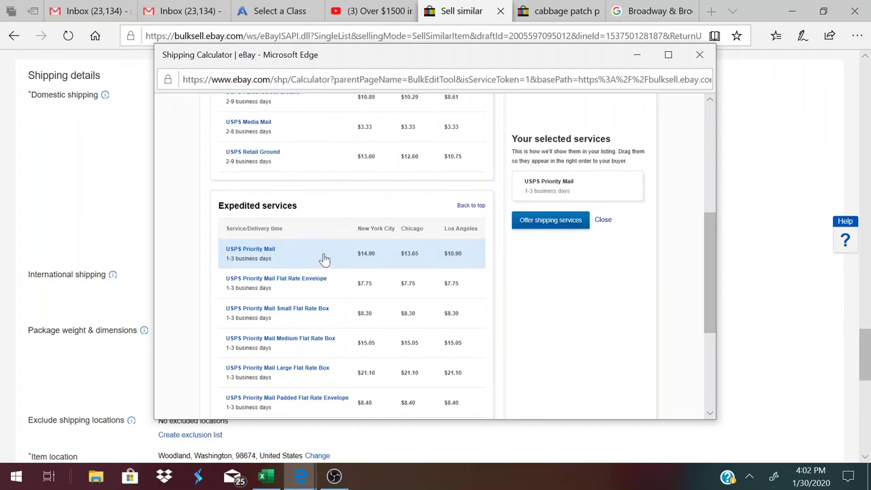
pyautogui.click(552, 222)
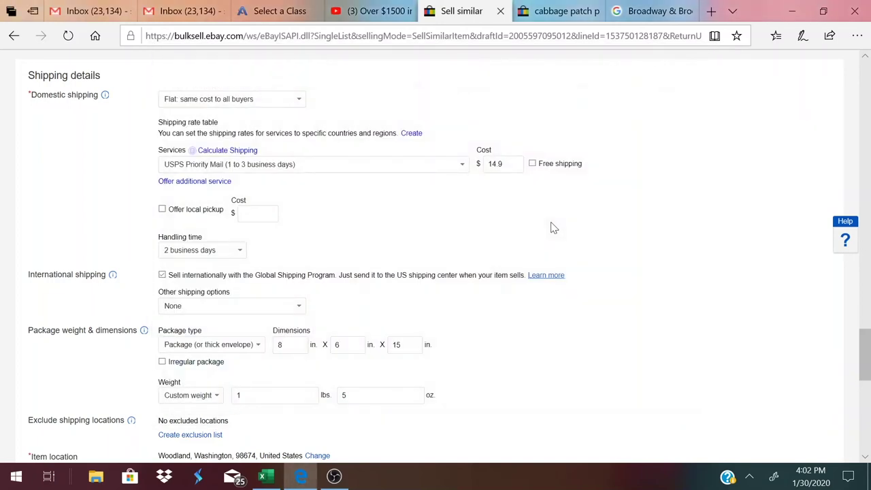